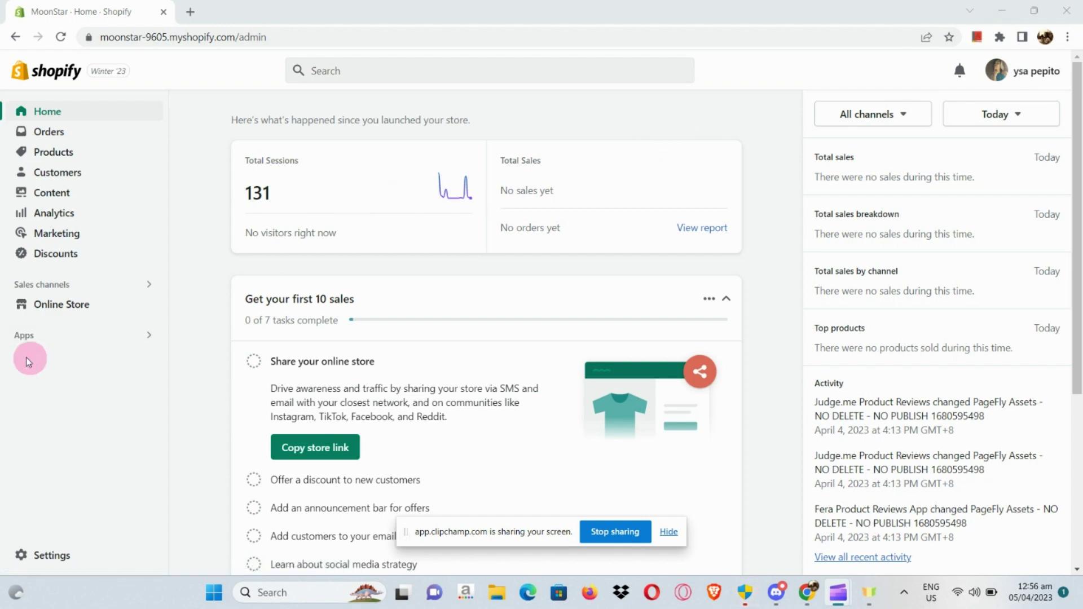
Open the Online Store Themes page, scroll to Popular free themes, and visit the Theme Store
{"action": "scroll", "coordinate": [46, 311], "scroll_direction": "up", "scroll_amount": 5}
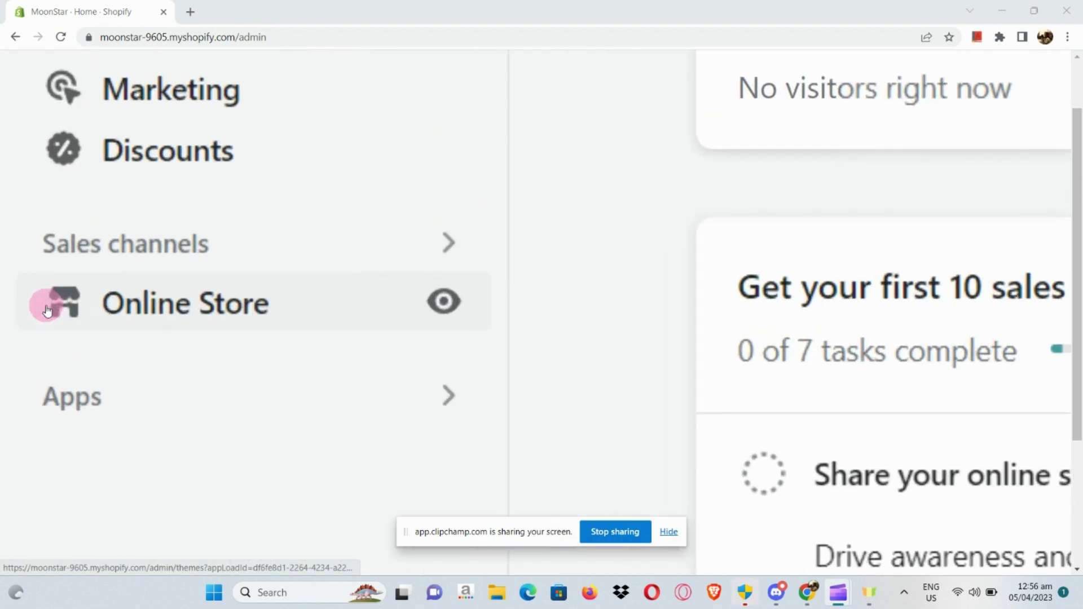
{"action": "left_click", "coordinate": [182, 319]}
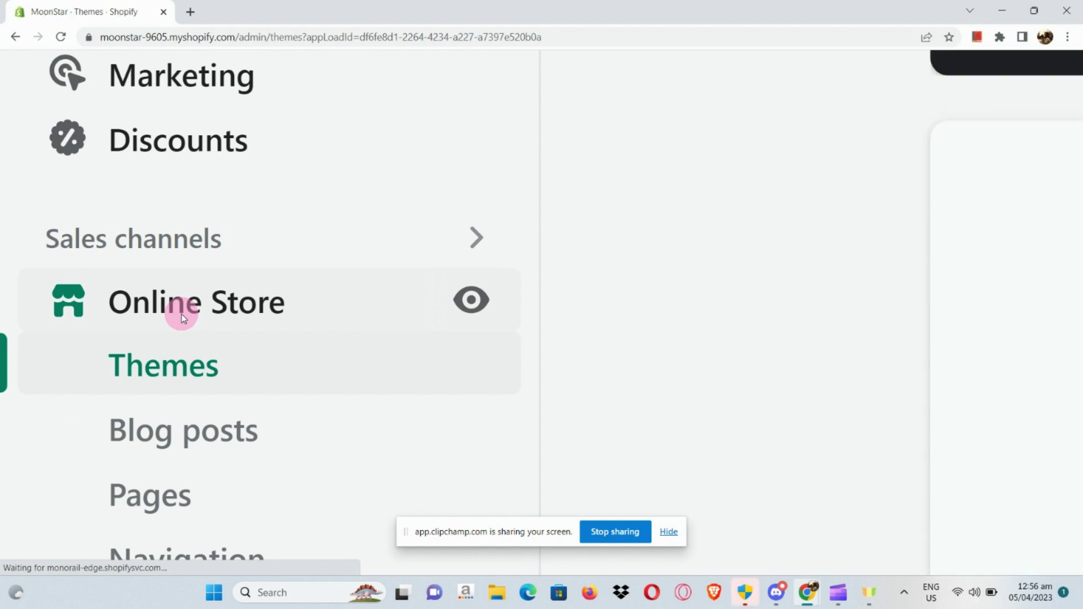
{"action": "scroll", "coordinate": [181, 313], "scroll_direction": "down", "scroll_amount": 5}
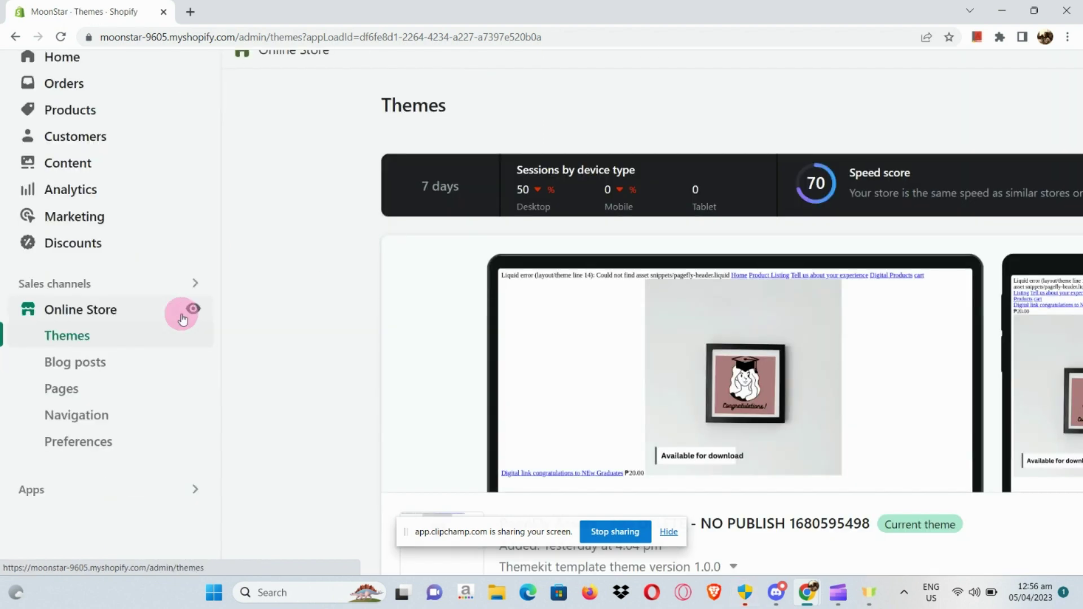
{"action": "scroll", "coordinate": [182, 319], "scroll_direction": "down", "scroll_amount": 2}
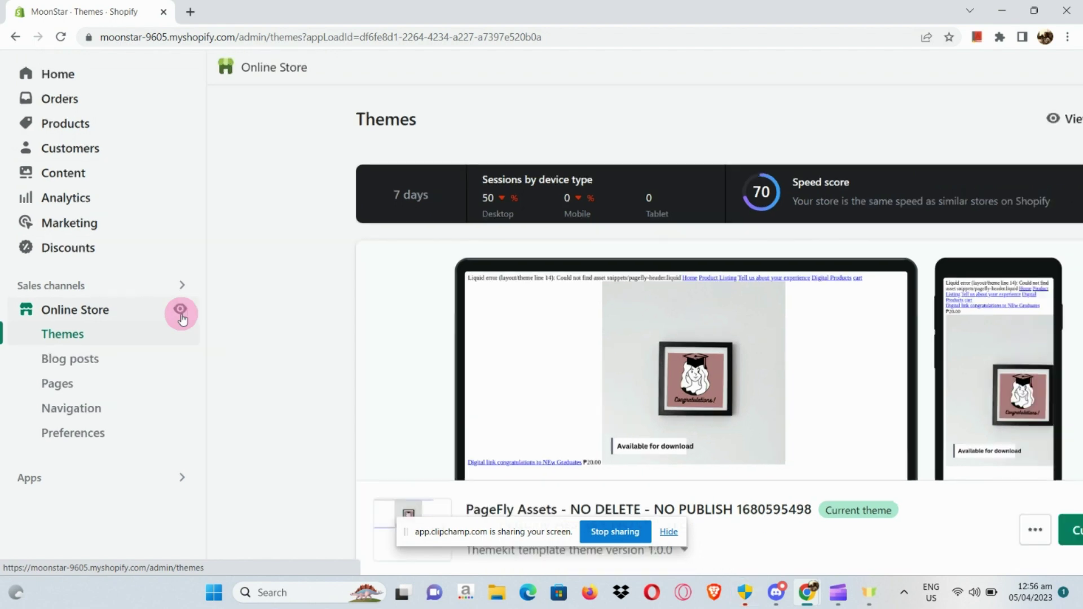
{"action": "scroll", "coordinate": [251, 351], "scroll_direction": "down", "scroll_amount": 8}
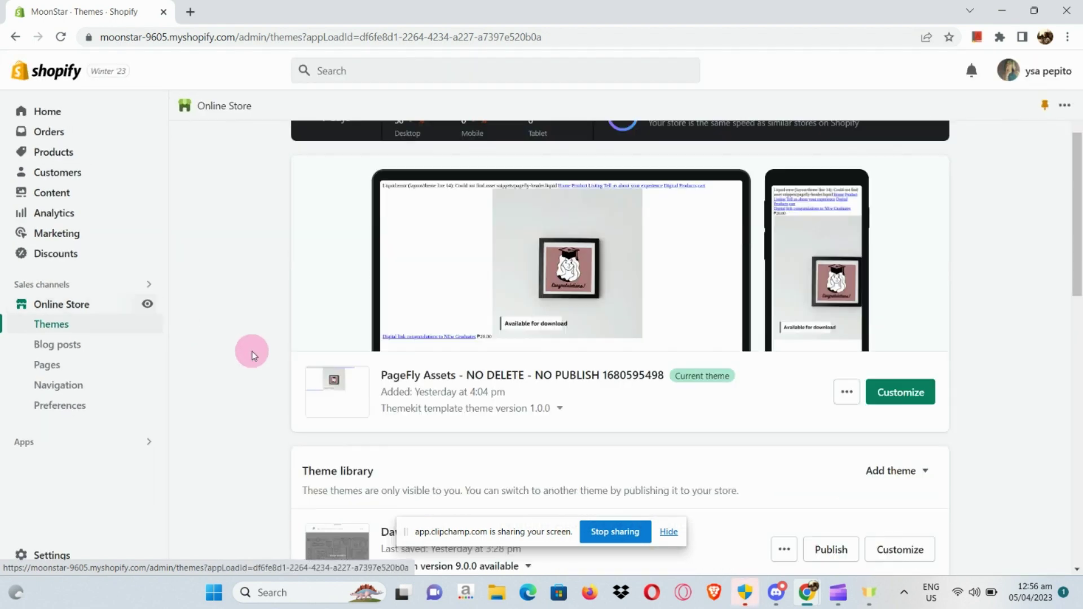
{"action": "scroll", "coordinate": [251, 351], "scroll_direction": "down", "scroll_amount": 10}
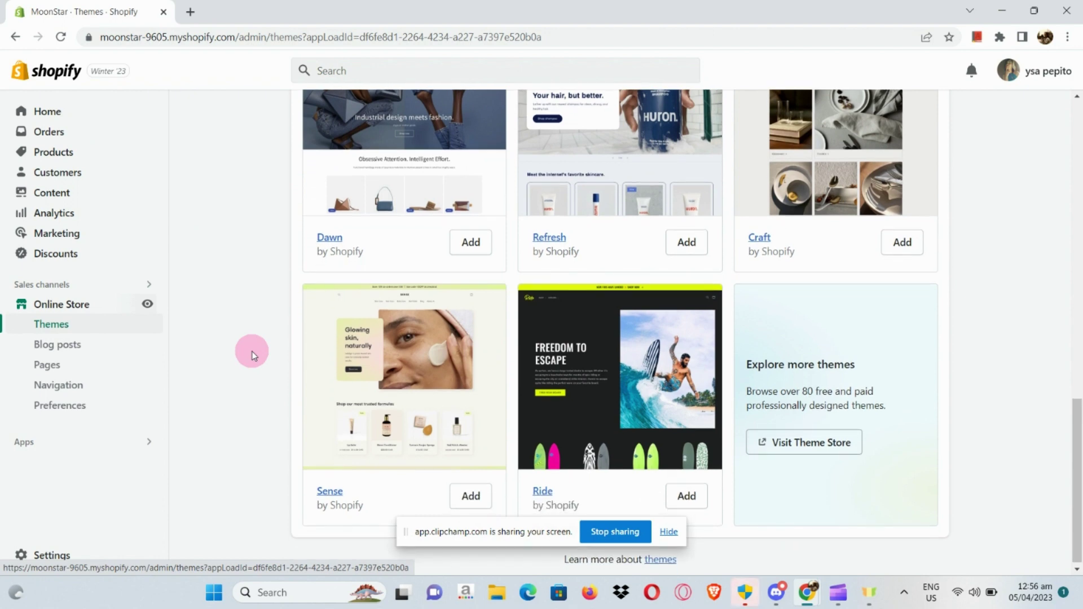
{"action": "scroll", "coordinate": [251, 354], "scroll_direction": "down", "scroll_amount": 1}
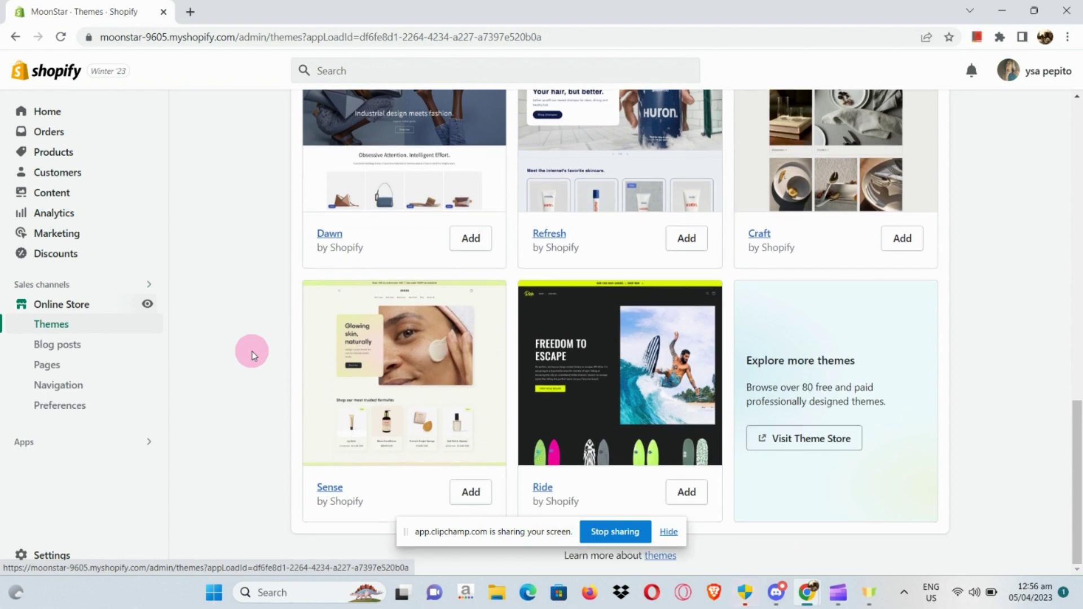
{"action": "scroll", "coordinate": [251, 354], "scroll_direction": "up", "scroll_amount": 3}
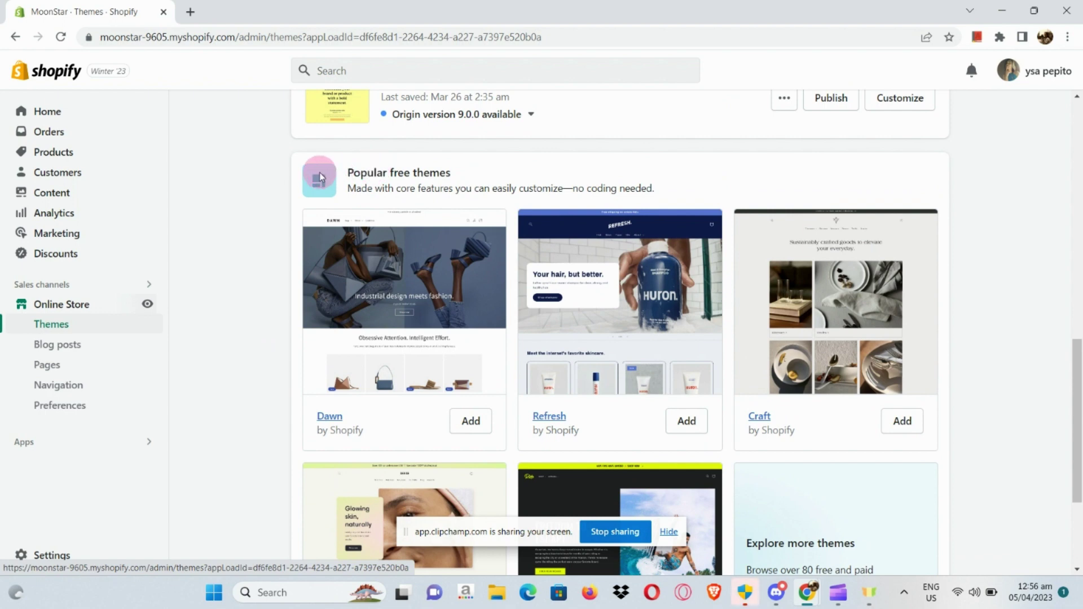
{"action": "scroll", "coordinate": [319, 177], "scroll_direction": "down", "scroll_amount": 3}
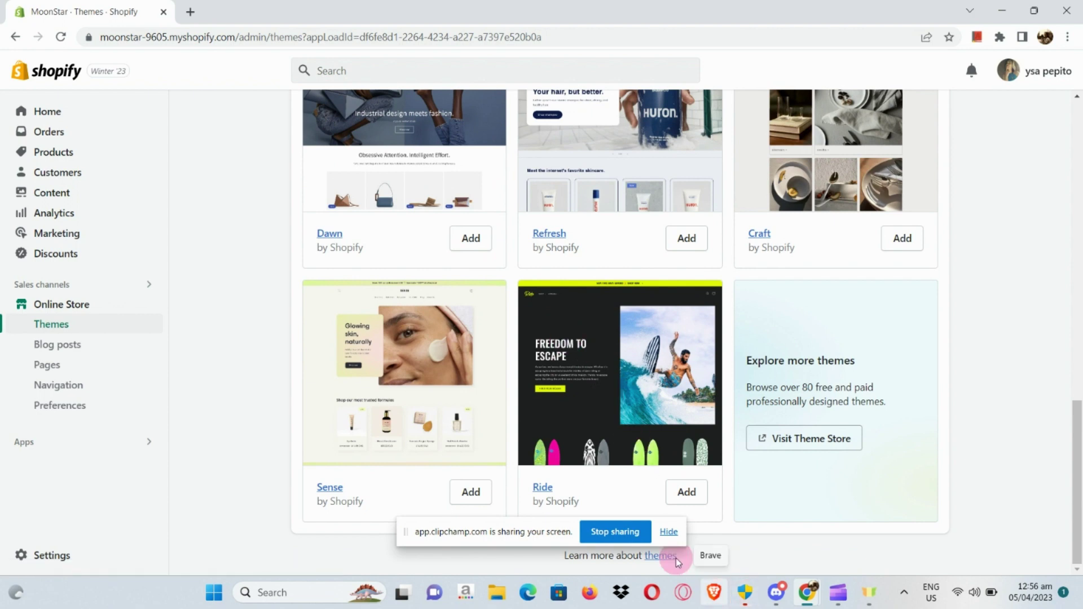
{"action": "left_click", "coordinate": [825, 438]}
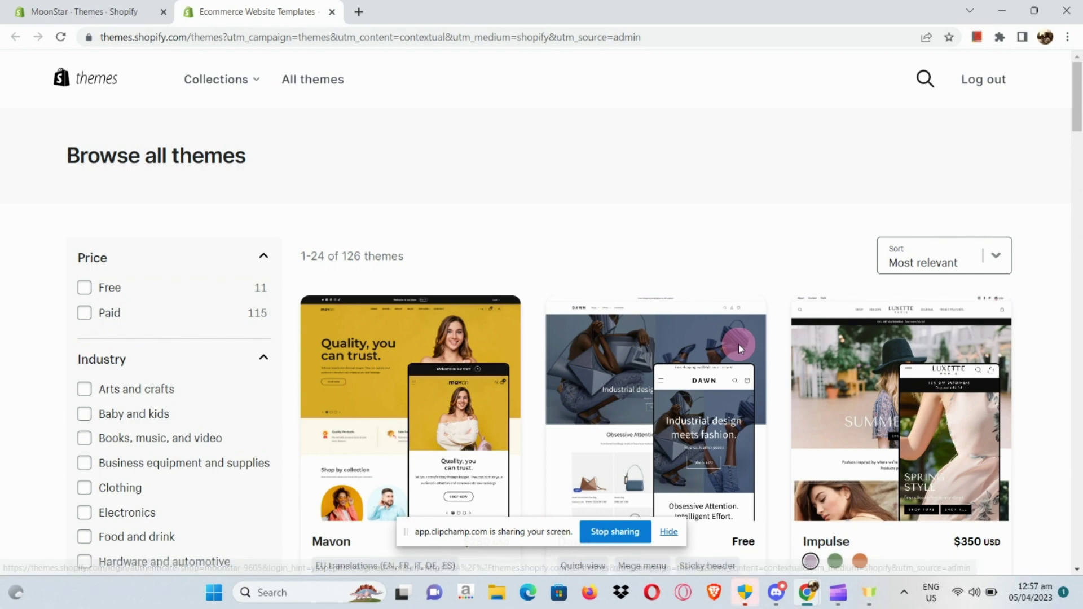
Scroll the Theme Store catalogue and search for 'origin'
{"action": "scroll", "coordinate": [739, 344], "scroll_direction": "down", "scroll_amount": 6}
{"action": "scroll", "coordinate": [739, 344], "scroll_direction": "down", "scroll_amount": 8}
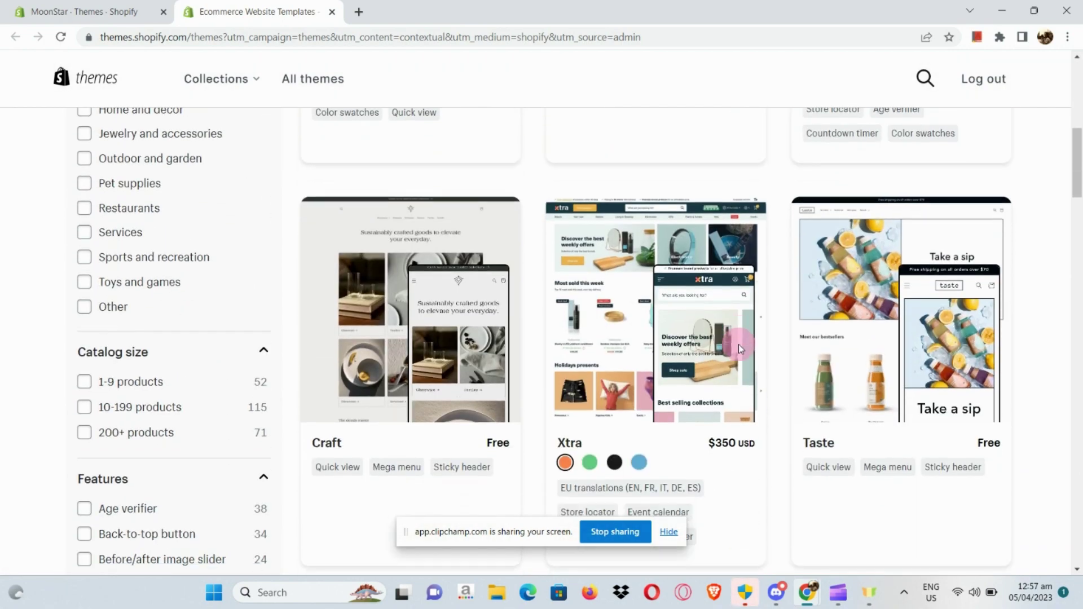
{"action": "scroll", "coordinate": [739, 344], "scroll_direction": "down", "scroll_amount": 6}
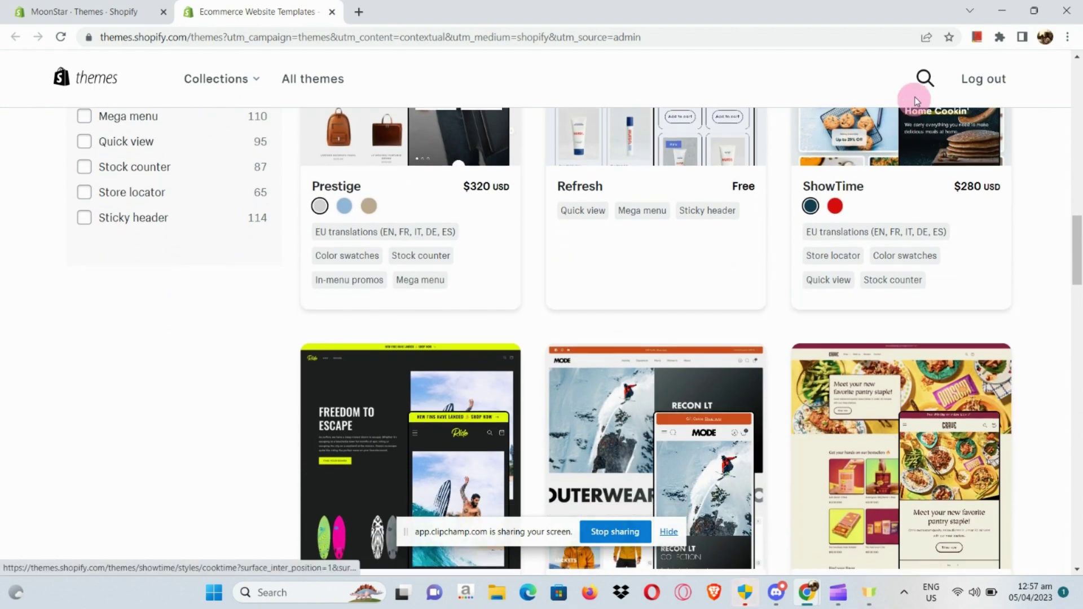
{"action": "left_click", "coordinate": [925, 78]}
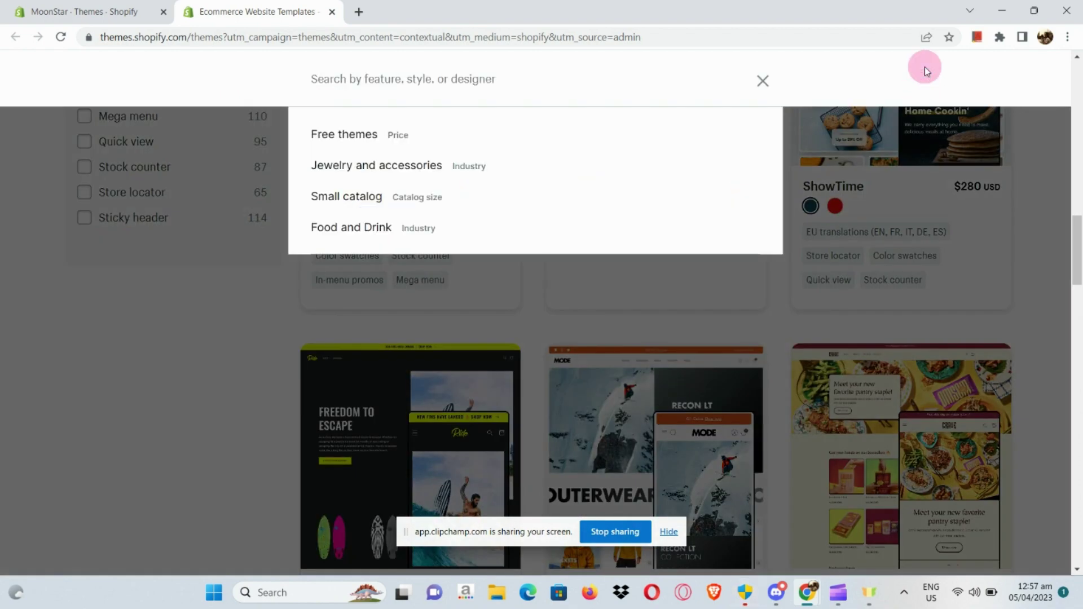
{"action": "type", "text": "o"}
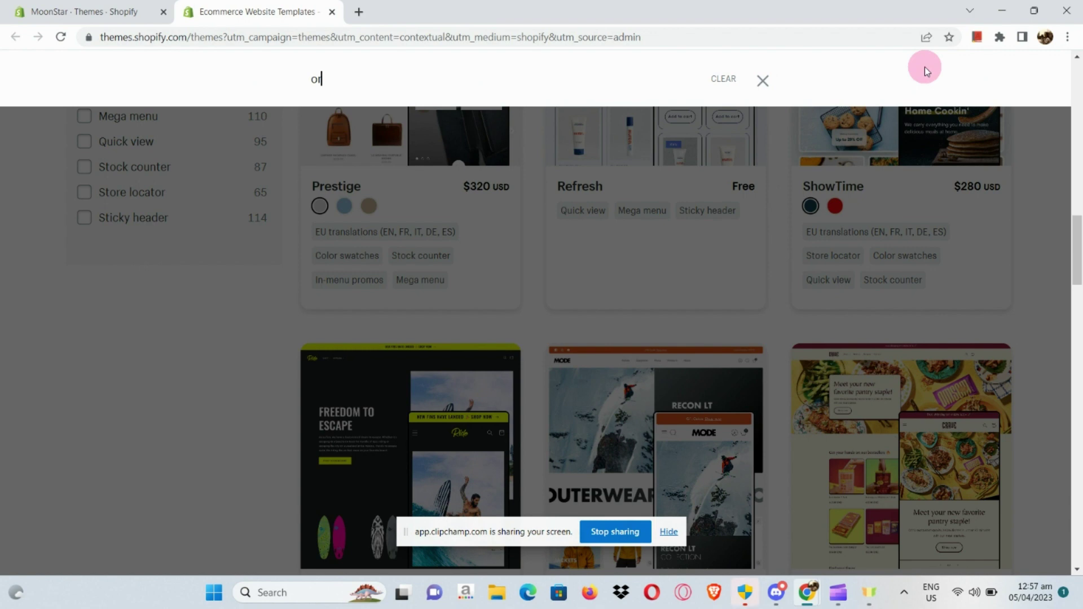
{"action": "type", "text": "rigin"}
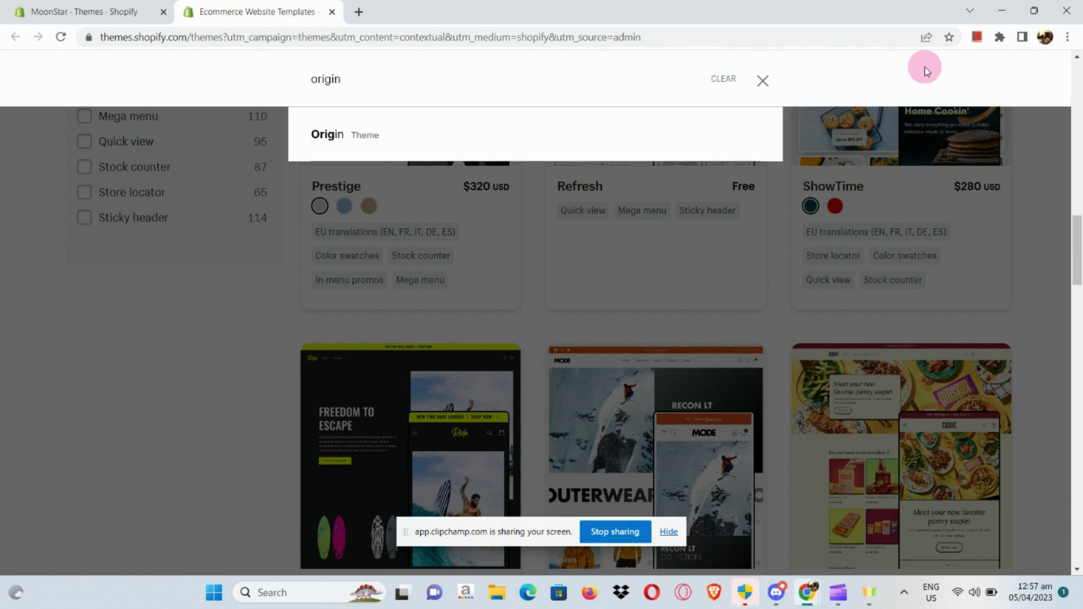
Open the Origin theme's page, enlarge it, and jump to its full feature list
{"action": "left_click", "coordinate": [326, 143]}
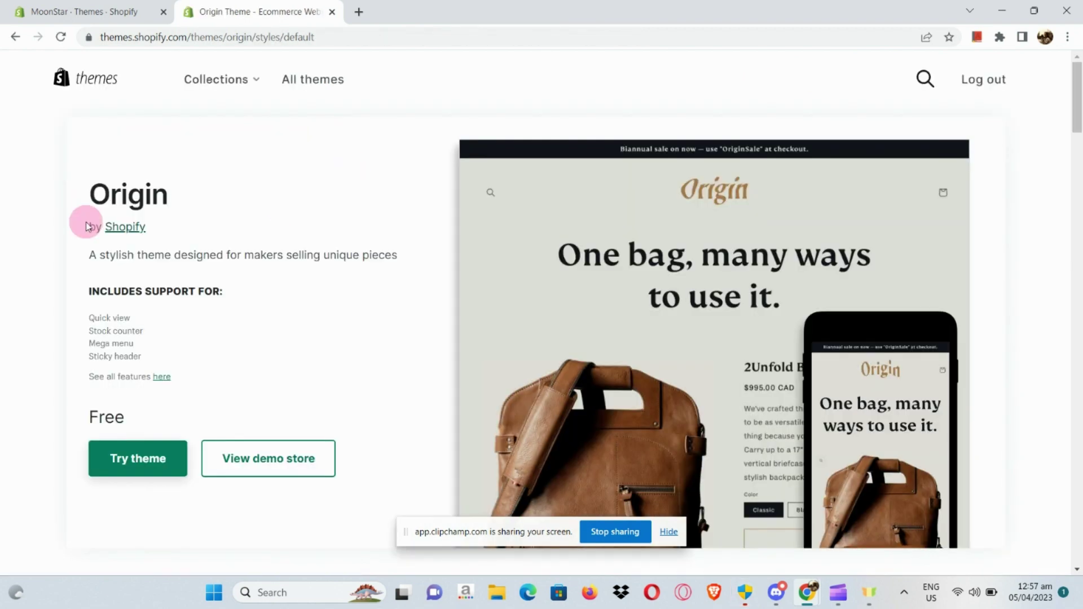
{"action": "key", "text": "ctrl+plus"}
{"action": "key", "text": "ctrl+plus"}
{"action": "key", "text": "ctrl+plus"}
{"action": "key", "text": "ctrl+plus"}
{"action": "key", "text": "ctrl+plus"}
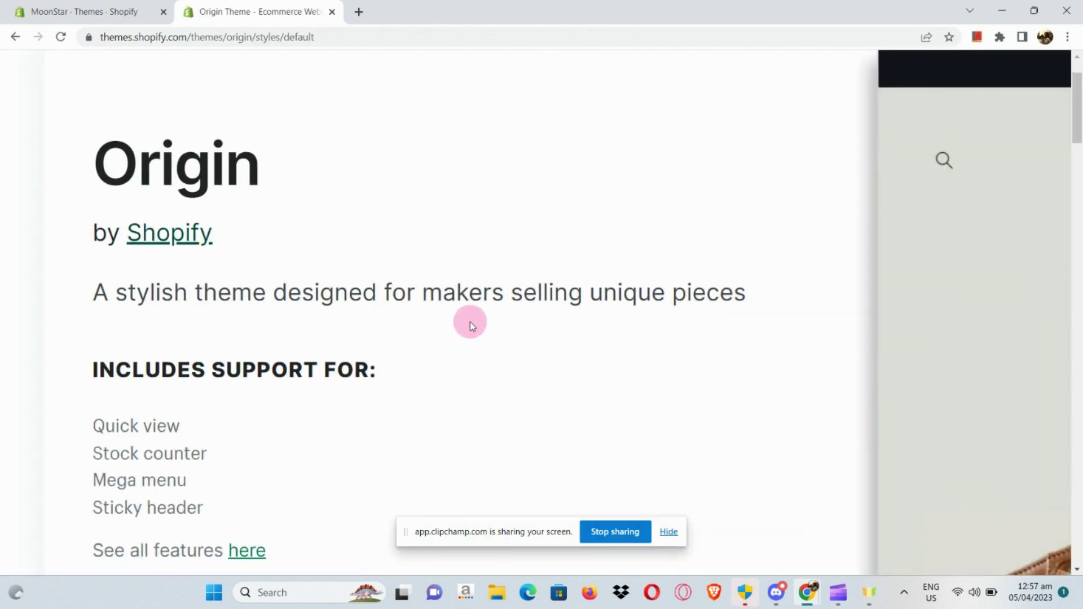
{"action": "scroll", "coordinate": [476, 319], "scroll_direction": "down", "scroll_amount": 3}
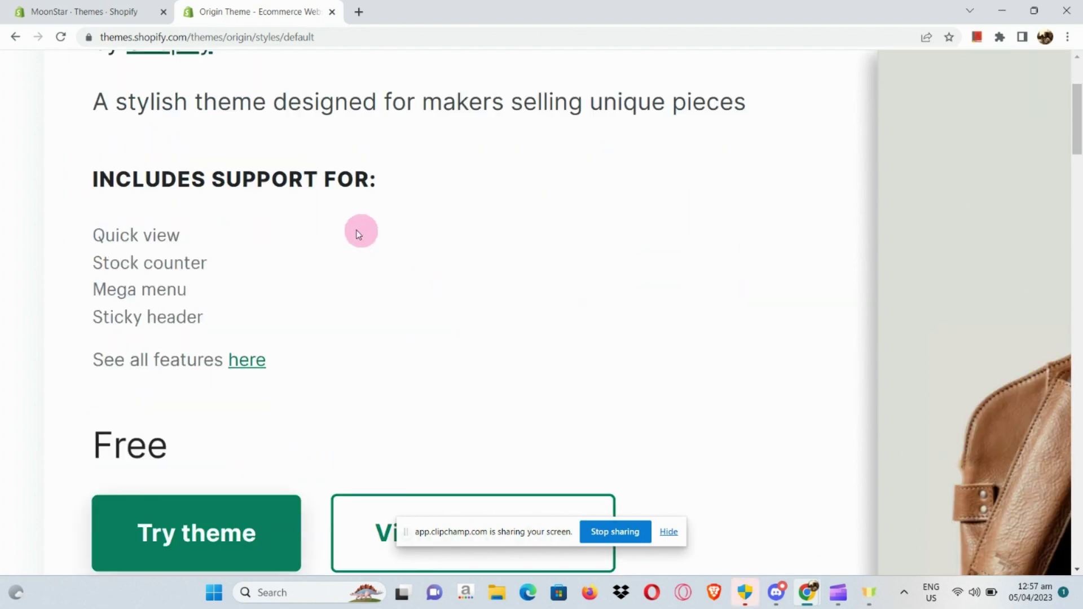
{"action": "key", "text": "ctrl+plus"}
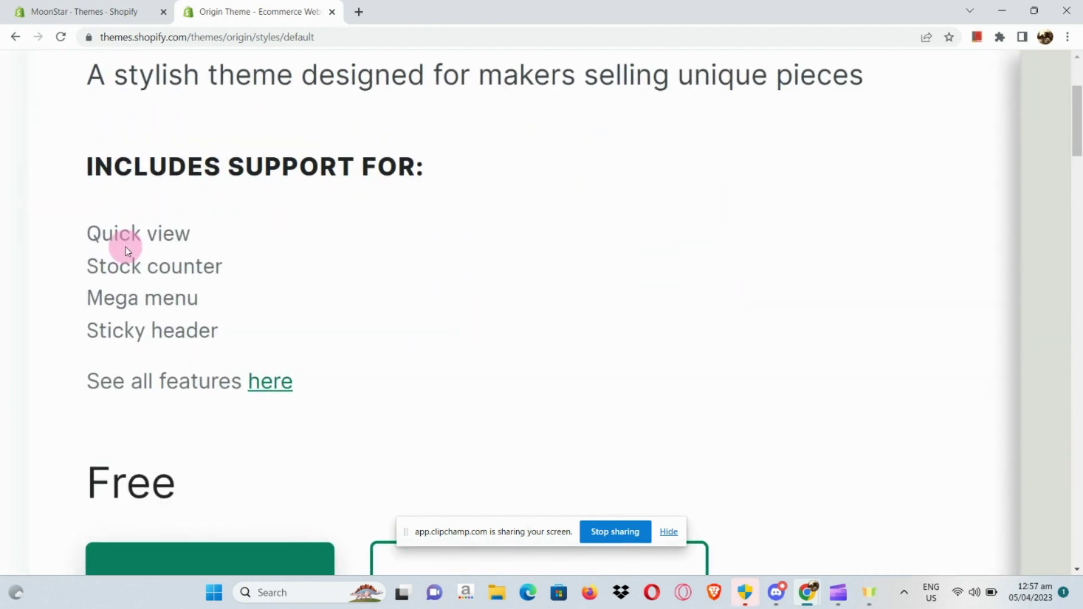
{"action": "left_click", "coordinate": [277, 384]}
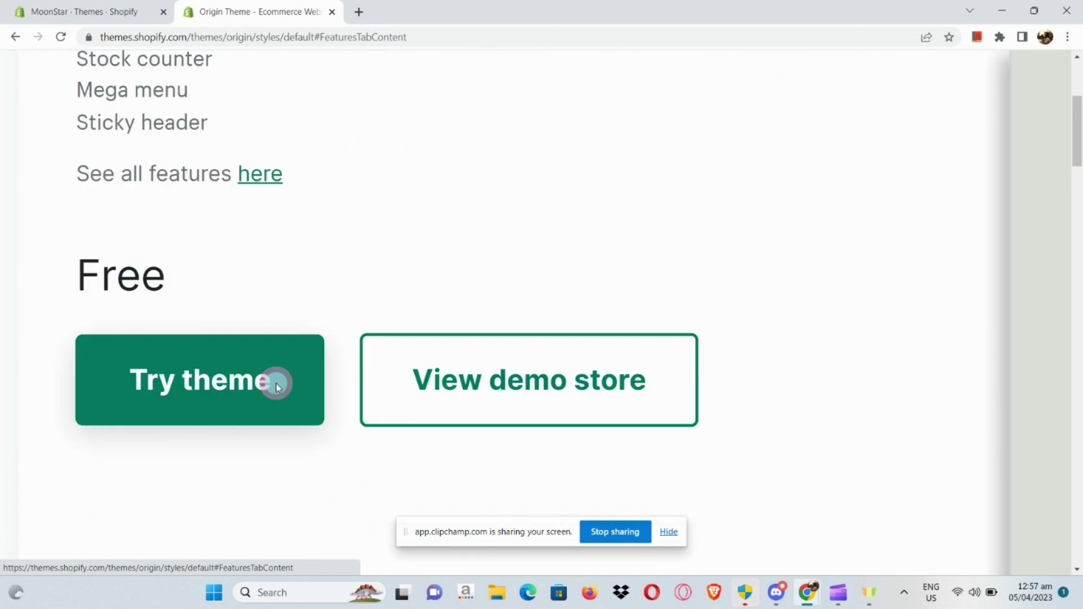
{"action": "key", "text": "ctrl+minus"}
{"action": "key", "text": "ctrl+minus"}
{"action": "key", "text": "ctrl+minus"}
{"action": "key", "text": "ctrl+minus"}
{"action": "key", "text": "ctrl+minus"}
{"action": "key", "text": "ctrl+minus"}
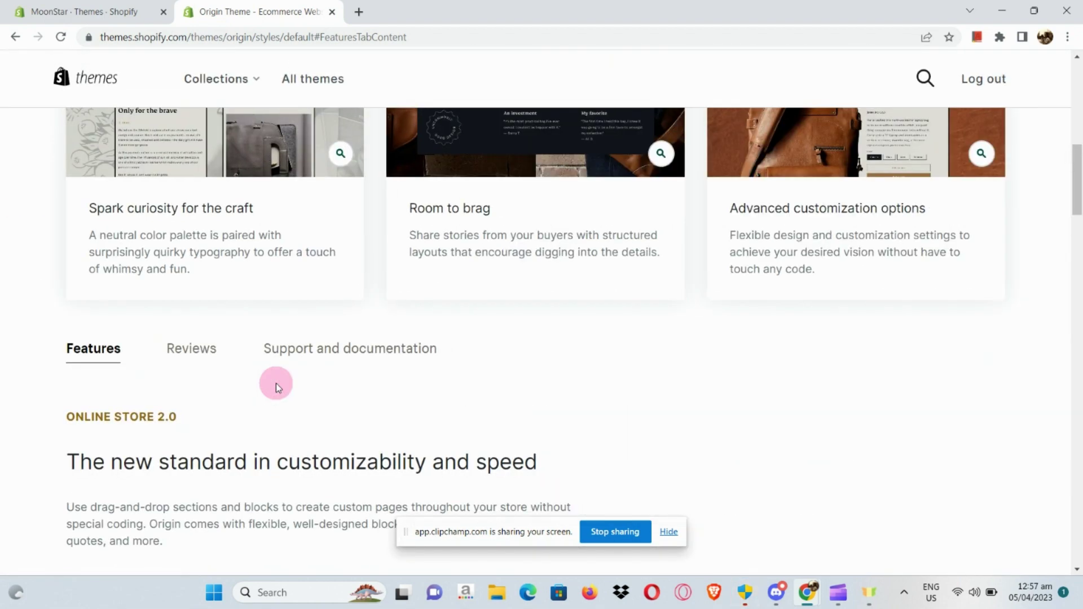
Scroll through Origin's full feature list
{"action": "scroll", "coordinate": [255, 462], "scroll_direction": "down", "scroll_amount": 1}
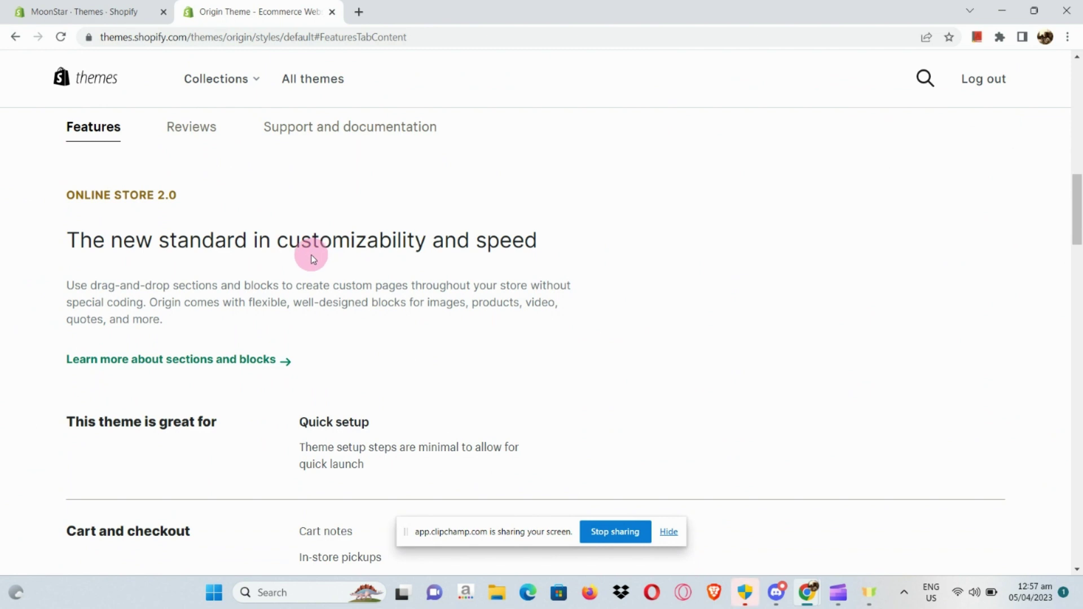
{"action": "scroll", "coordinate": [386, 263], "scroll_direction": "down", "scroll_amount": 5}
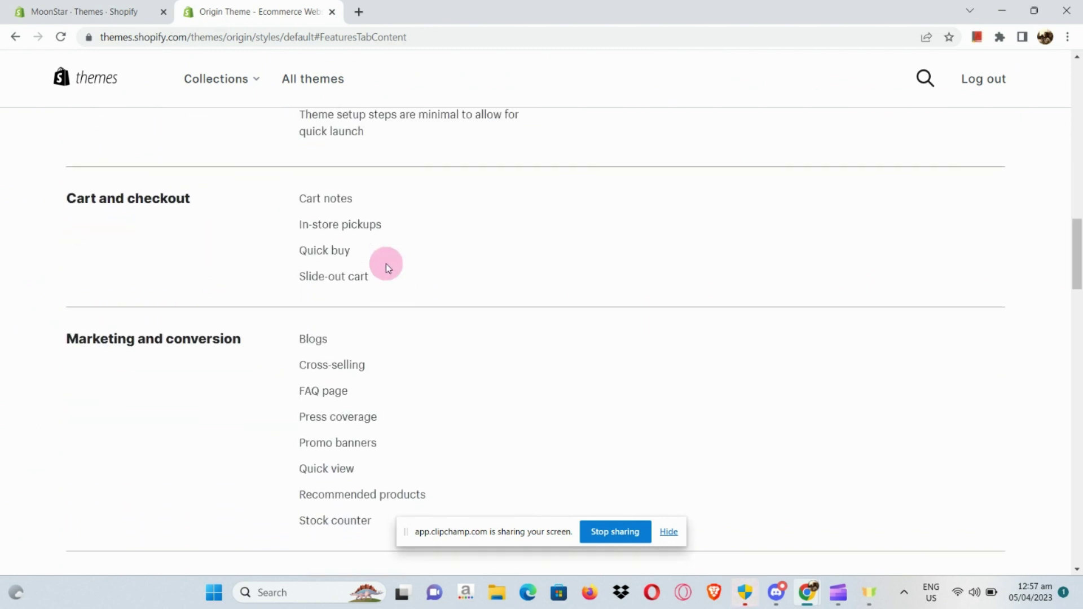
{"action": "scroll", "coordinate": [386, 263], "scroll_direction": "down", "scroll_amount": 3}
{"action": "scroll", "coordinate": [386, 263], "scroll_direction": "down", "scroll_amount": 2}
{"action": "scroll", "coordinate": [385, 263], "scroll_direction": "down", "scroll_amount": 7}
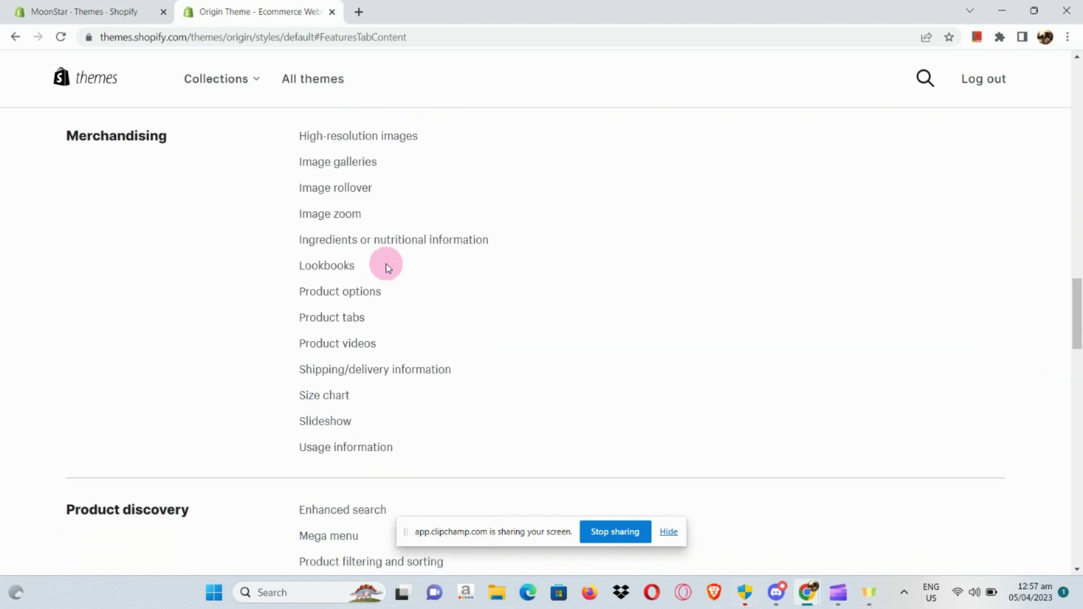
{"action": "scroll", "coordinate": [385, 263], "scroll_direction": "down", "scroll_amount": 4}
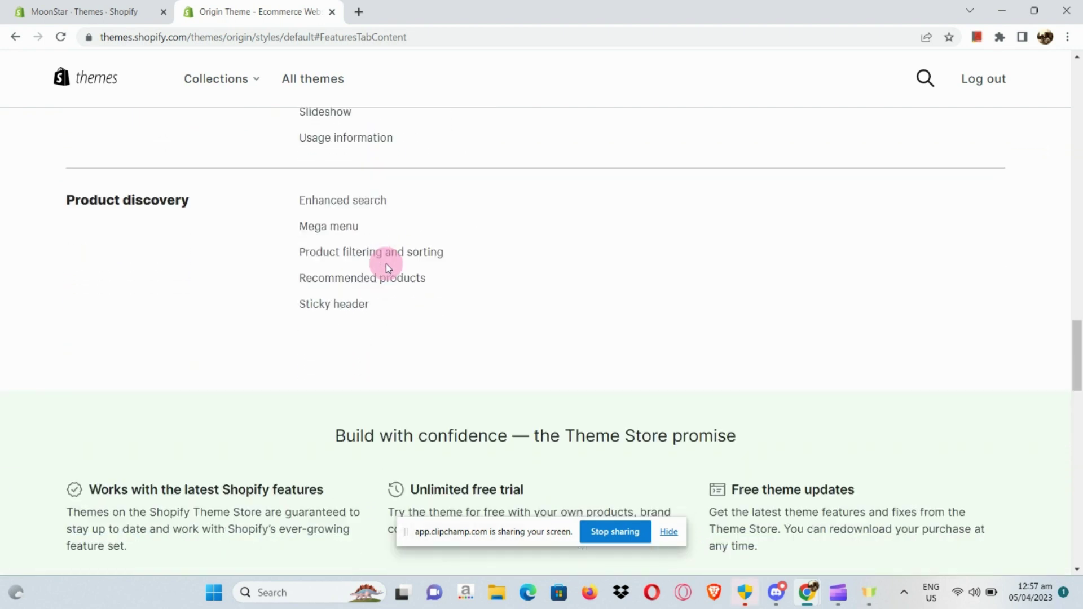
{"action": "scroll", "coordinate": [385, 263], "scroll_direction": "down", "scroll_amount": 1}
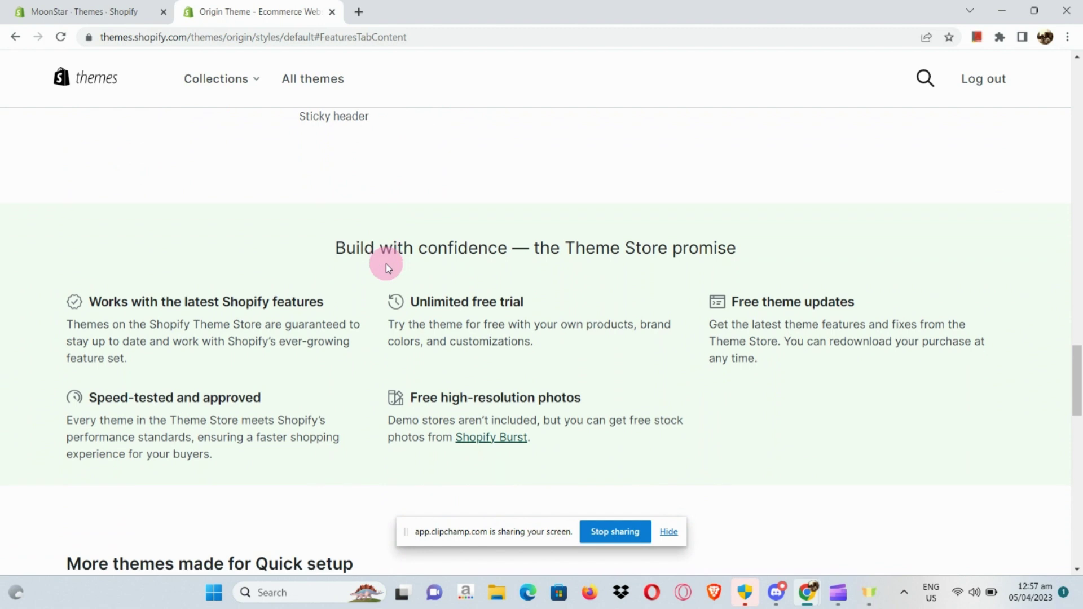
{"action": "scroll", "coordinate": [386, 262], "scroll_direction": "down", "scroll_amount": 1}
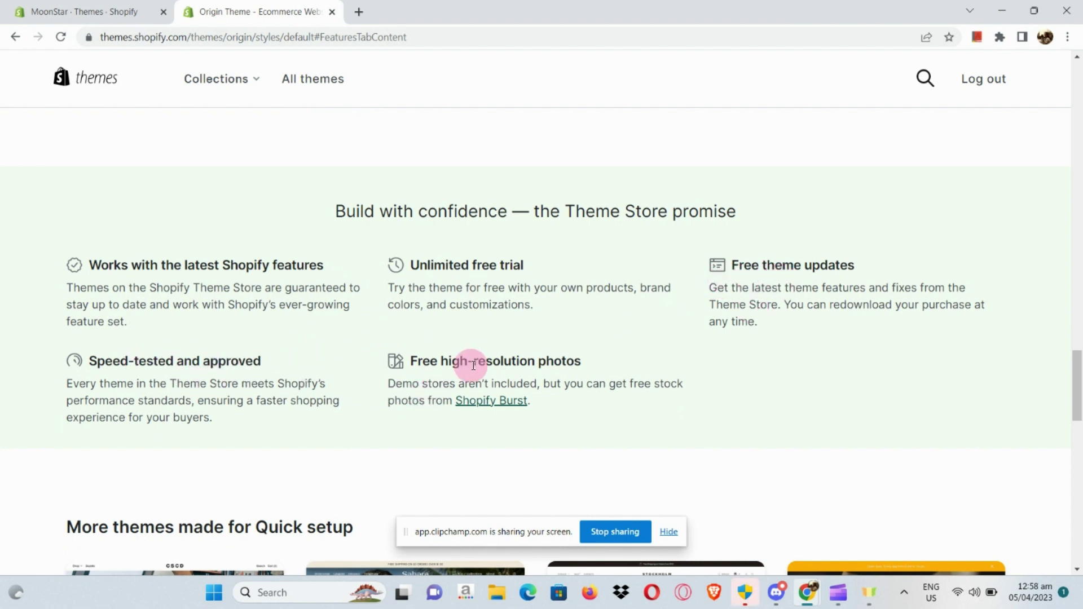
{"action": "scroll", "coordinate": [487, 359], "scroll_direction": "down", "scroll_amount": 7}
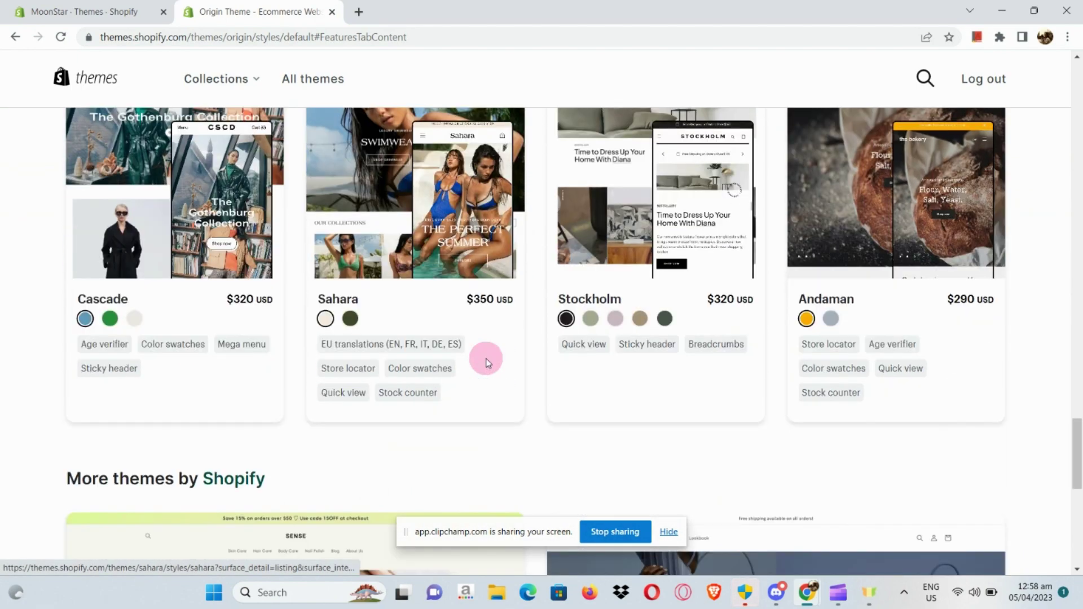
{"action": "scroll", "coordinate": [487, 363], "scroll_direction": "up", "scroll_amount": 12}
{"action": "scroll", "coordinate": [486, 362], "scroll_direction": "up", "scroll_amount": 20}
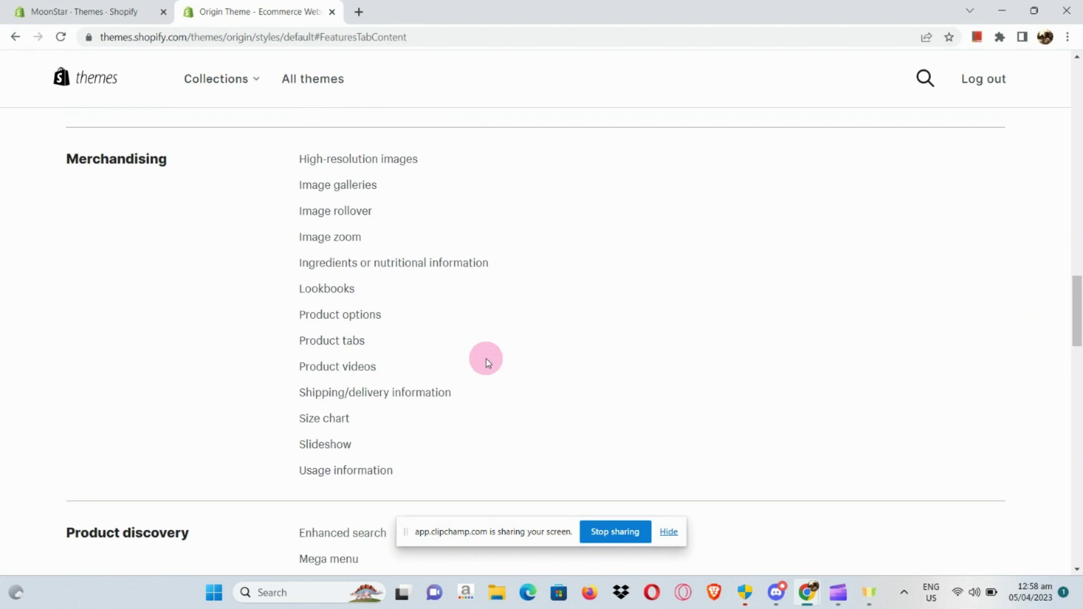
{"action": "scroll", "coordinate": [487, 362], "scroll_direction": "down", "scroll_amount": 3}
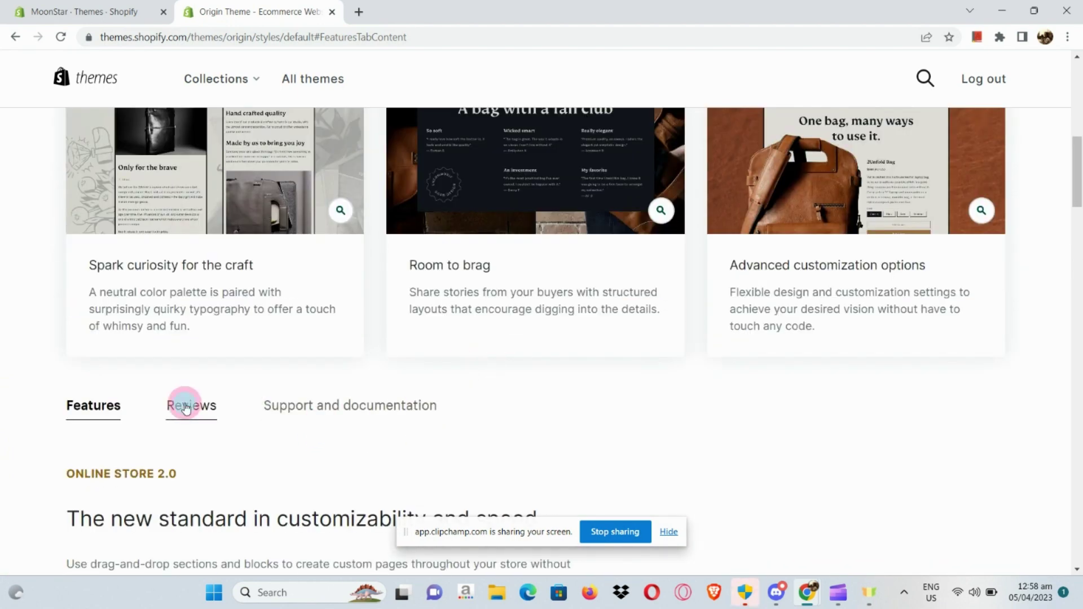
Check Origin's reviews and support release notes, then open its demo store
{"action": "left_click", "coordinate": [186, 406]}
{"action": "scroll", "coordinate": [186, 407], "scroll_direction": "down", "scroll_amount": 2}
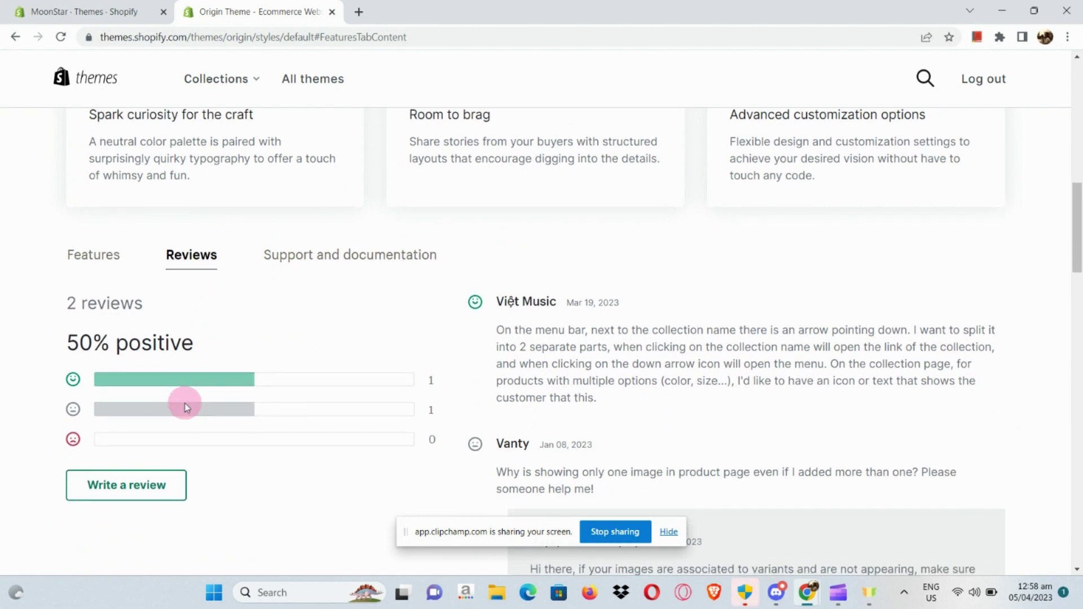
{"action": "left_click", "coordinate": [314, 255]}
{"action": "scroll", "coordinate": [307, 322], "scroll_direction": "down", "scroll_amount": 3}
{"action": "scroll", "coordinate": [309, 327], "scroll_direction": "down", "scroll_amount": 6}
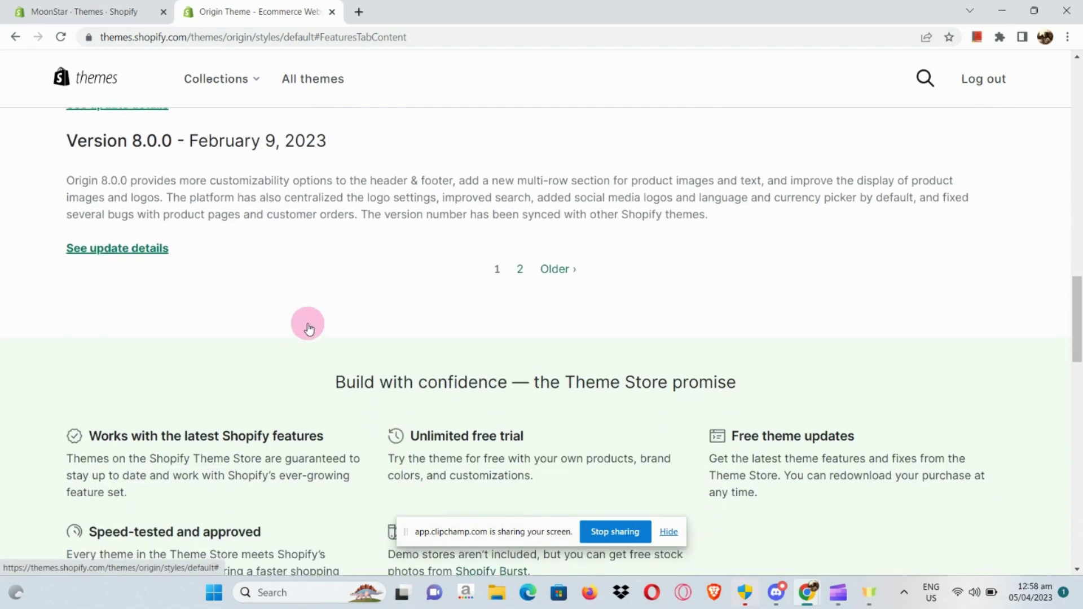
{"action": "scroll", "coordinate": [308, 328], "scroll_direction": "down", "scroll_amount": 5}
{"action": "scroll", "coordinate": [309, 327], "scroll_direction": "up", "scroll_amount": 8}
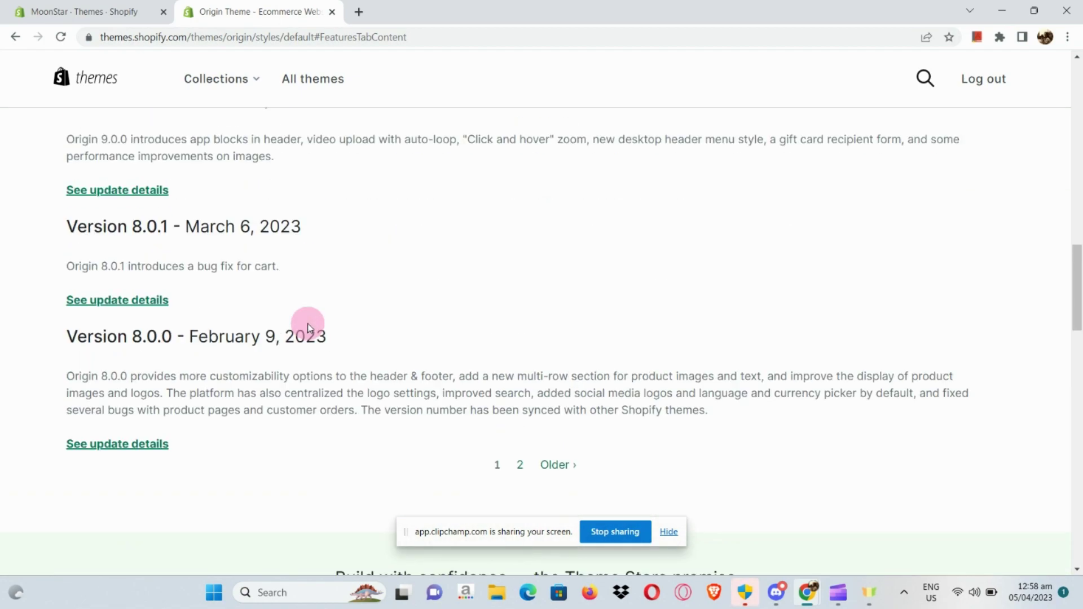
{"action": "scroll", "coordinate": [308, 327], "scroll_direction": "up", "scroll_amount": 20}
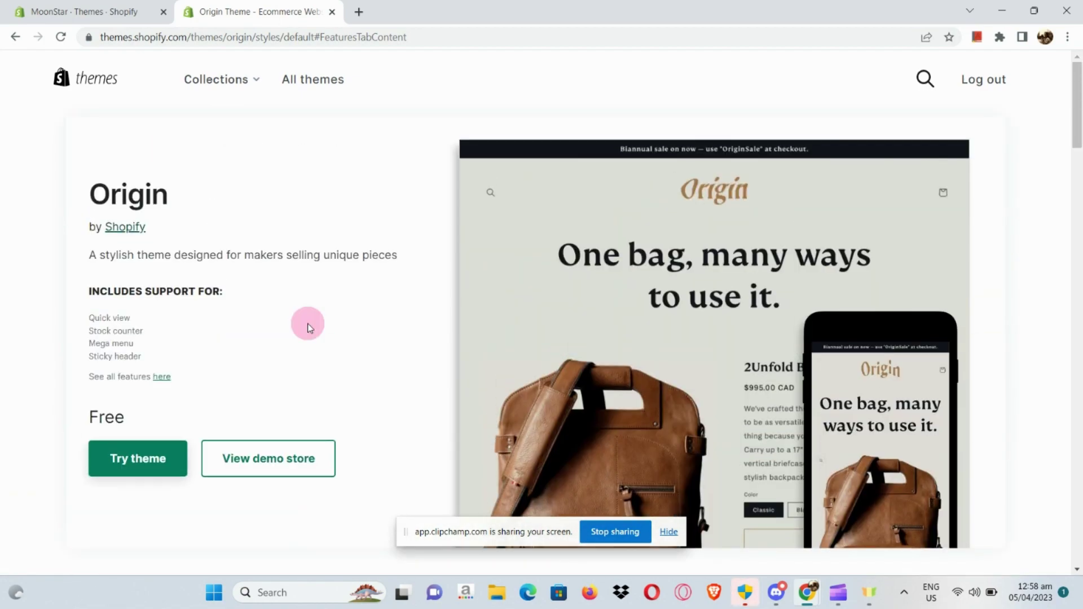
{"action": "left_click", "coordinate": [261, 454]}
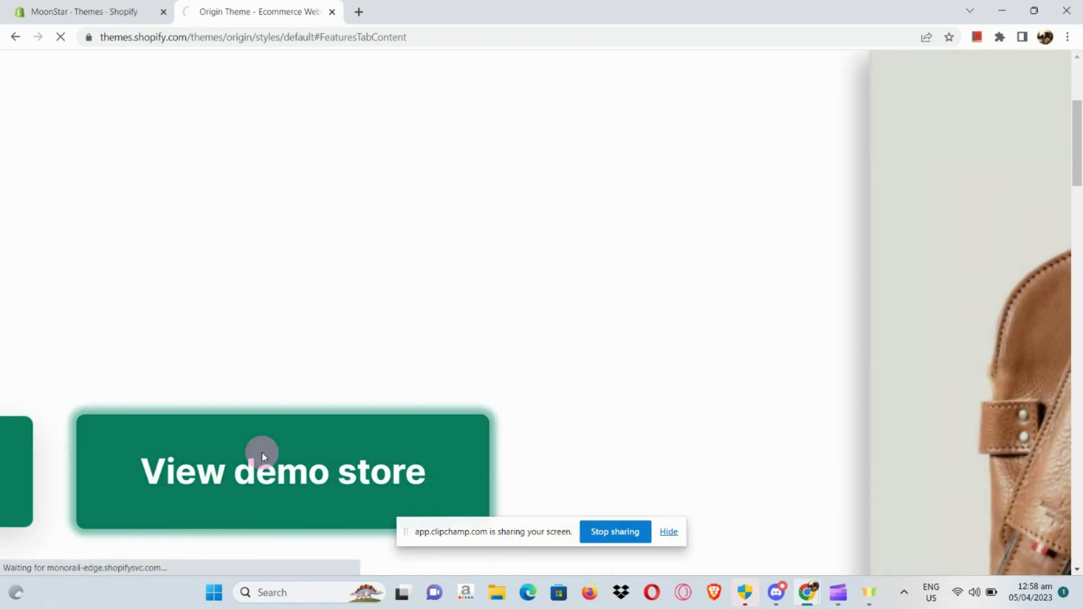
Scroll the Origin demo store past the 2Unfold Bag, reviews and Our process journal
{"action": "scroll", "coordinate": [325, 265], "scroll_direction": "down", "scroll_amount": 3}
{"action": "scroll", "coordinate": [324, 265], "scroll_direction": "down", "scroll_amount": 3}
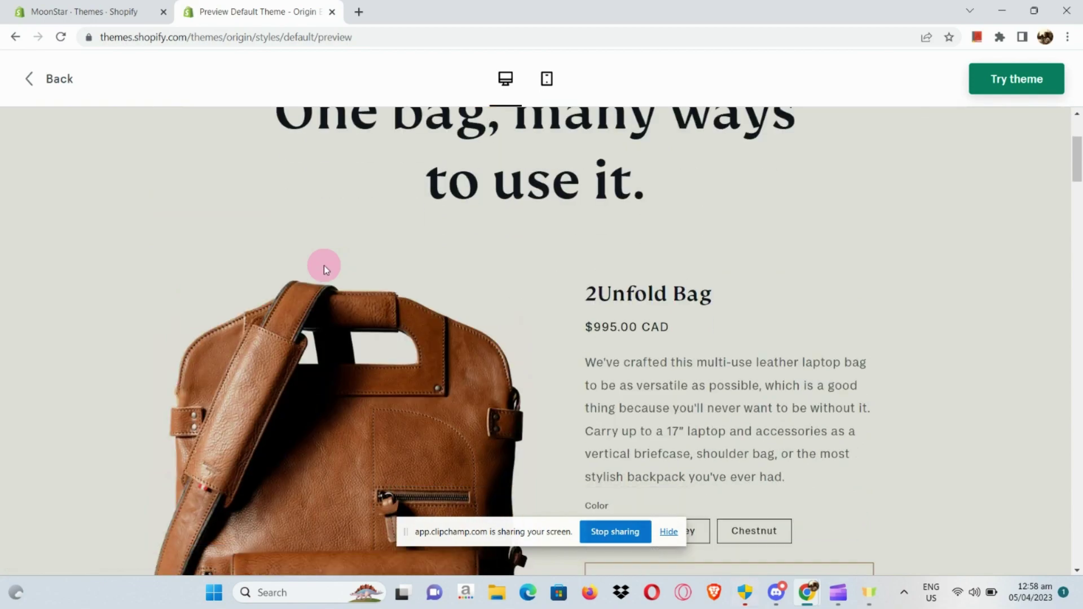
{"action": "scroll", "coordinate": [323, 265], "scroll_direction": "down", "scroll_amount": 10}
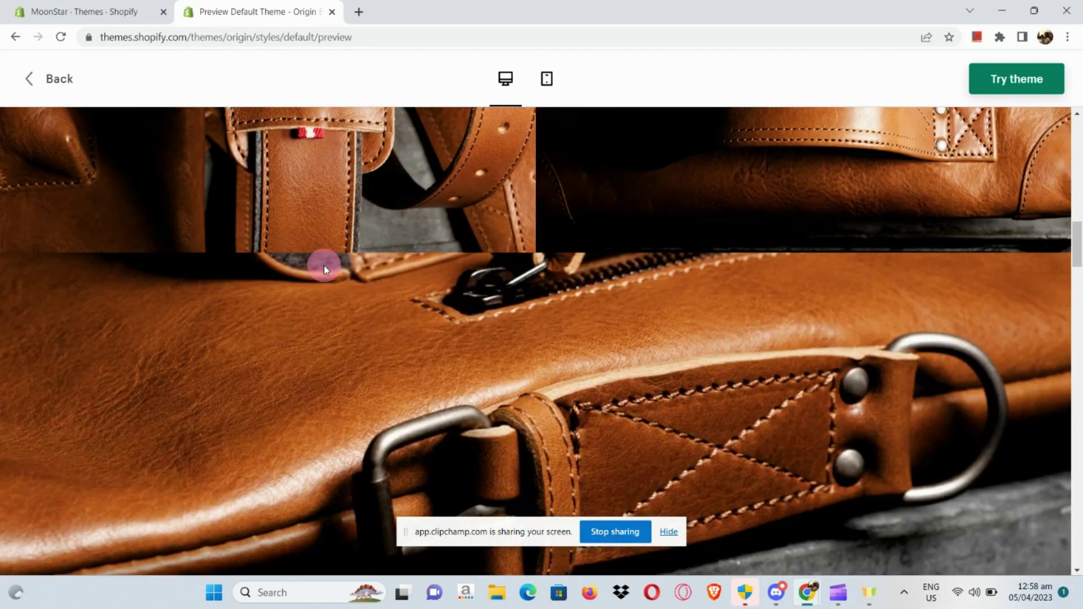
{"action": "scroll", "coordinate": [324, 265], "scroll_direction": "up", "scroll_amount": 7}
{"action": "scroll", "coordinate": [324, 266], "scroll_direction": "down", "scroll_amount": 3}
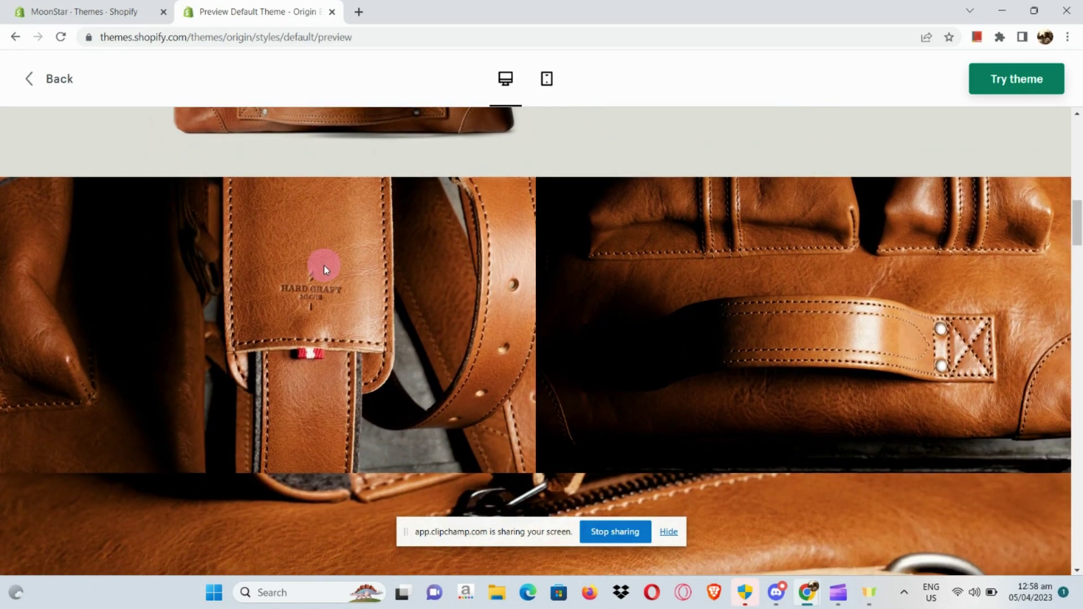
{"action": "scroll", "coordinate": [324, 265], "scroll_direction": "down", "scroll_amount": 15}
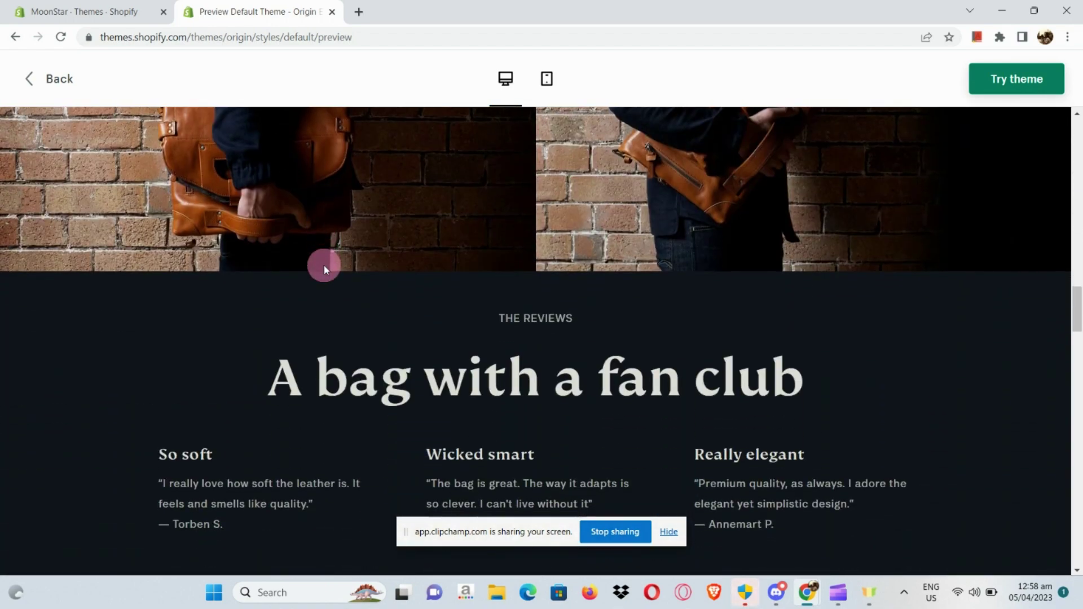
{"action": "scroll", "coordinate": [324, 265], "scroll_direction": "down", "scroll_amount": 10}
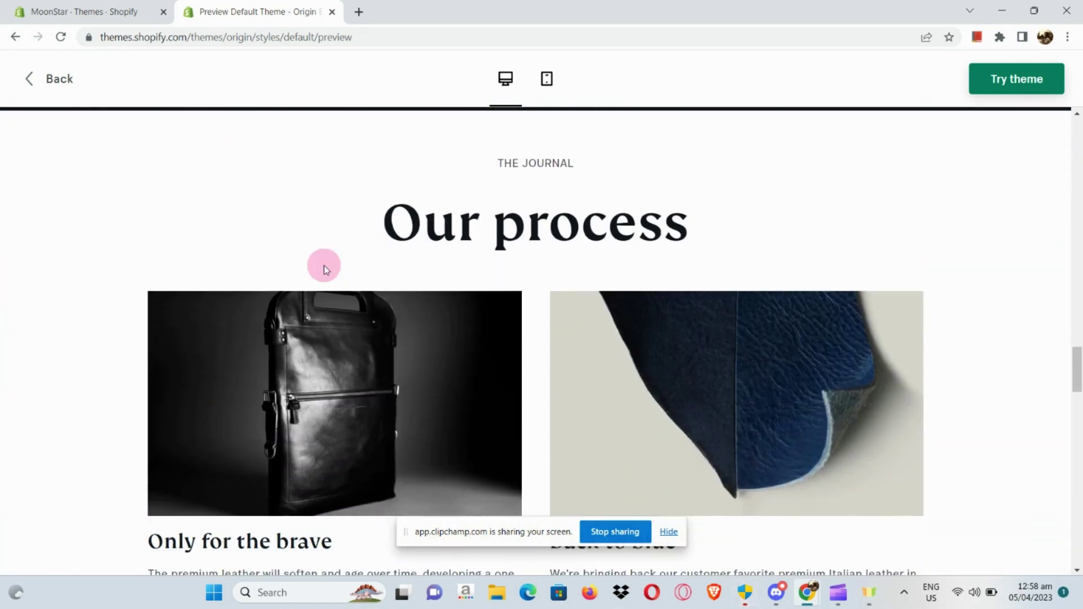
{"action": "scroll", "coordinate": [323, 265], "scroll_direction": "down", "scroll_amount": 12}
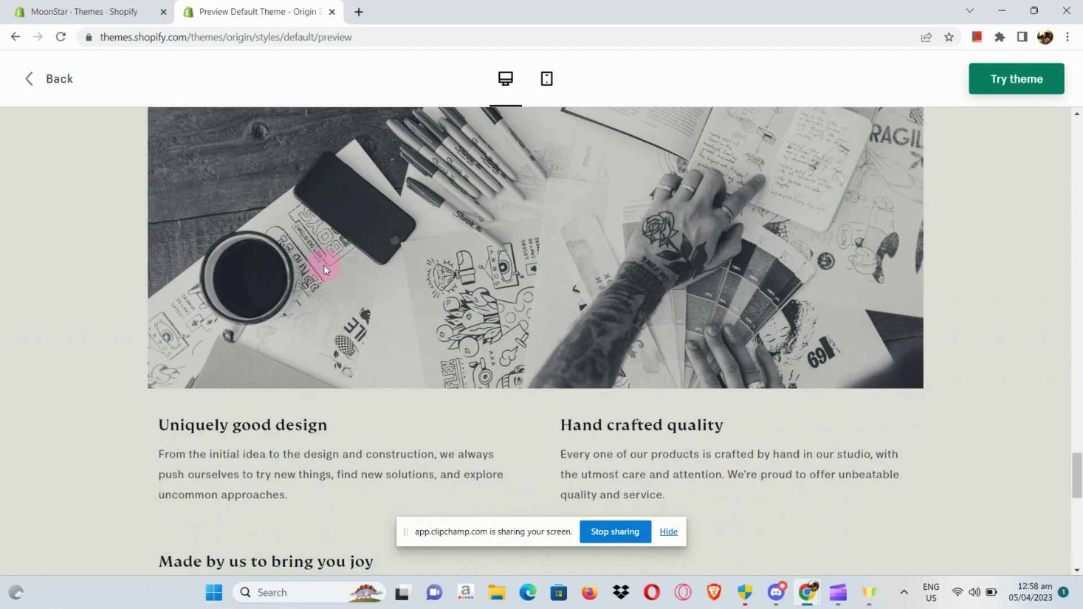
{"action": "left_click_drag", "start_coordinate": [10, 72], "coordinate": [53, 90]}
Return to the Origin theme page and add it to the store with Try theme
{"action": "left_click", "coordinate": [53, 90]}
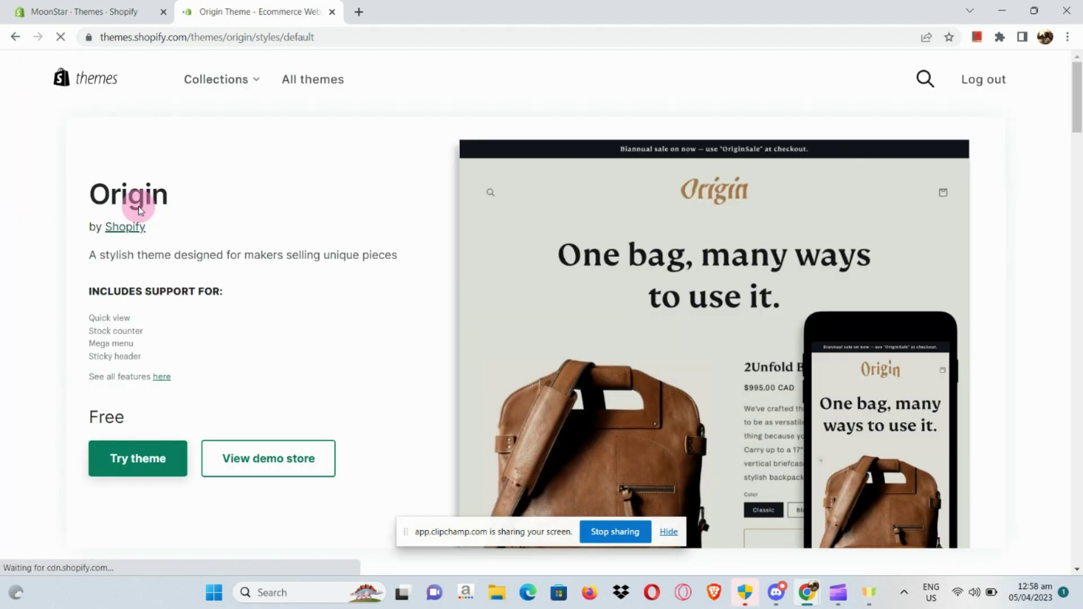
{"action": "scroll", "coordinate": [109, 496], "scroll_direction": "up", "scroll_amount": 5}
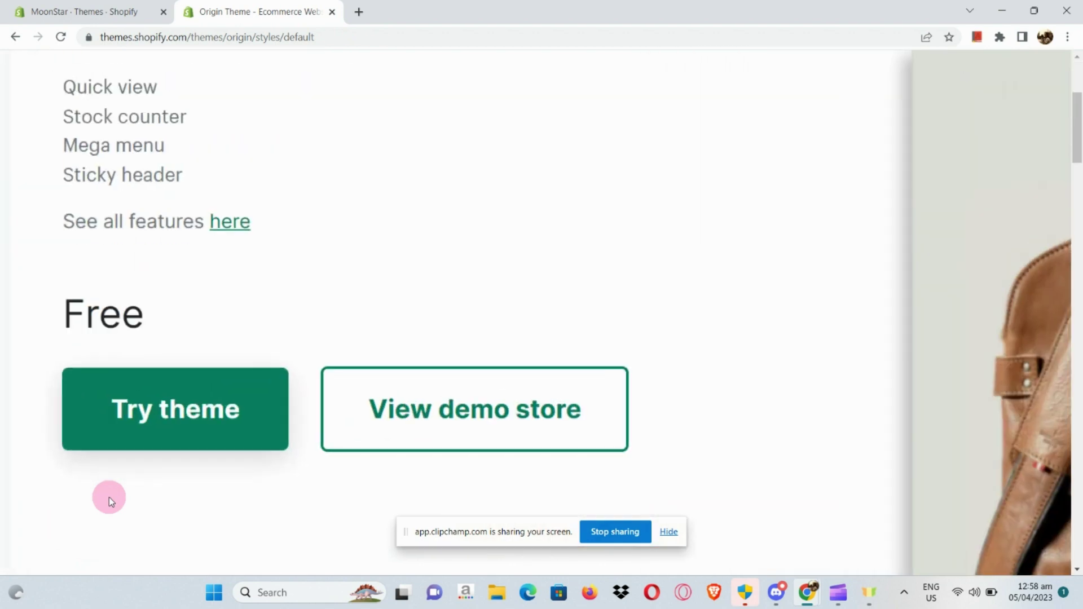
{"action": "left_click", "coordinate": [184, 410]}
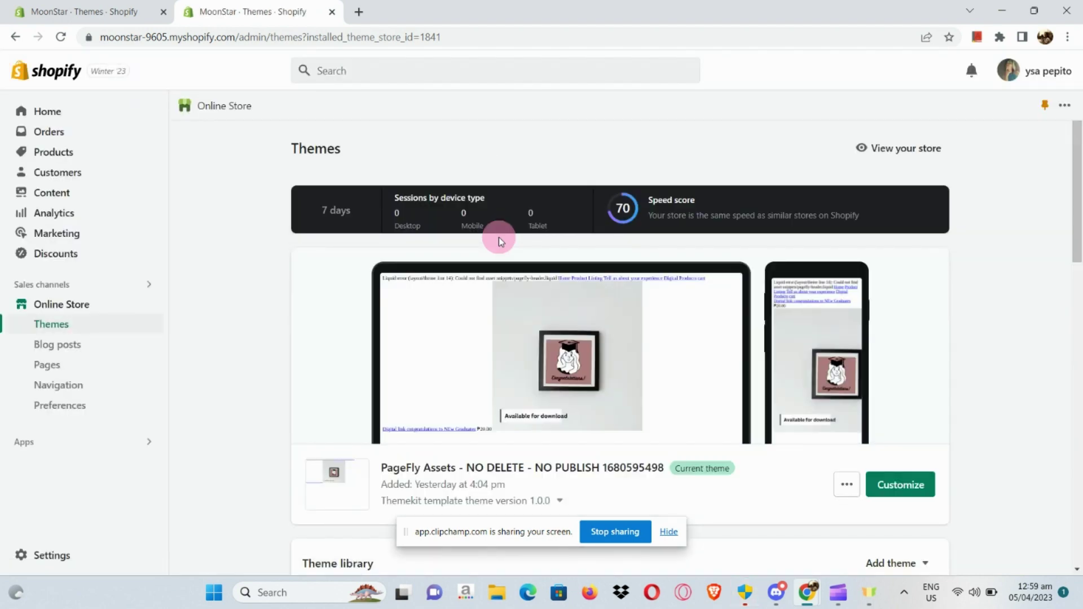
Find the new Origin draft in the Theme library and open it for customizing
{"action": "scroll", "coordinate": [499, 239], "scroll_direction": "down", "scroll_amount": 7}
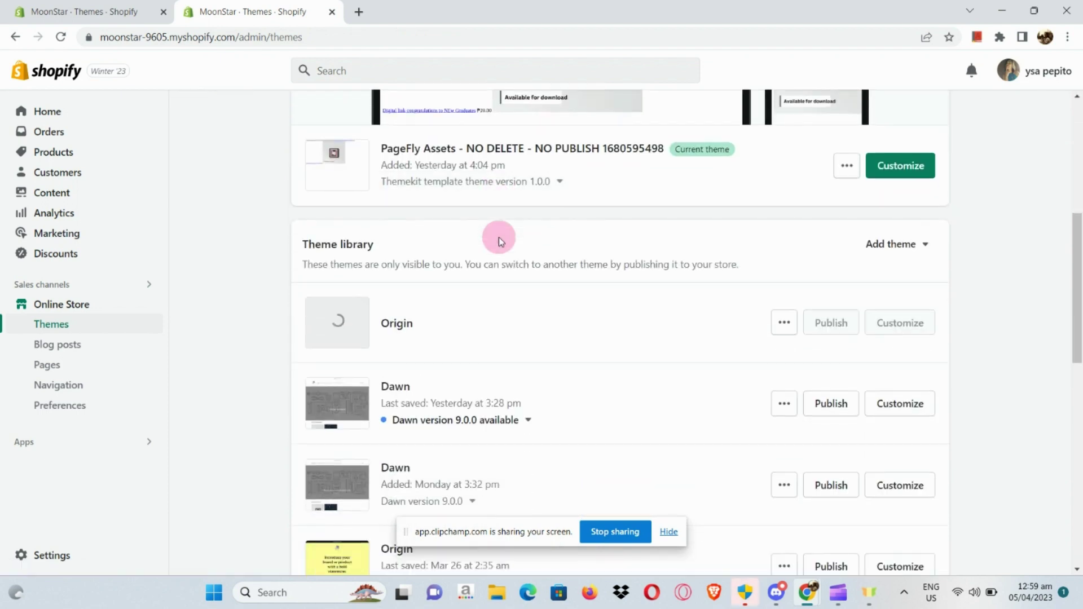
{"action": "scroll", "coordinate": [532, 256], "scroll_direction": "up", "scroll_amount": 5}
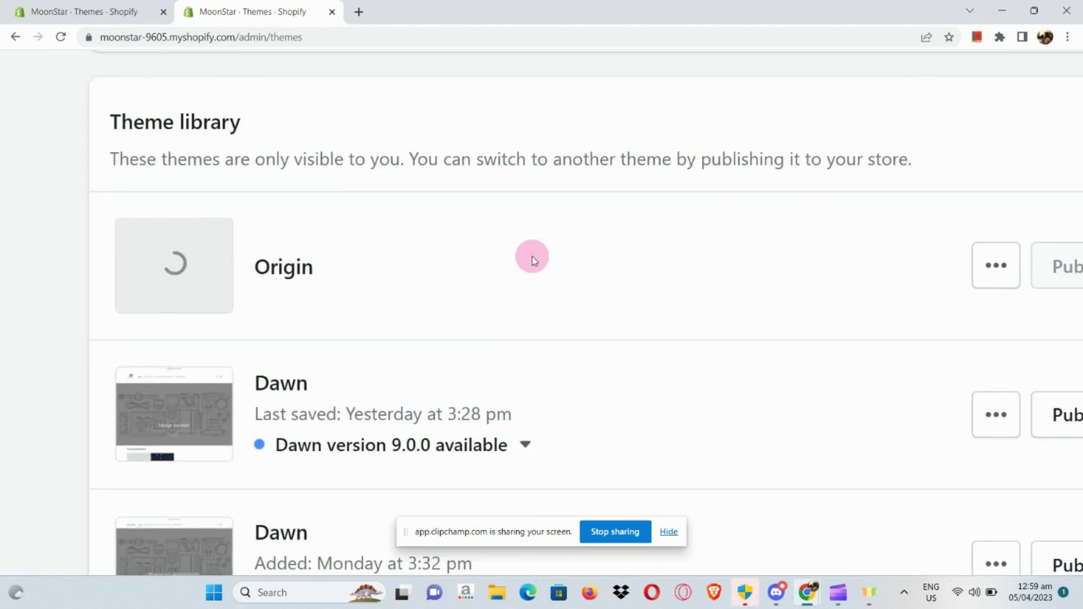
{"action": "scroll", "coordinate": [532, 256], "scroll_direction": "right", "scroll_amount": 2}
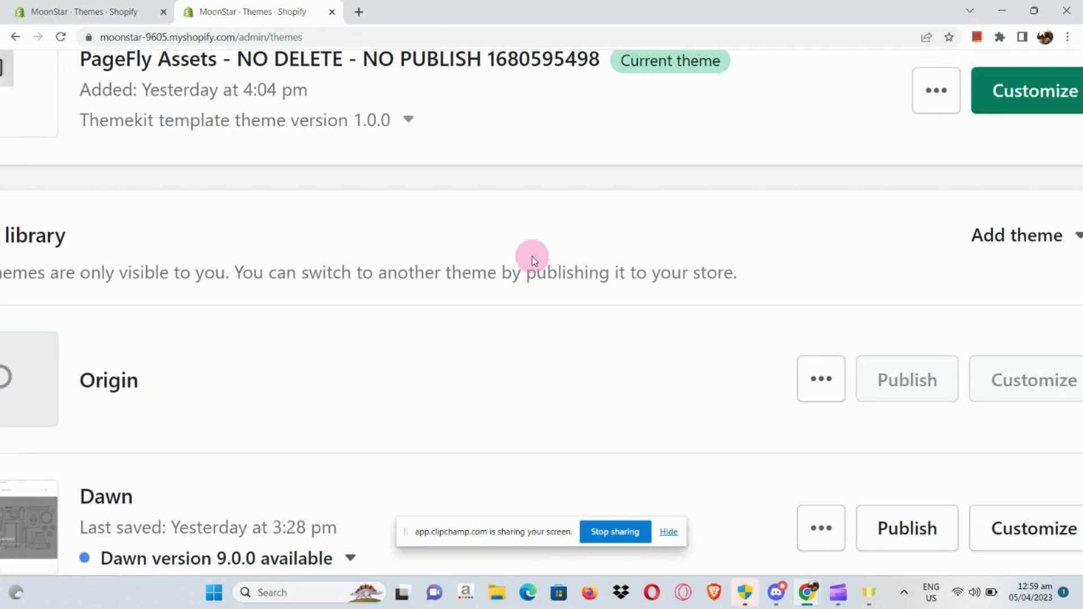
{"action": "scroll", "coordinate": [533, 256], "scroll_direction": "right", "scroll_amount": 2}
{"action": "scroll", "coordinate": [532, 256], "scroll_direction": "left", "scroll_amount": 4}
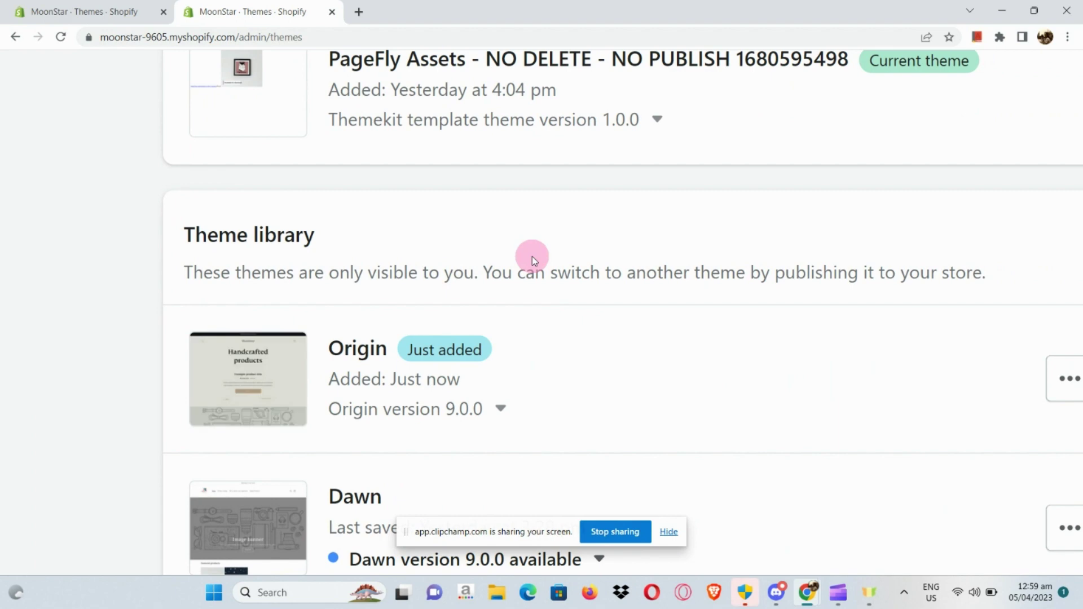
{"action": "scroll", "coordinate": [532, 256], "scroll_direction": "right", "scroll_amount": 4}
{"action": "scroll", "coordinate": [532, 256], "scroll_direction": "right", "scroll_amount": 3}
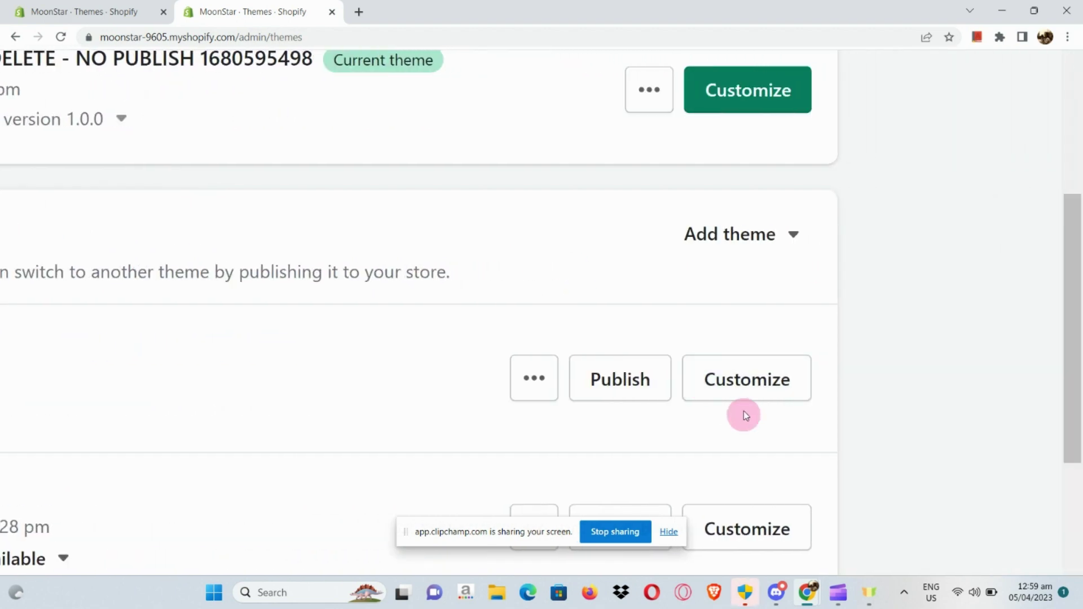
{"action": "left_click", "coordinate": [738, 379]}
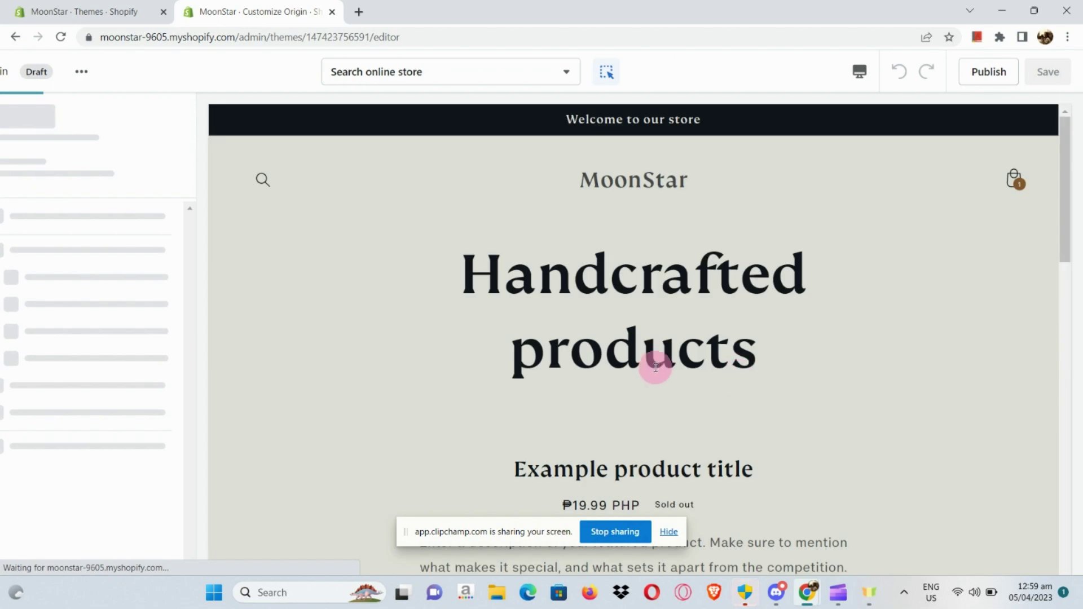
Set the Moon_star_apparels image as the logo in Theme settings
{"action": "scroll", "coordinate": [654, 367], "scroll_direction": "down", "scroll_amount": 3}
{"action": "scroll", "coordinate": [654, 367], "scroll_direction": "down", "scroll_amount": 6}
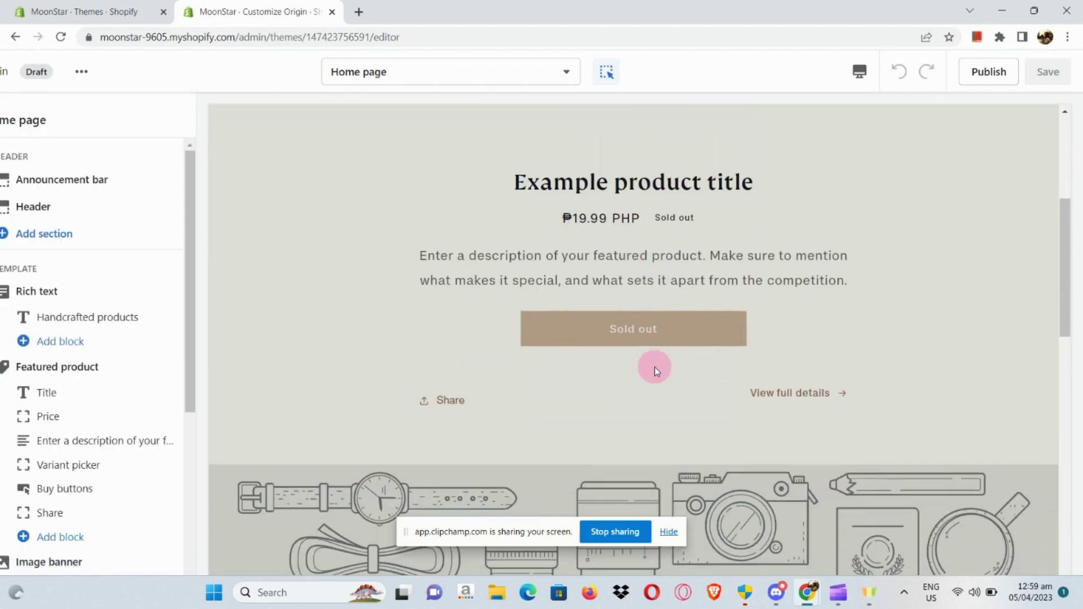
{"action": "scroll", "coordinate": [650, 398], "scroll_direction": "down", "scroll_amount": 2}
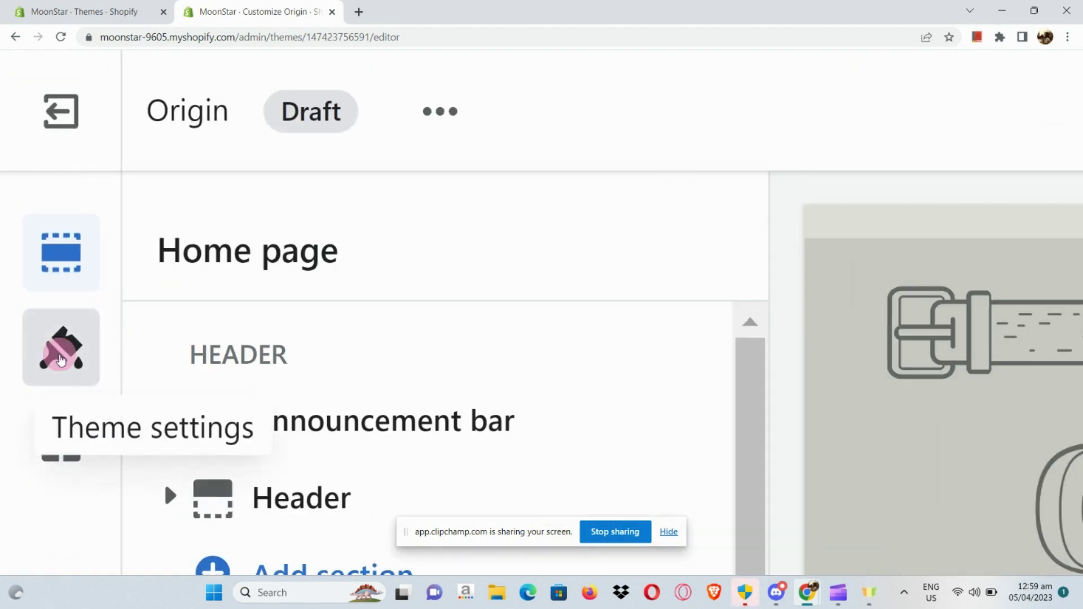
{"action": "left_click", "coordinate": [60, 359]}
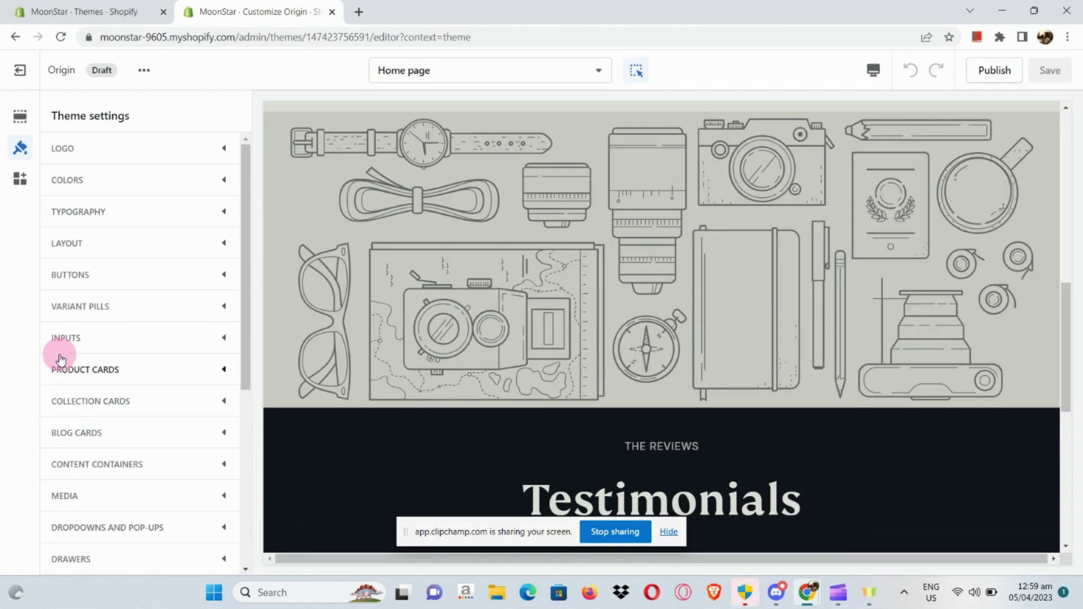
{"action": "left_click", "coordinate": [175, 153]}
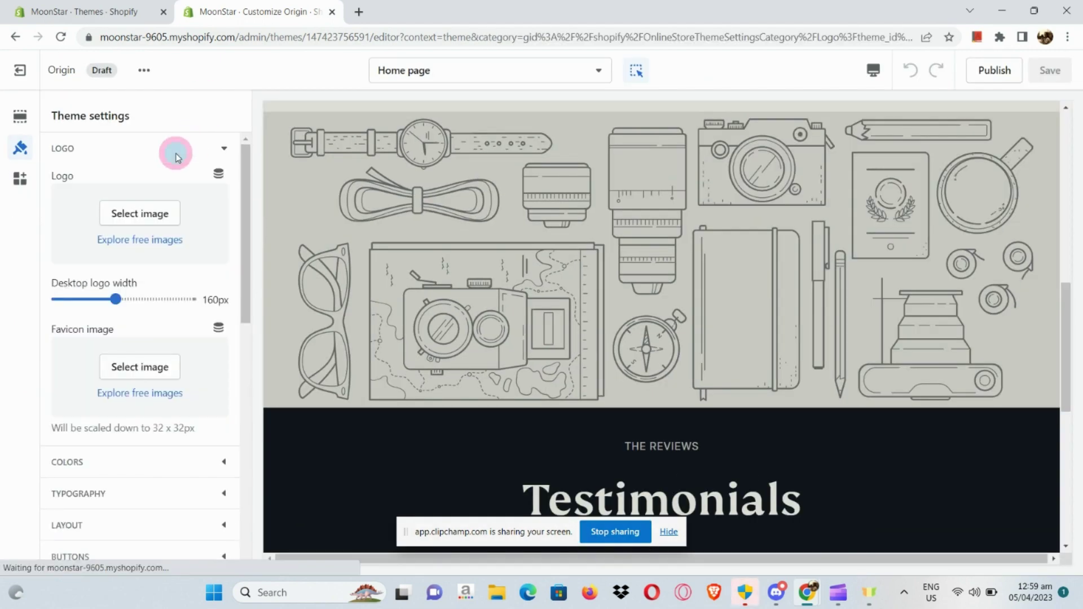
{"action": "left_click", "coordinate": [148, 217]}
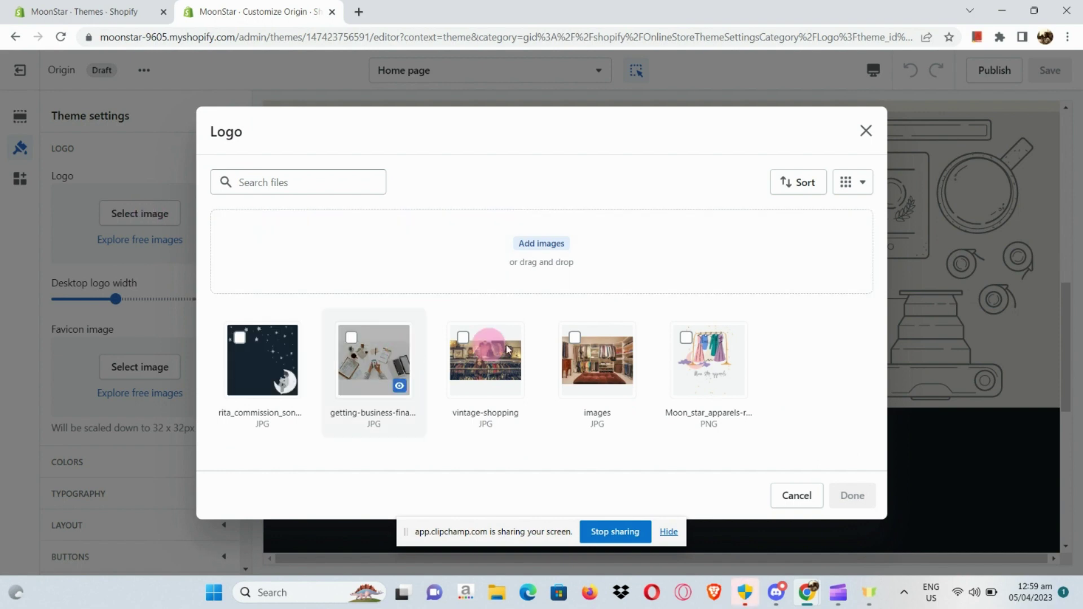
{"action": "left_click", "coordinate": [686, 338]}
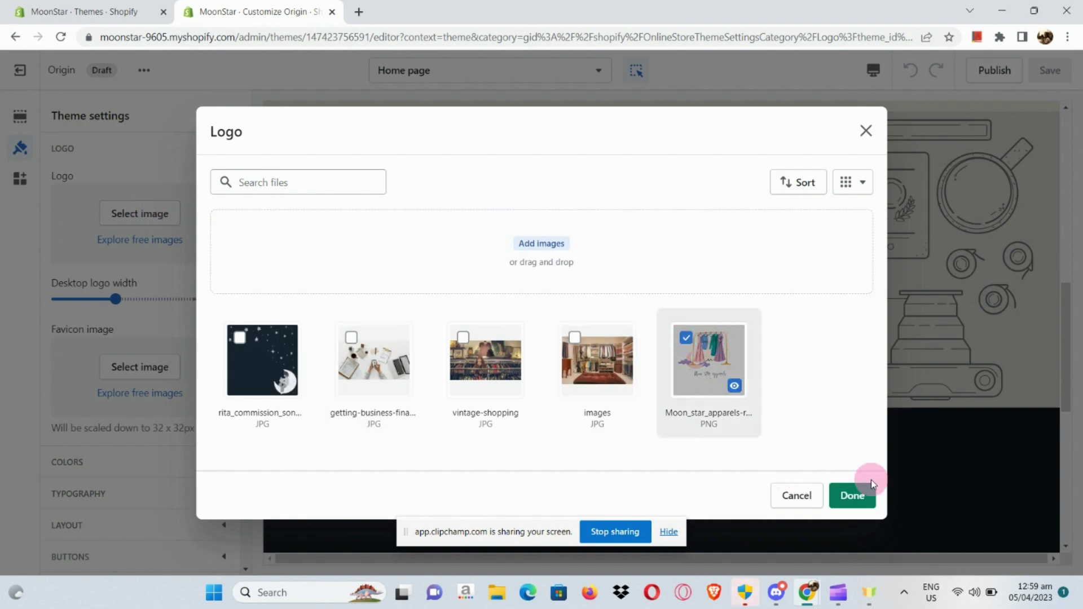
{"action": "left_click", "coordinate": [863, 498]}
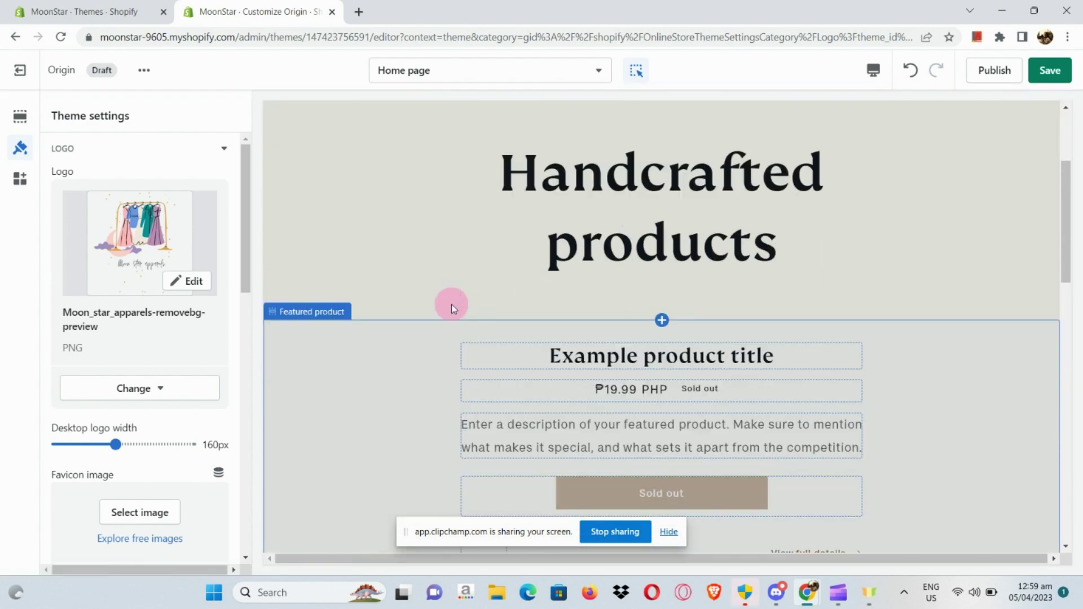
Open the Favicon image picker and close it without choosing an image
{"action": "scroll", "coordinate": [130, 362], "scroll_direction": "down", "scroll_amount": 4}
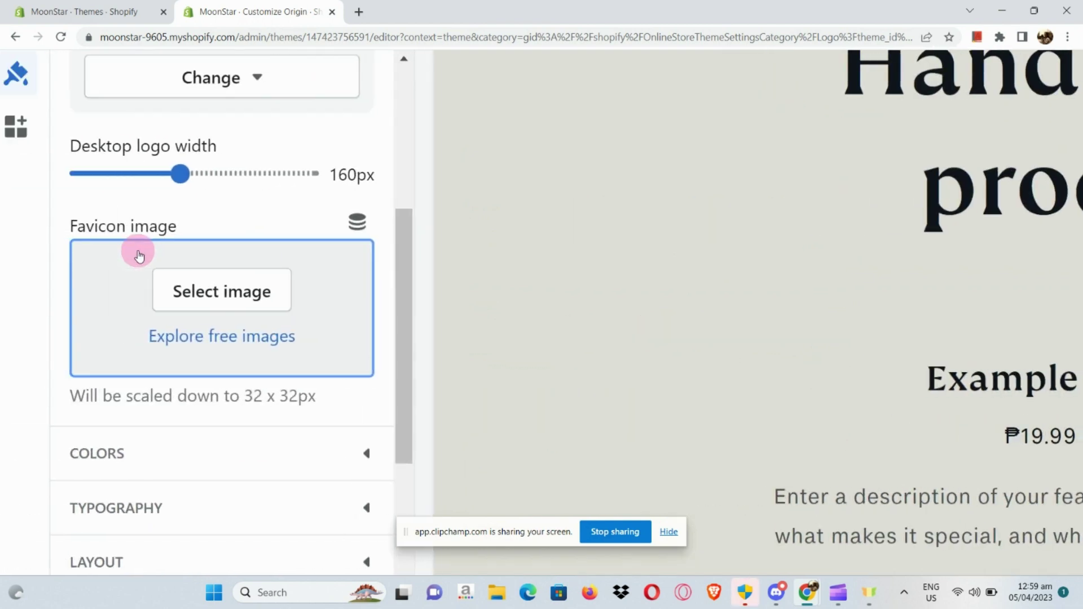
{"action": "left_click", "coordinate": [226, 287]}
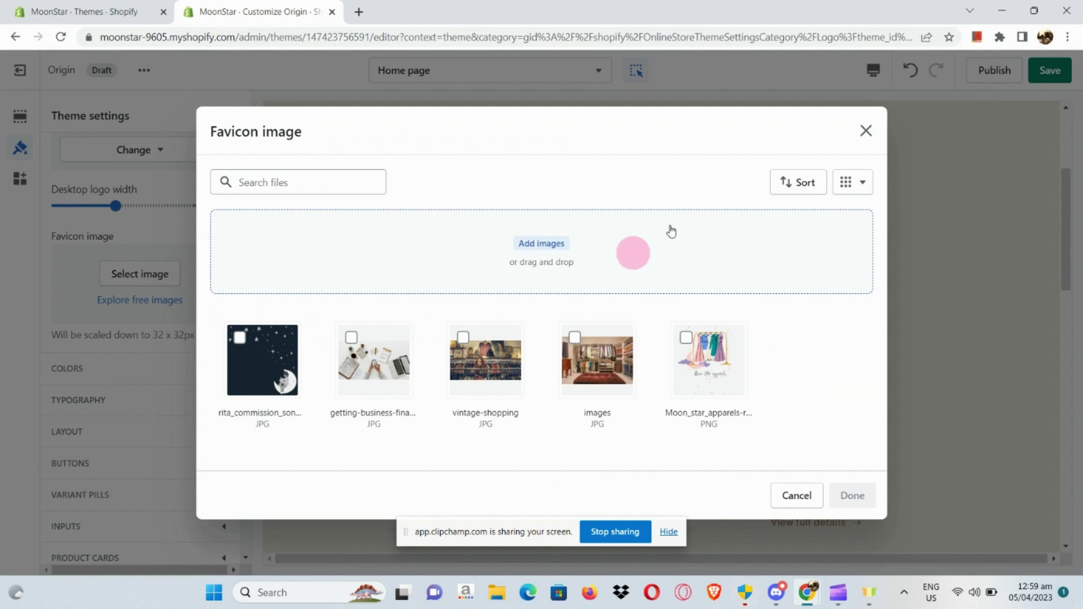
{"action": "left_click", "coordinate": [867, 132]}
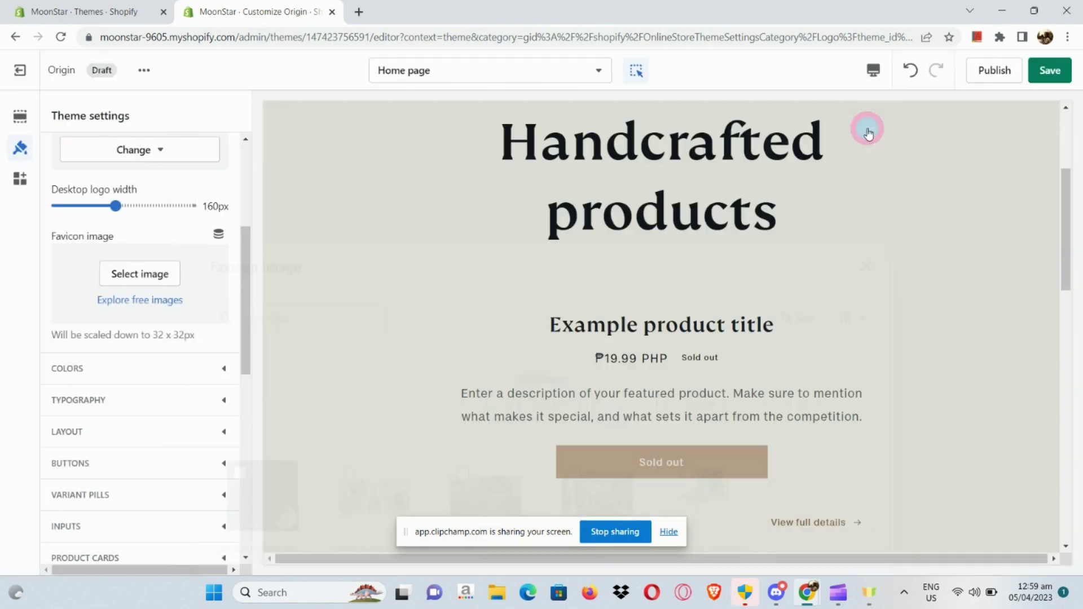
Change the Solid button label colour from light grey to deep red #8C0000
{"action": "left_click", "coordinate": [92, 368]}
{"action": "scroll", "coordinate": [89, 363], "scroll_direction": "up", "scroll_amount": 3}
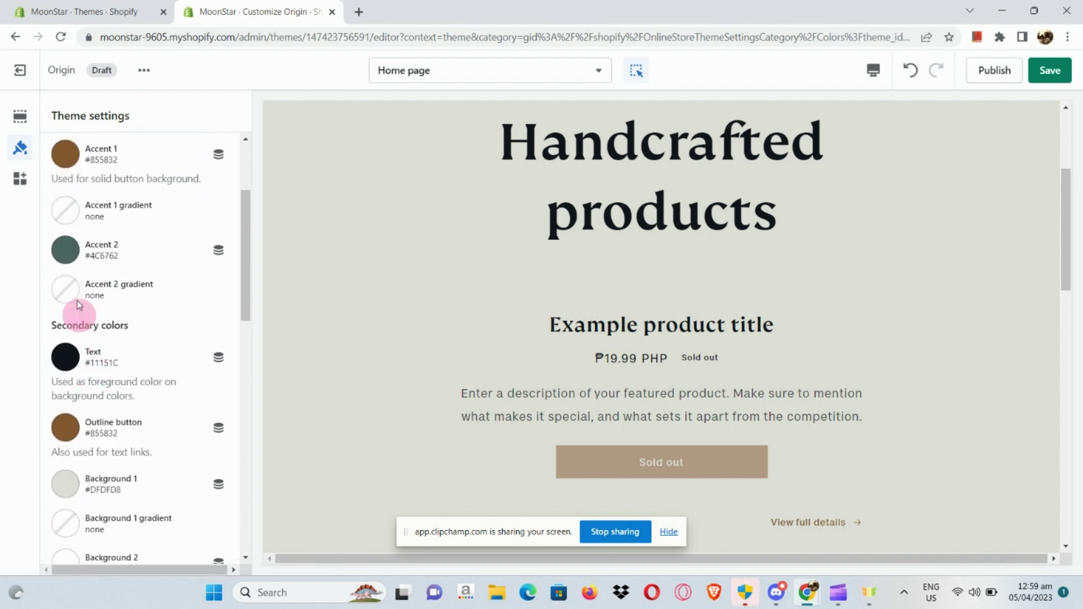
{"action": "scroll", "coordinate": [95, 201], "scroll_direction": "up", "scroll_amount": 3}
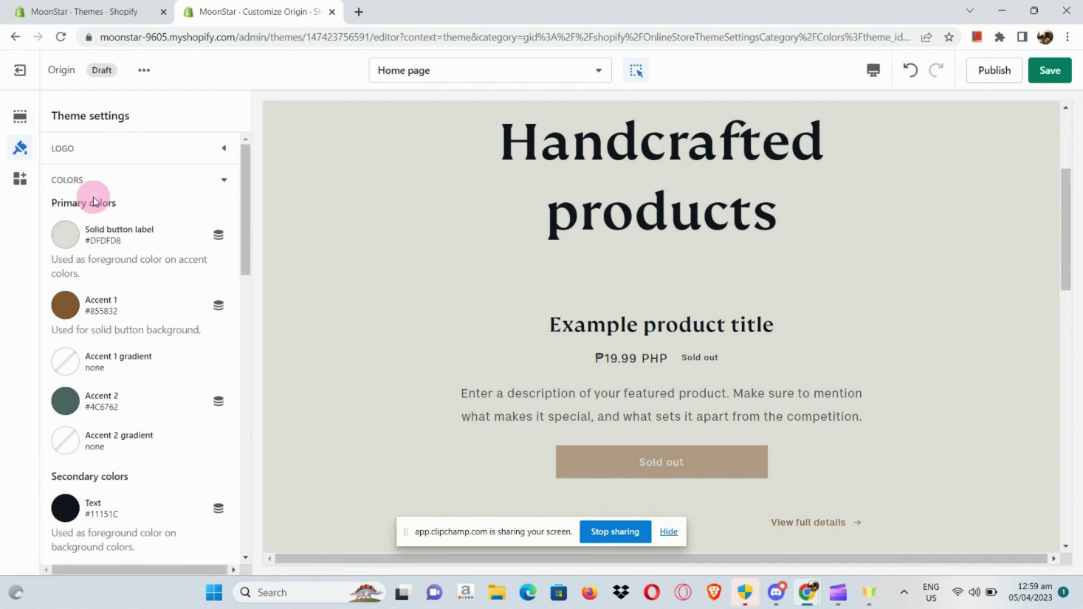
{"action": "left_click", "coordinate": [70, 241]}
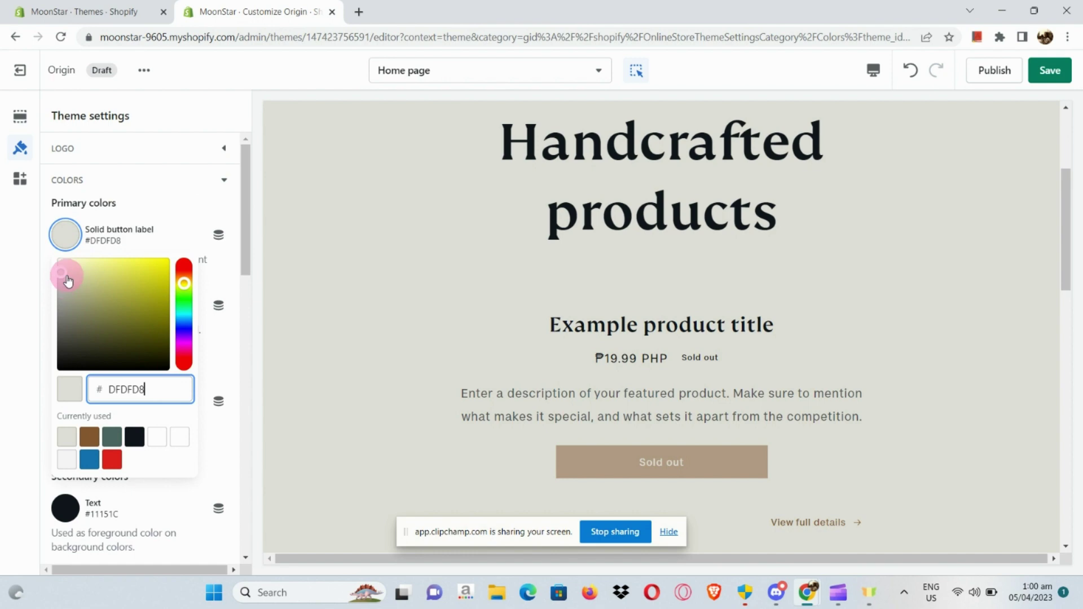
{"action": "mouse_move", "coordinate": [74, 275]}
{"action": "left_mouse_down"}
{"action": "mouse_move", "coordinate": [136, 273]}
{"action": "mouse_move", "coordinate": [150, 282]}
{"action": "mouse_move", "coordinate": [144, 307]}
{"action": "mouse_move", "coordinate": [142, 290]}
{"action": "mouse_move", "coordinate": [184, 278]}
{"action": "mouse_move", "coordinate": [184, 345]}
{"action": "mouse_move", "coordinate": [190, 244]}
{"action": "left_mouse_up"}
{"action": "left_click", "coordinate": [184, 271]}
{"action": "left_click", "coordinate": [188, 249]}
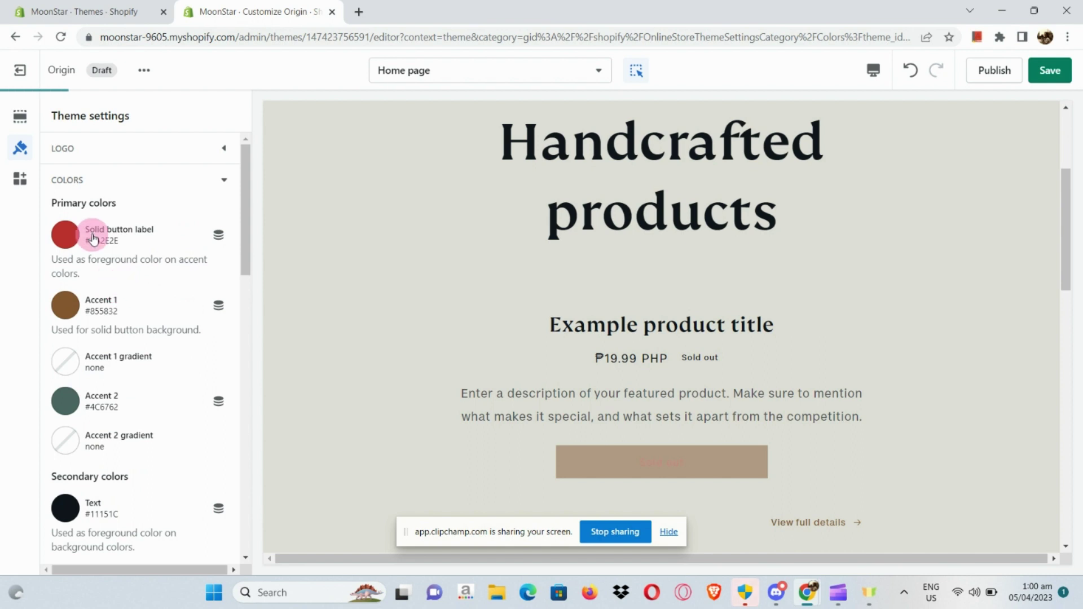
{"action": "left_click", "coordinate": [68, 236]}
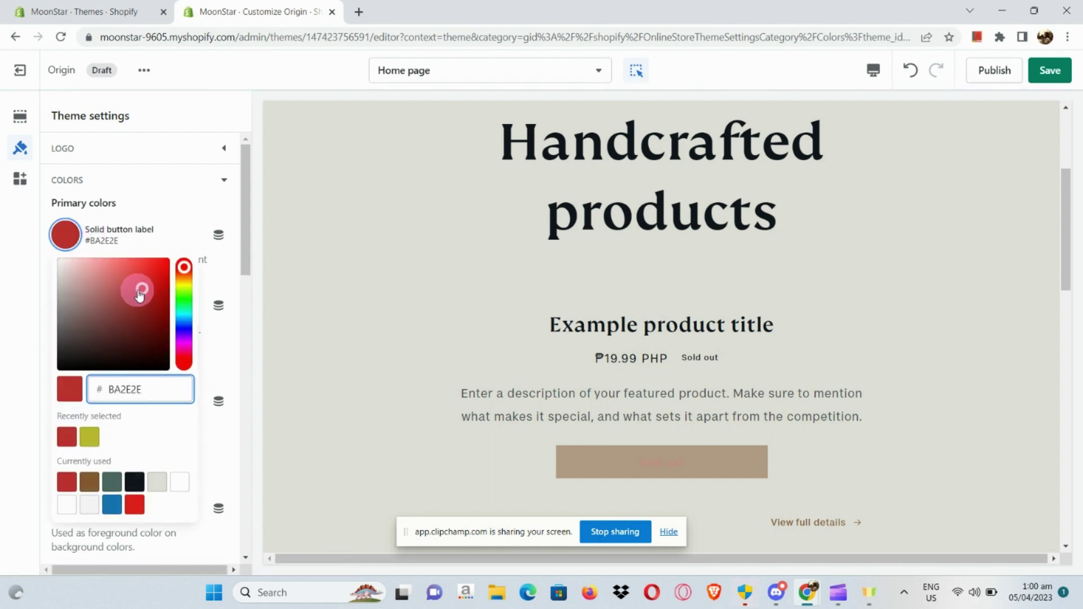
{"action": "left_click_drag", "start_coordinate": [141, 288], "coordinate": [194, 333]}
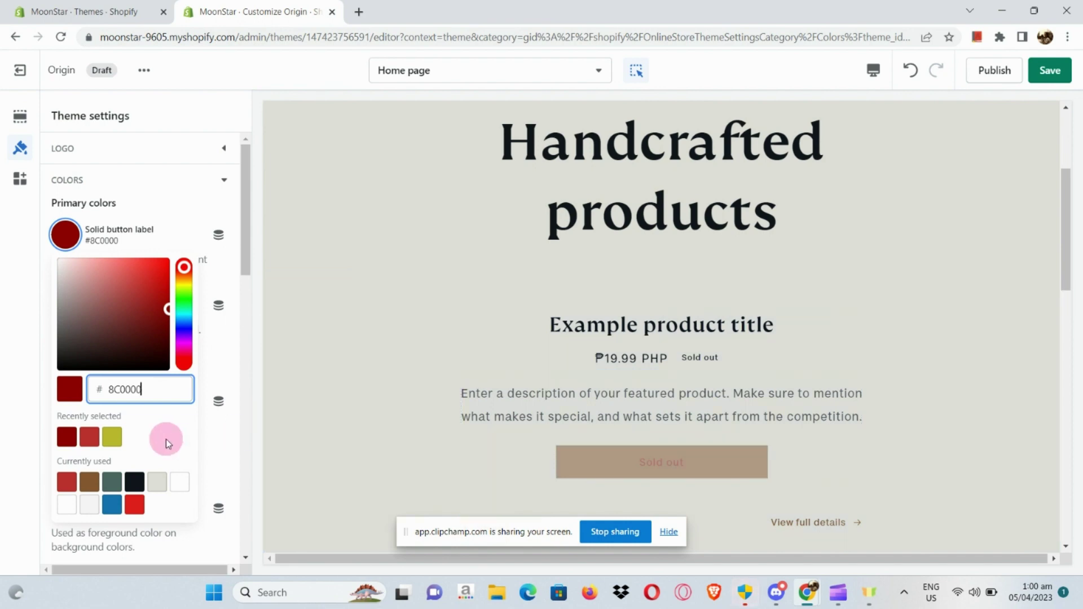
{"action": "left_click", "coordinate": [171, 217]}
{"action": "left_click", "coordinate": [63, 305]}
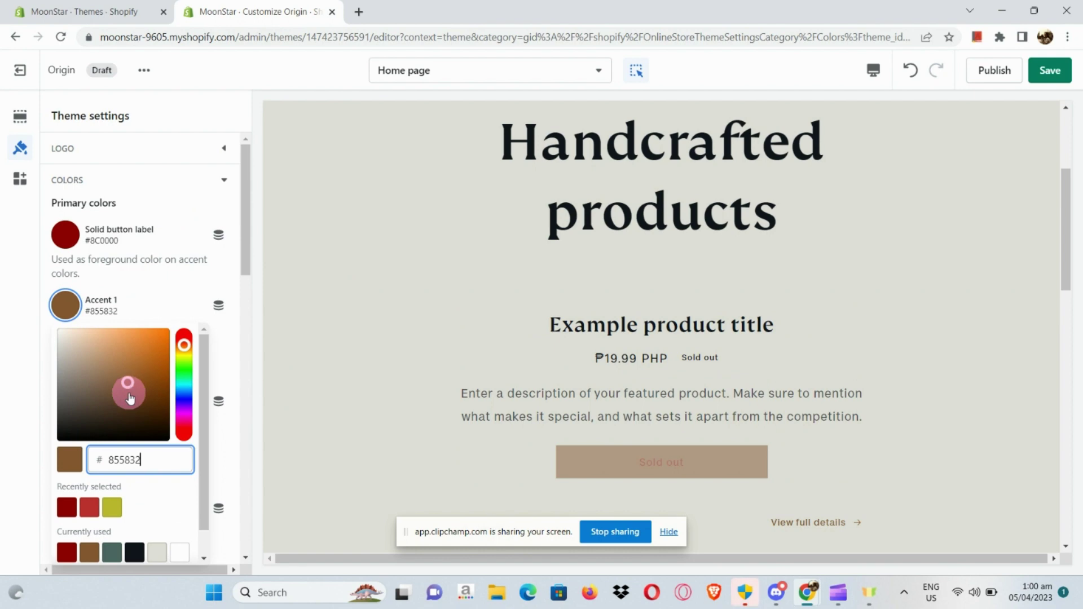
Lighten the Accent 1 colour to tan #CF9D73
{"action": "left_click", "coordinate": [136, 360]}
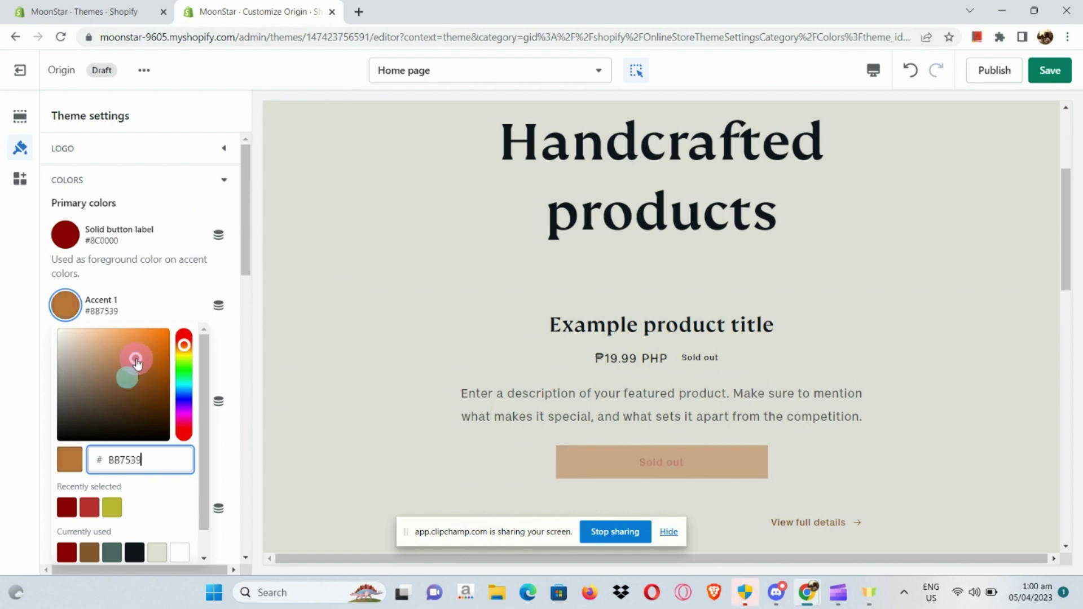
{"action": "mouse_move", "coordinate": [131, 361]}
{"action": "left_mouse_down"}
{"action": "mouse_move", "coordinate": [120, 353]}
{"action": "mouse_move", "coordinate": [139, 373]}
{"action": "mouse_move", "coordinate": [109, 354]}
{"action": "left_mouse_up"}
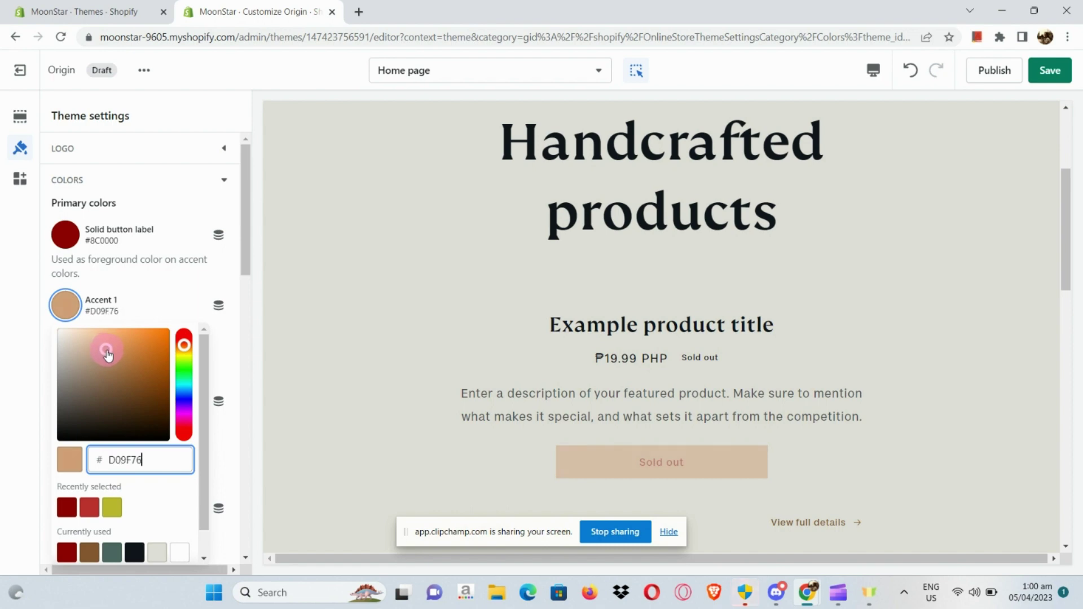
{"action": "left_click", "coordinate": [161, 305]}
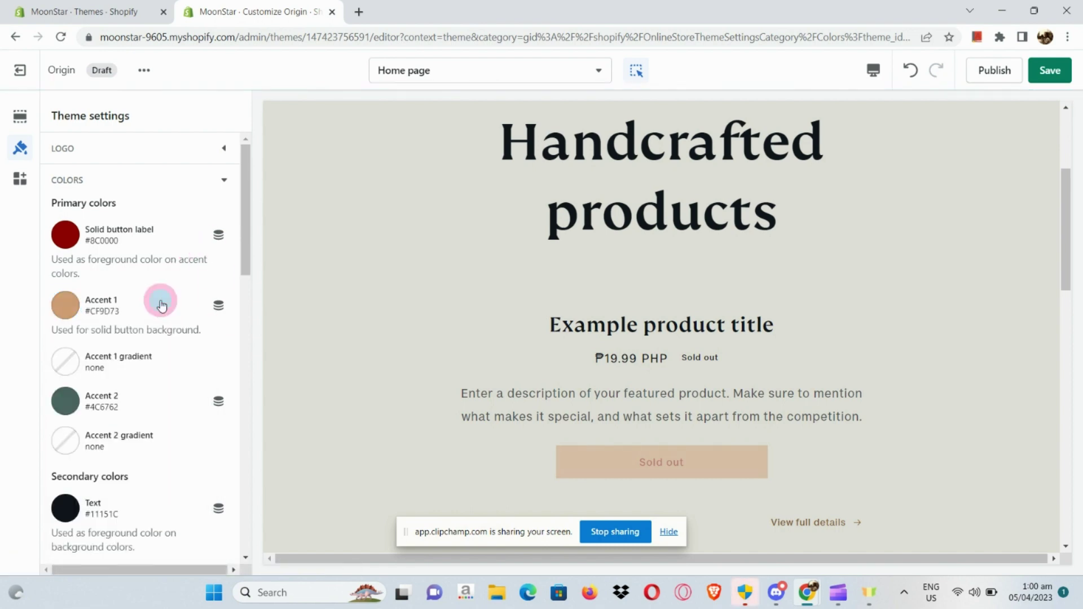
{"action": "scroll", "coordinate": [114, 440], "scroll_direction": "down", "scroll_amount": 5}
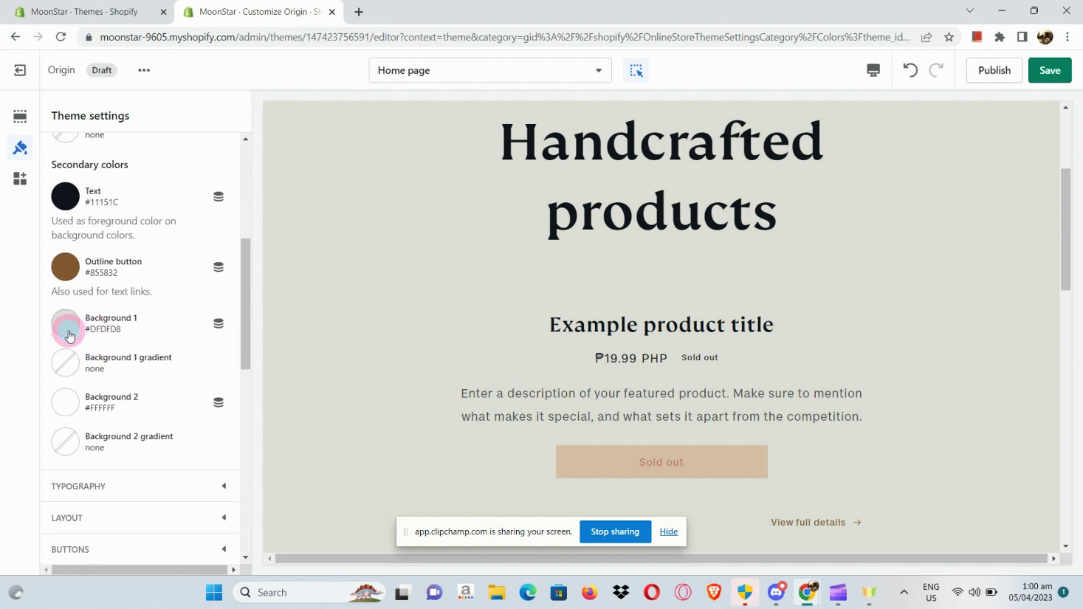
Try several Background 1 swatches and settle on dark red #8C0000
{"action": "left_click", "coordinate": [67, 333]}
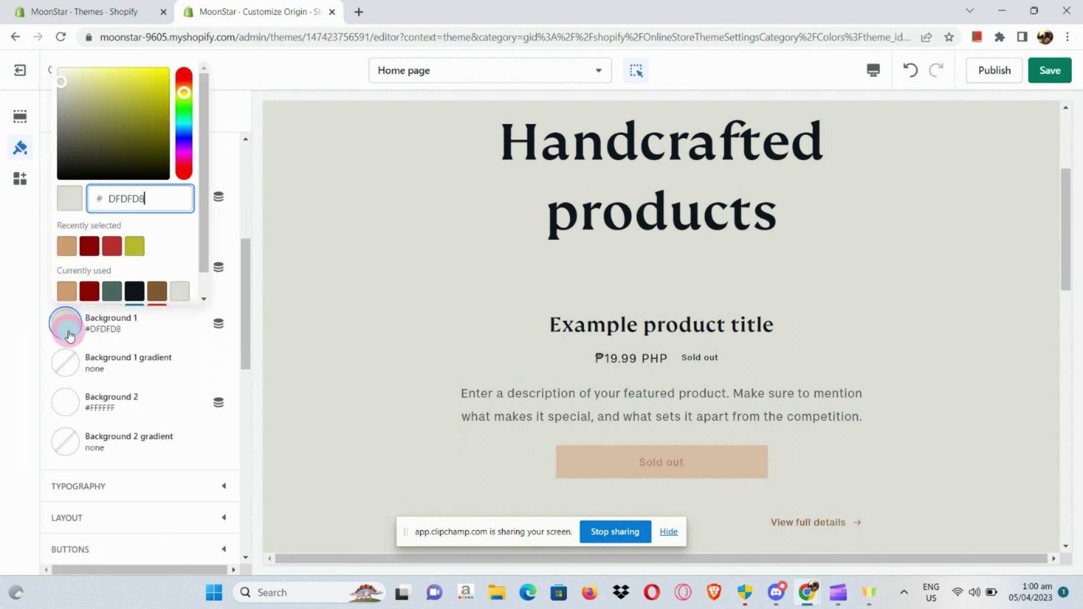
{"action": "left_click", "coordinate": [133, 247]}
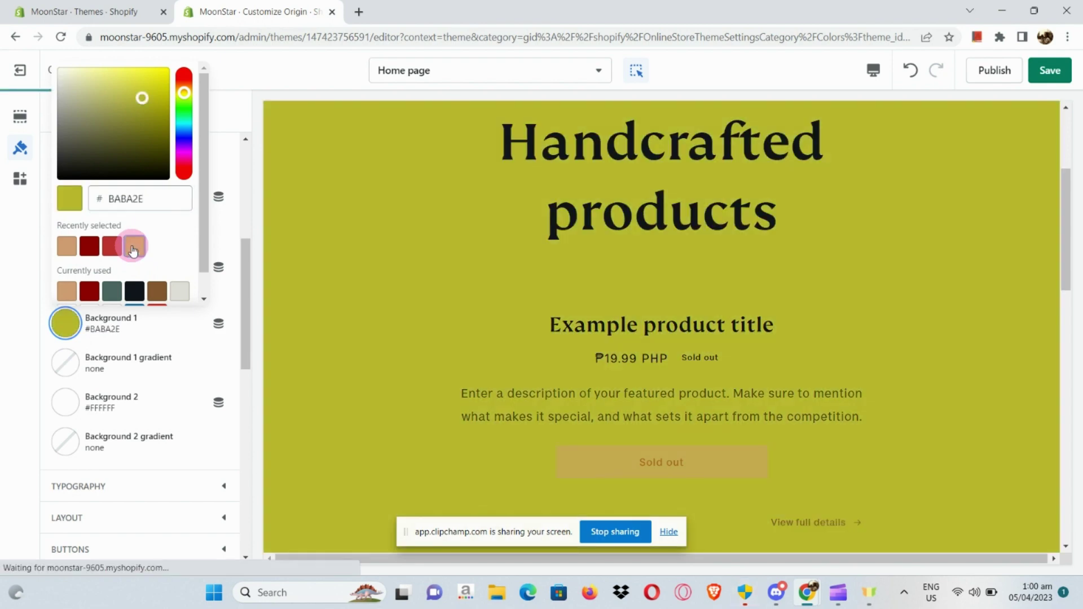
{"action": "left_click", "coordinate": [114, 291]}
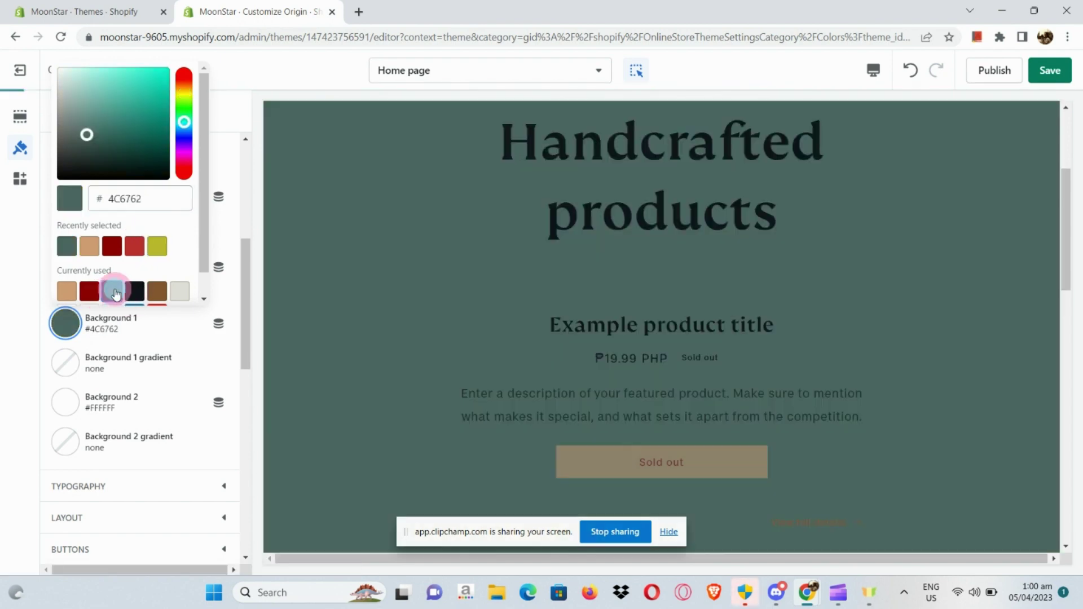
{"action": "left_click", "coordinate": [157, 291]}
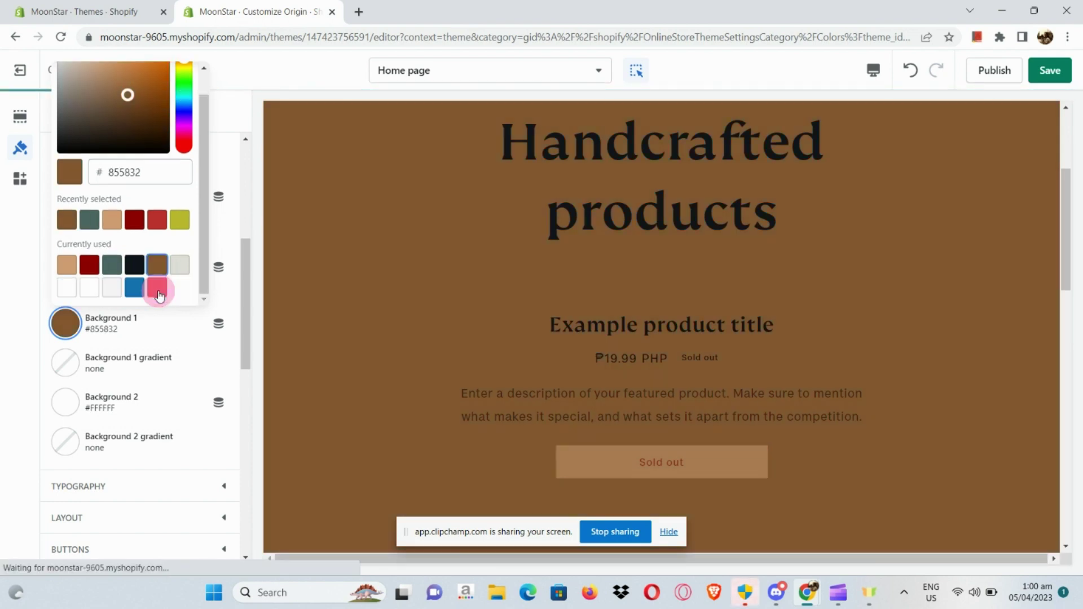
{"action": "left_click", "coordinate": [181, 271]}
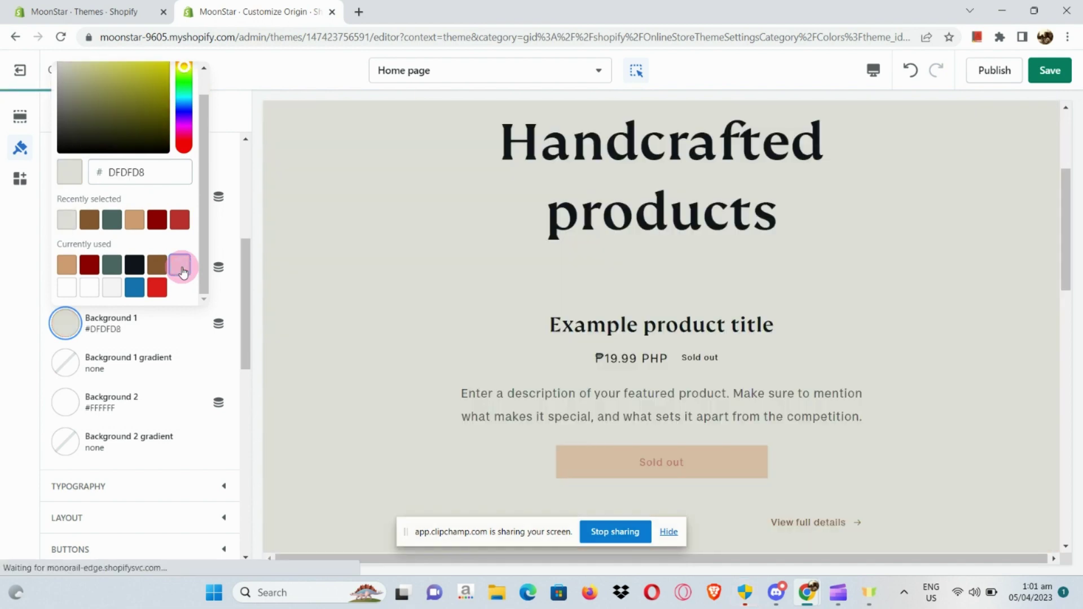
{"action": "left_click", "coordinate": [112, 219]}
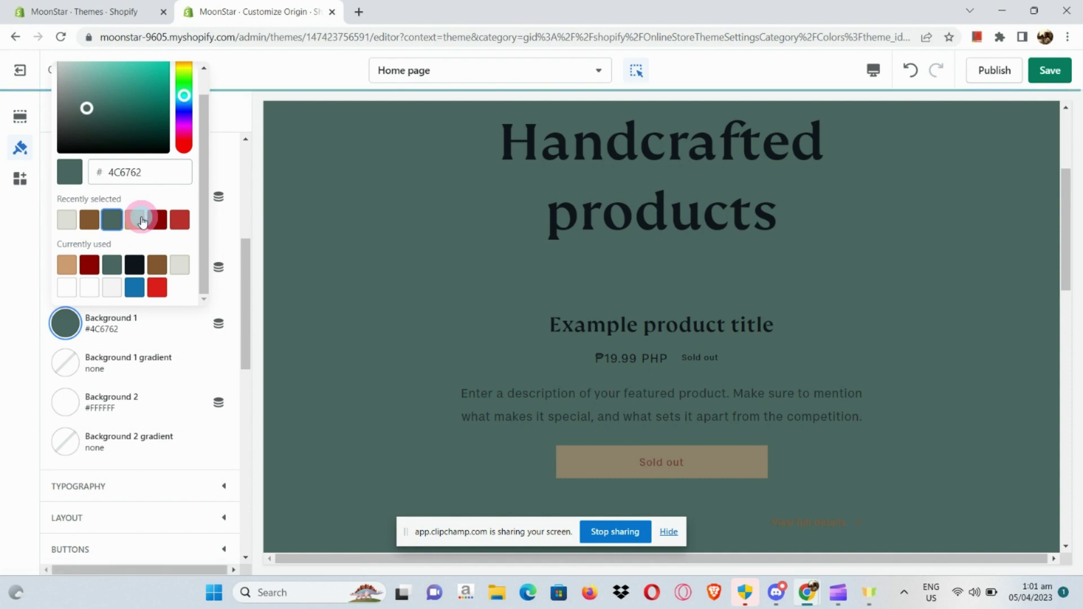
{"action": "left_click", "coordinate": [141, 221]}
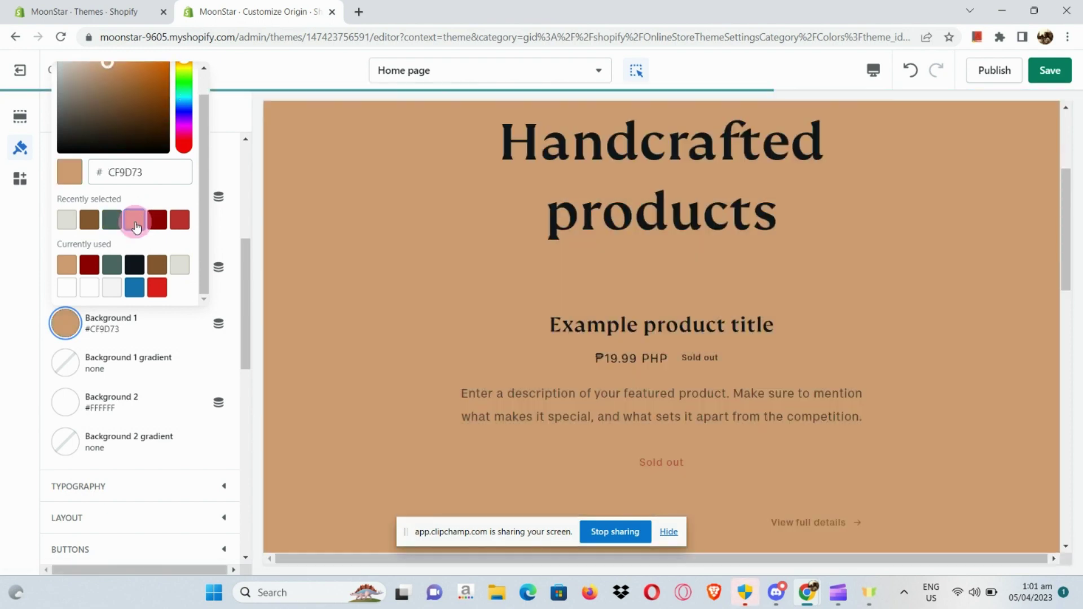
{"action": "left_click", "coordinate": [91, 265]}
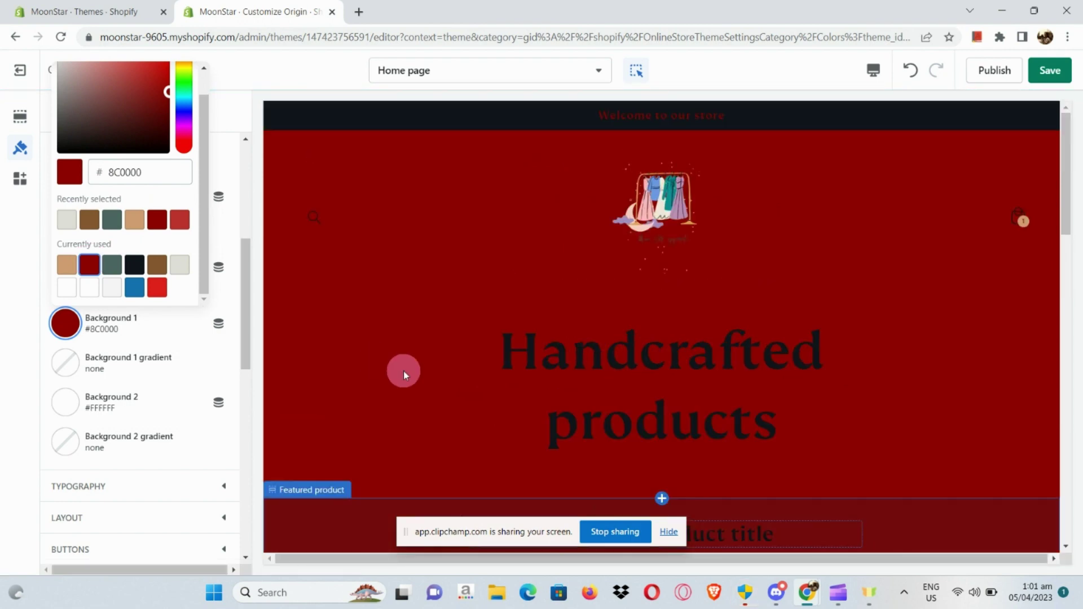
{"action": "scroll", "coordinate": [404, 371], "scroll_direction": "down", "scroll_amount": 1}
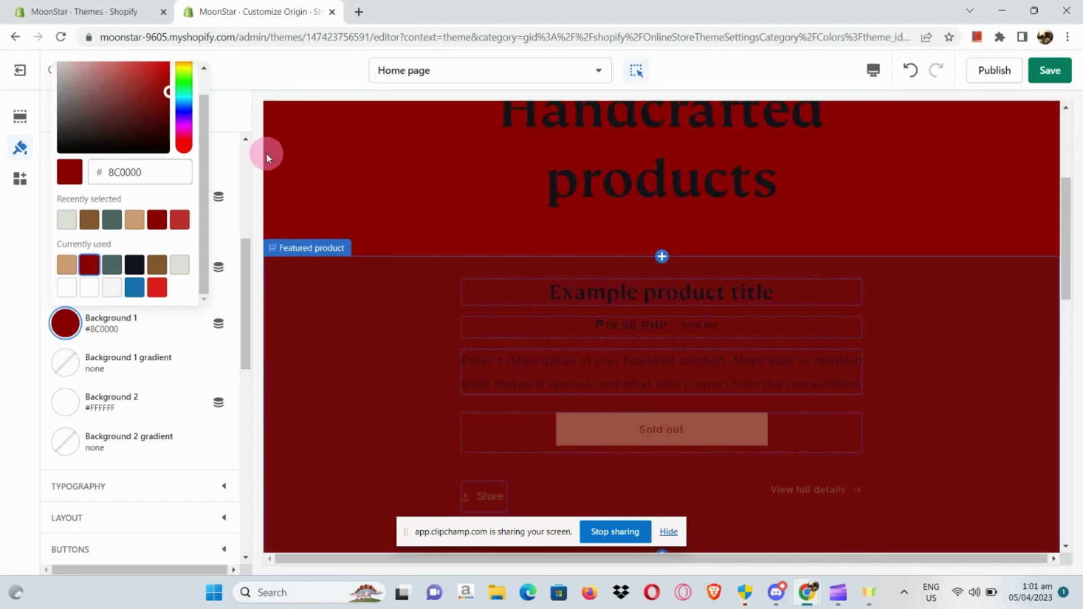
{"action": "left_click", "coordinate": [226, 226]}
{"action": "scroll", "coordinate": [205, 367], "scroll_direction": "down", "scroll_amount": 3}
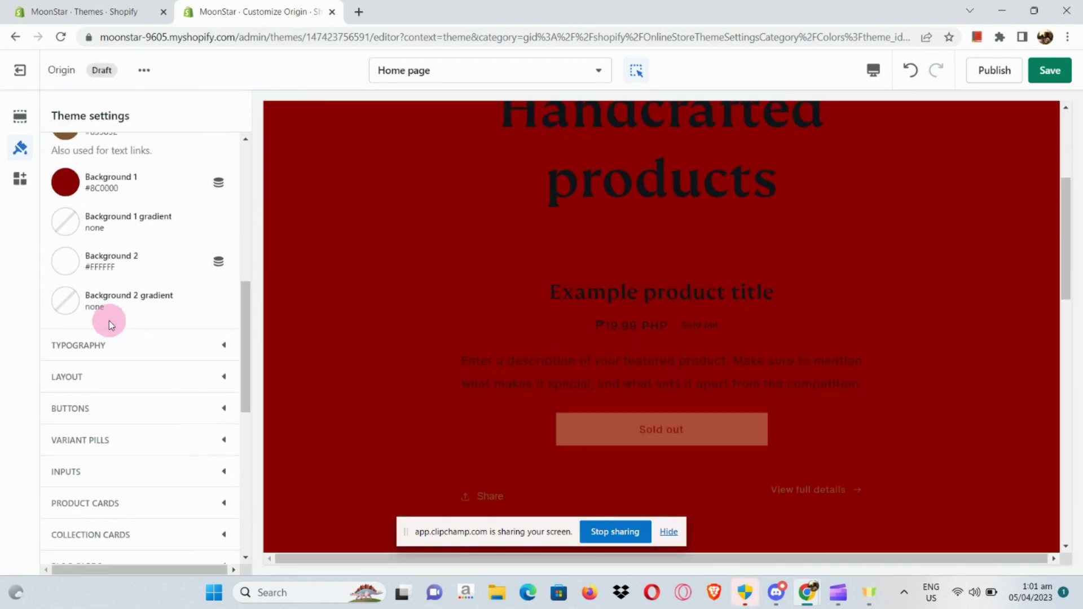
{"action": "left_click", "coordinate": [109, 355]}
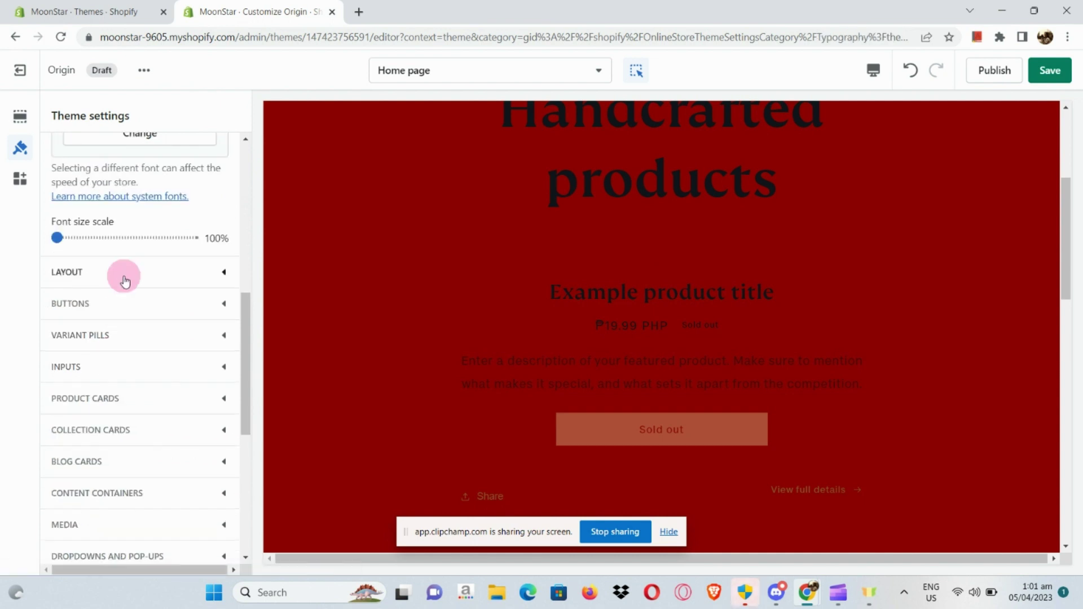
Adjust the editor zoom and bring up the Headings font list
{"action": "scroll", "coordinate": [123, 280], "scroll_direction": "up", "scroll_amount": 2}
{"action": "scroll", "coordinate": [125, 279], "scroll_direction": "up", "scroll_amount": 2}
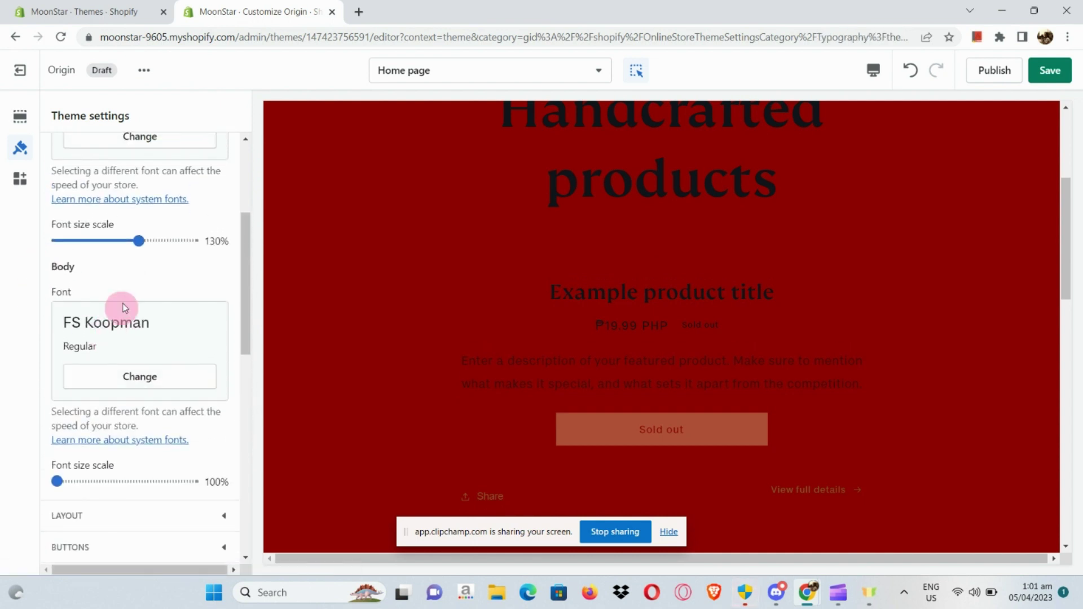
{"action": "scroll", "coordinate": [72, 349], "scroll_direction": "up", "scroll_amount": 4}
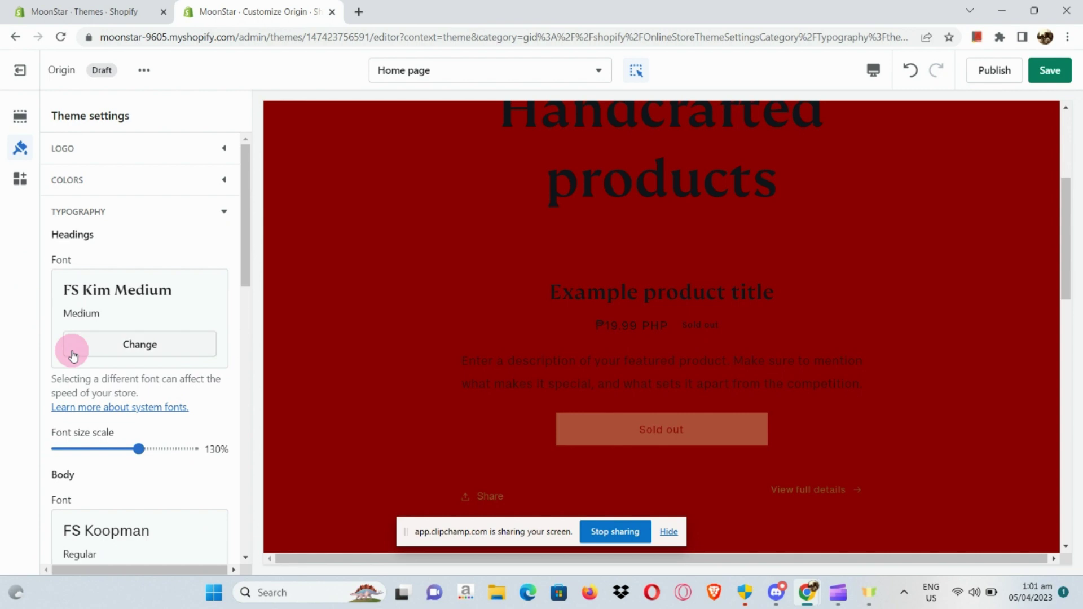
{"action": "key", "text": "ctrl+plus"}
{"action": "key", "text": "ctrl+plus"}
{"action": "key", "text": "ctrl+plus"}
{"action": "key", "text": "ctrl+plus"}
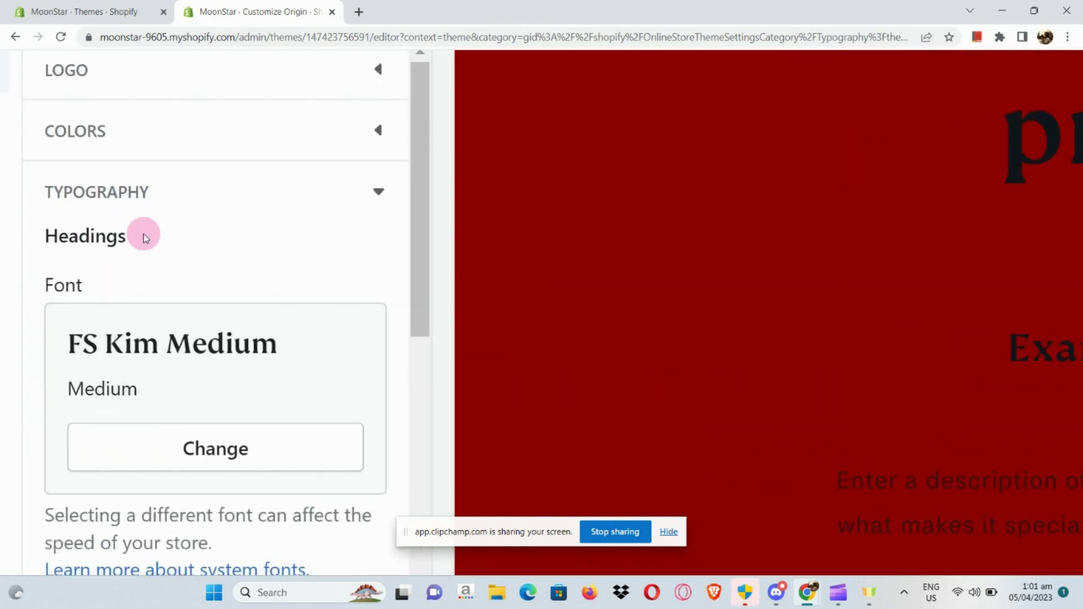
{"action": "key", "text": "ctrl+minus"}
{"action": "key", "text": "ctrl+0"}
{"action": "key", "text": "ctrl+plus"}
{"action": "key", "text": "ctrl+plus"}
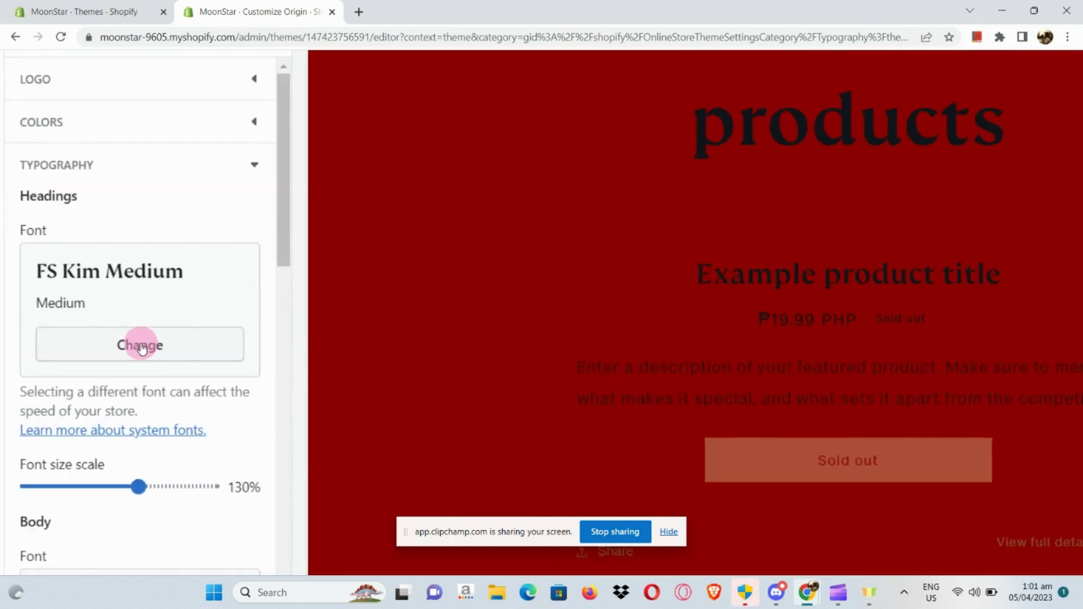
{"action": "left_click", "coordinate": [140, 345]}
{"action": "key", "text": "ctrl+0"}
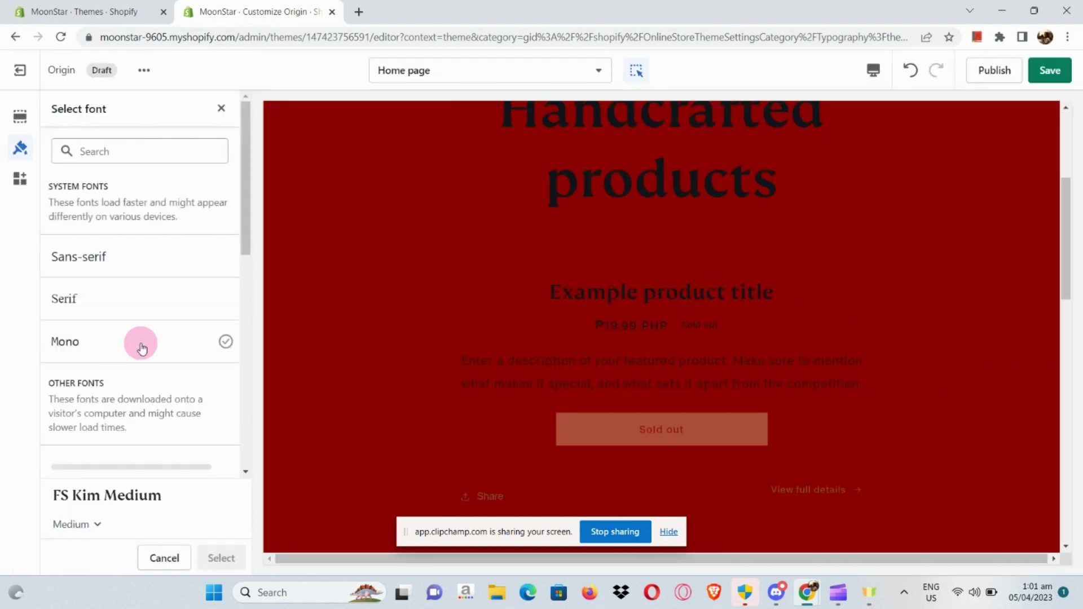
Choose Anonymous Pro and apply it as the Headings font
{"action": "scroll", "coordinate": [145, 350], "scroll_direction": "down", "scroll_amount": 6}
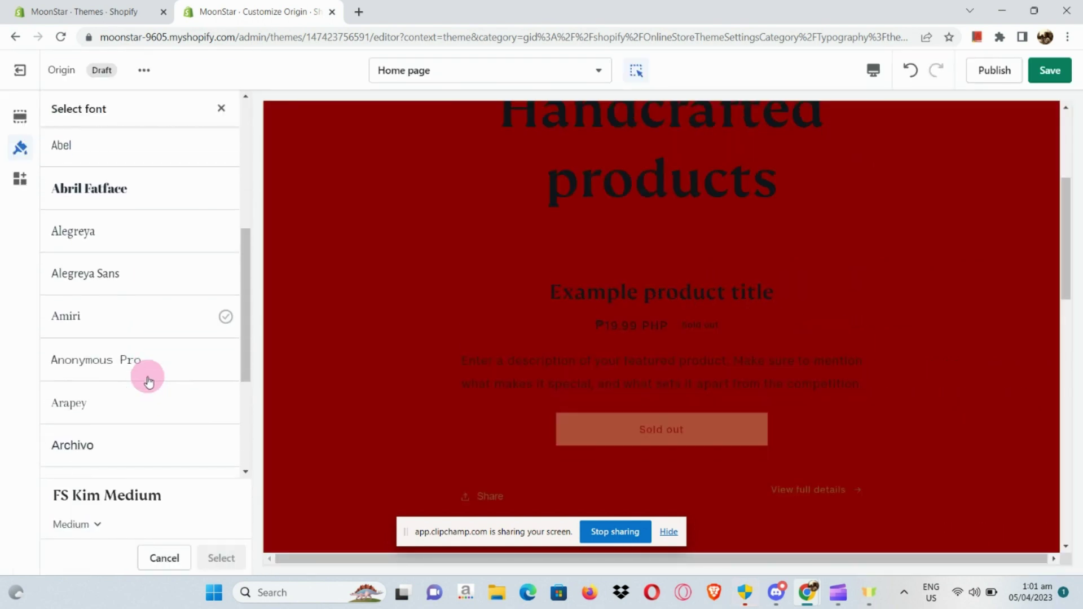
{"action": "scroll", "coordinate": [148, 381], "scroll_direction": "down", "scroll_amount": 1}
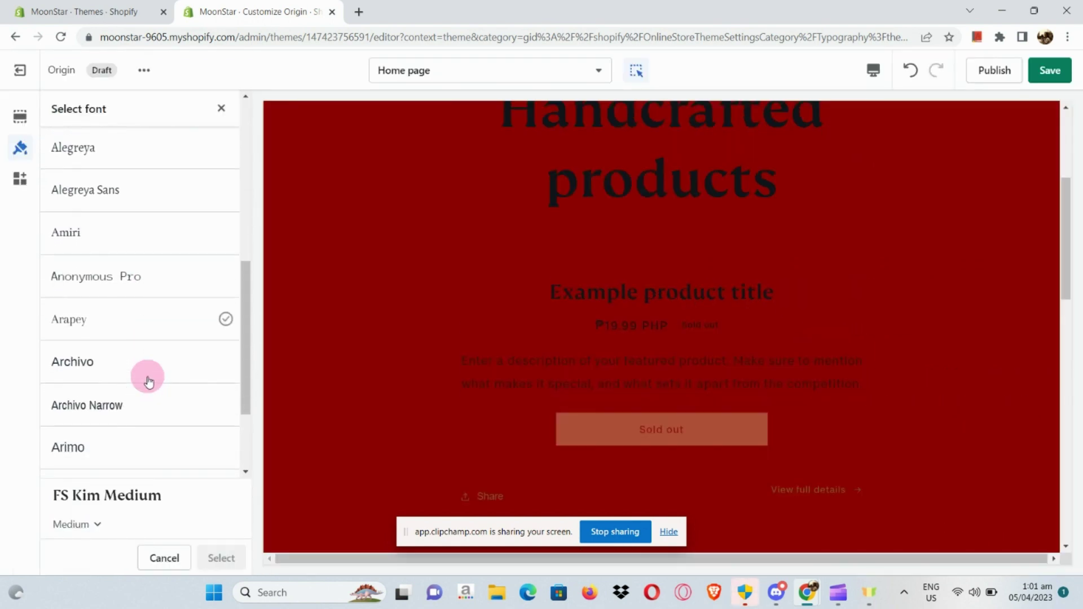
{"action": "left_click", "coordinate": [155, 282]}
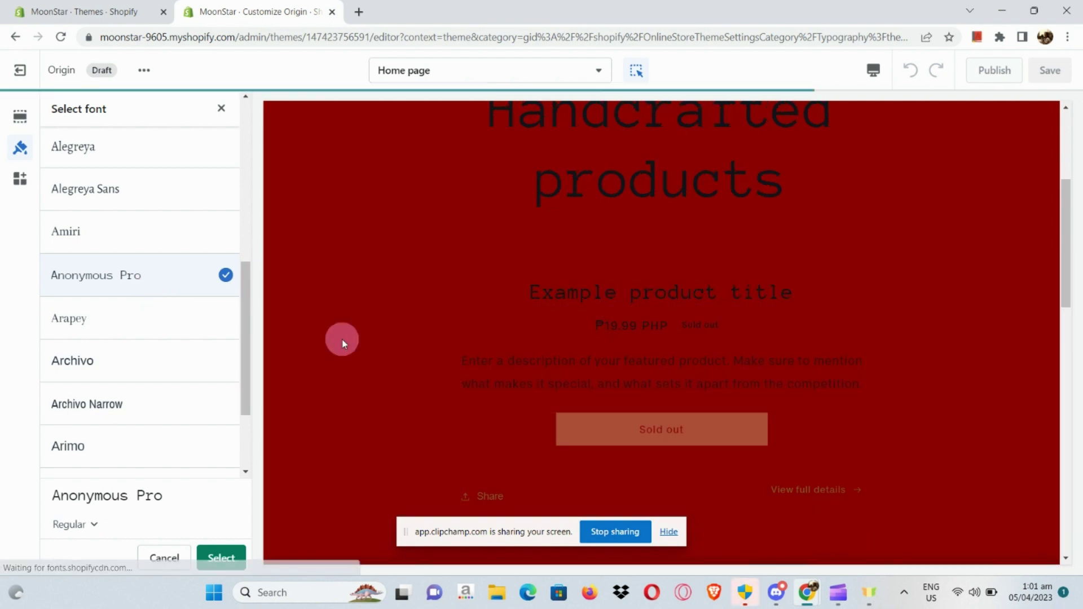
{"action": "scroll", "coordinate": [489, 226], "scroll_direction": "up", "scroll_amount": 2}
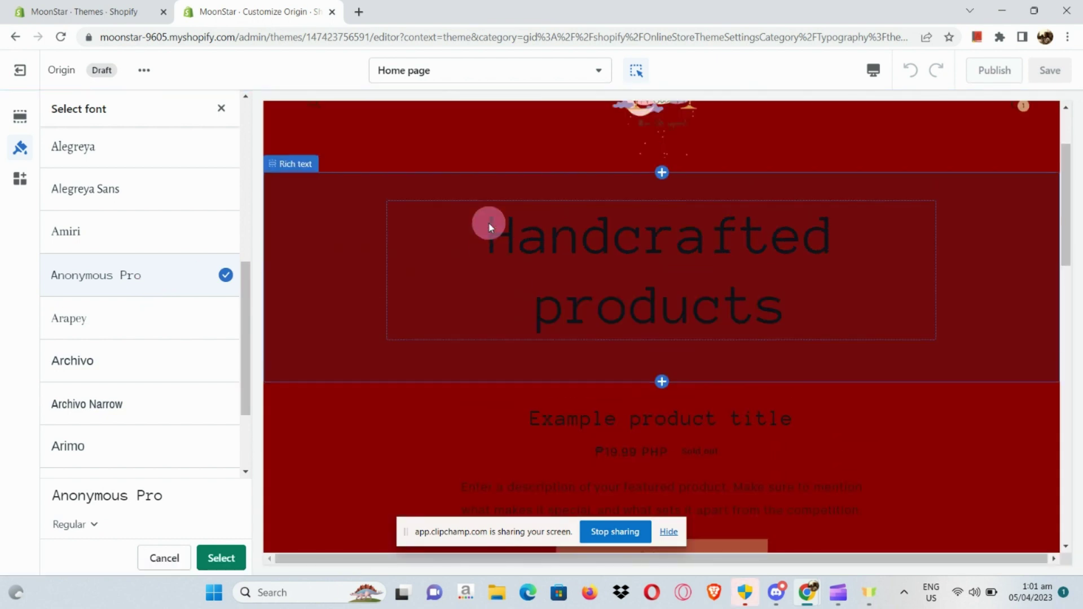
{"action": "scroll", "coordinate": [489, 226], "scroll_direction": "up", "scroll_amount": 3}
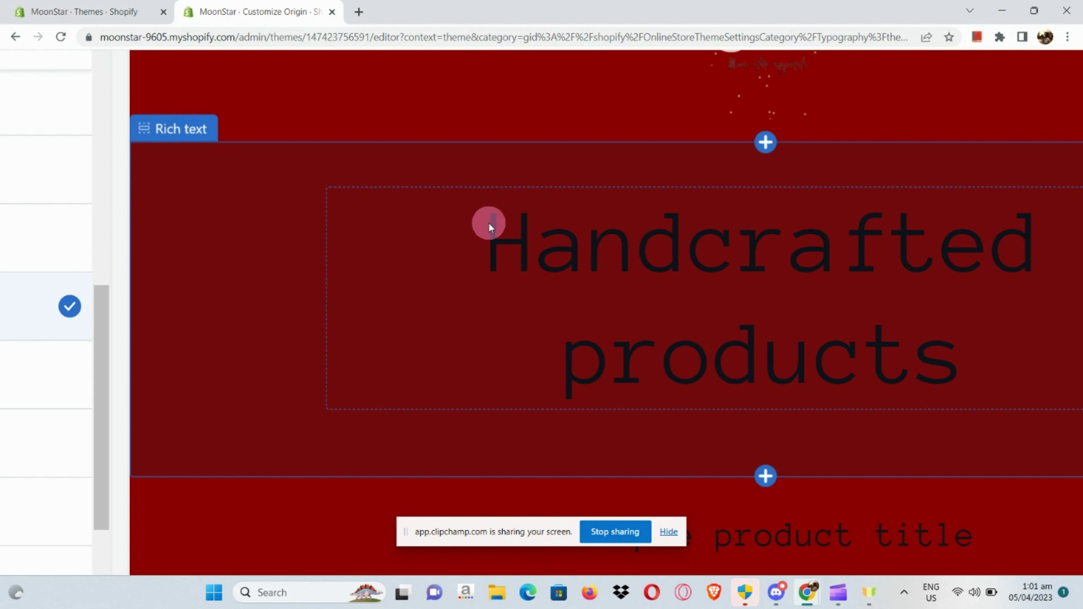
{"action": "scroll", "coordinate": [489, 225], "scroll_direction": "down", "scroll_amount": 3}
{"action": "scroll", "coordinate": [84, 435], "scroll_direction": "down", "scroll_amount": 3}
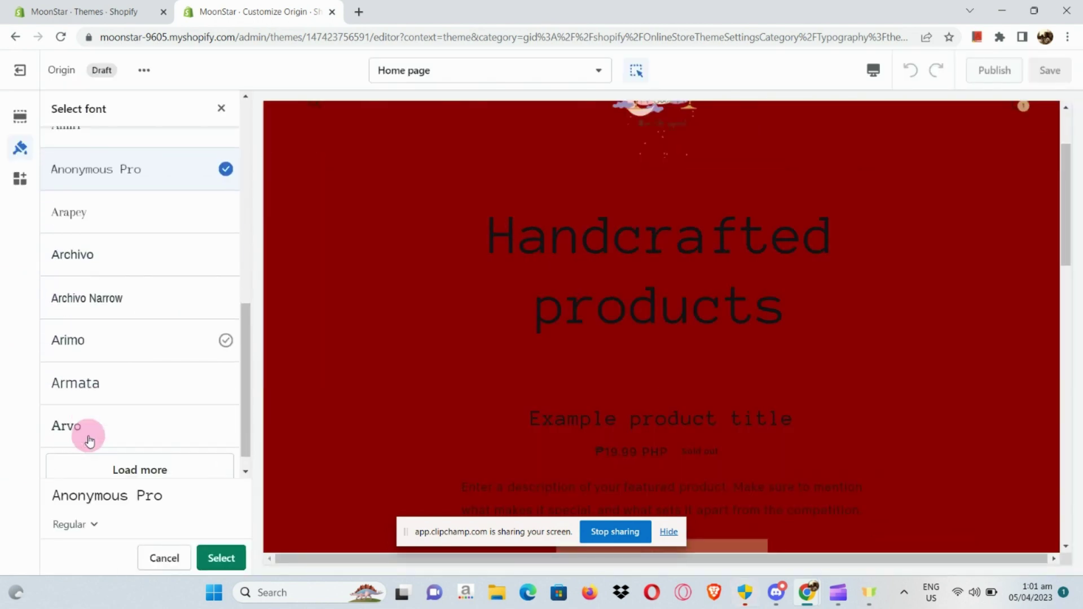
{"action": "scroll", "coordinate": [144, 425], "scroll_direction": "up", "scroll_amount": 3}
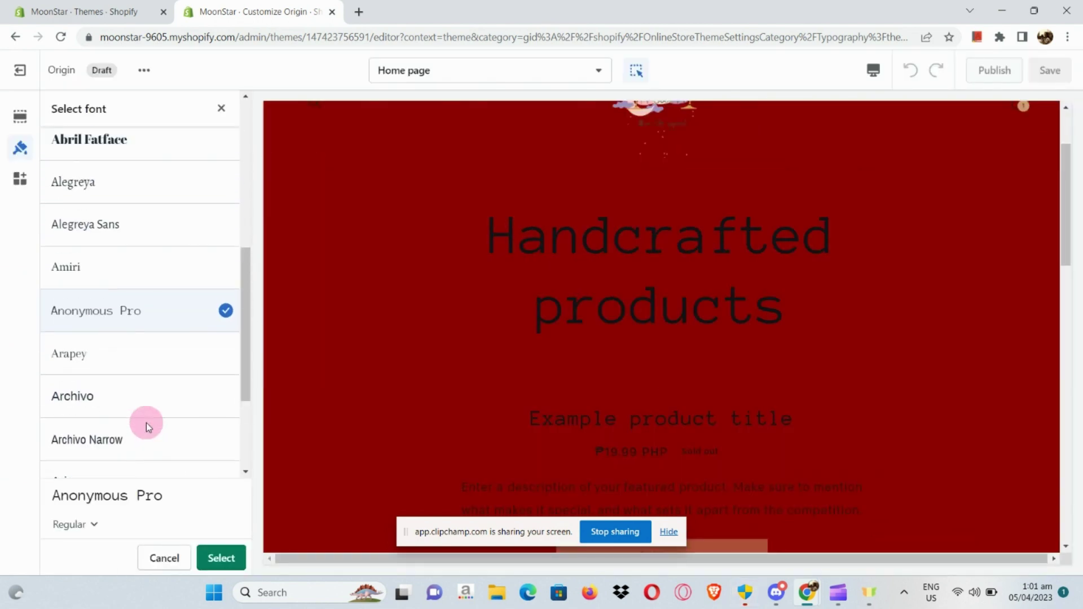
{"action": "left_click", "coordinate": [224, 558]}
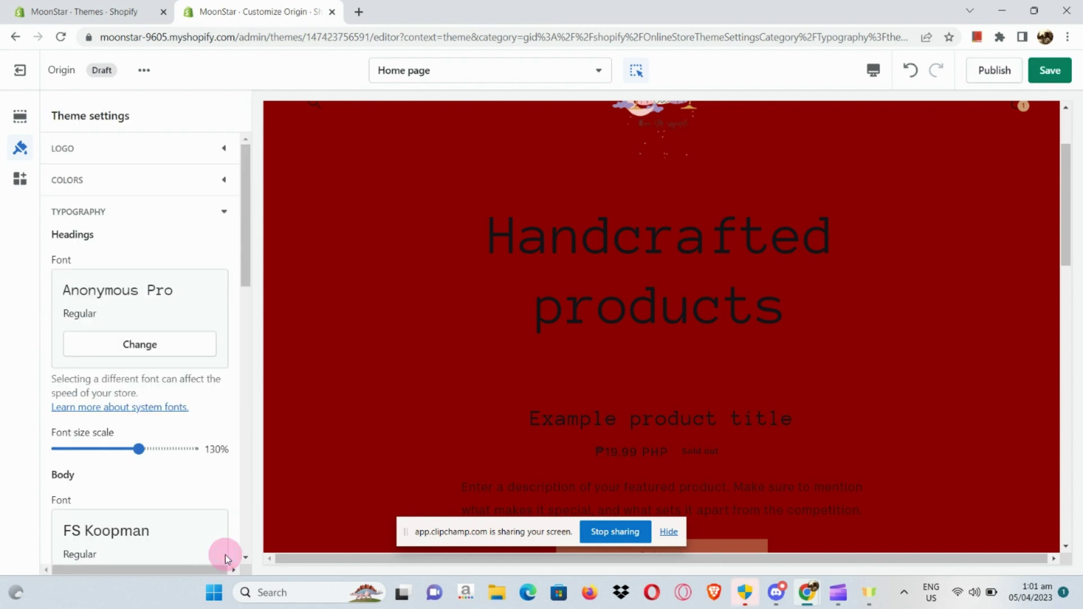
Replace the FS Koopman body font with Amiri after trying Abril Fatface and Alegreya
{"action": "scroll", "coordinate": [194, 390], "scroll_direction": "down", "scroll_amount": 3}
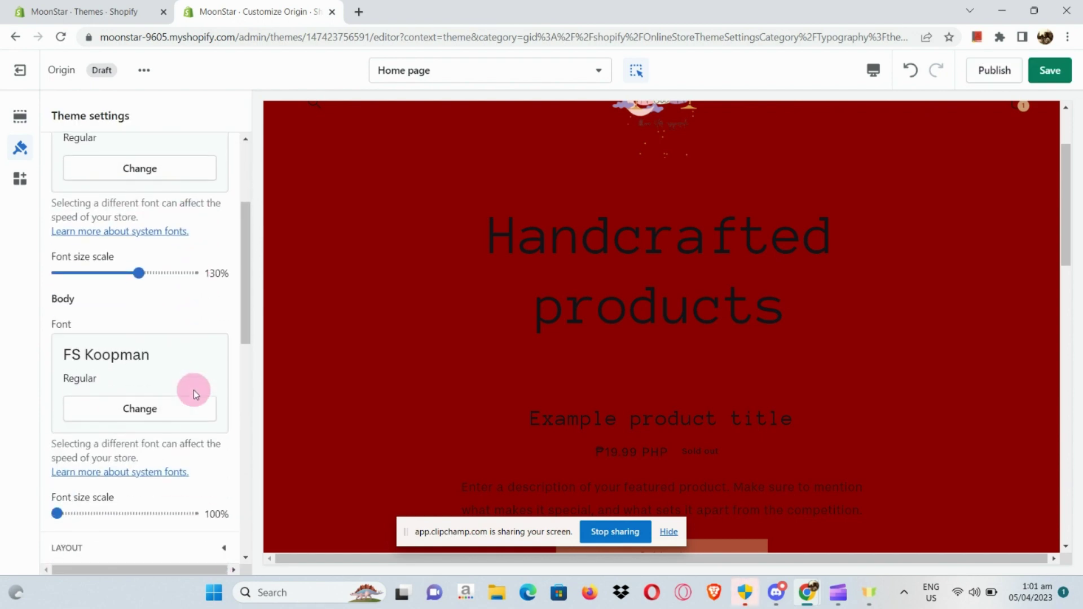
{"action": "scroll", "coordinate": [194, 390], "scroll_direction": "down", "scroll_amount": 2}
{"action": "scroll", "coordinate": [169, 319], "scroll_direction": "up", "scroll_amount": 3}
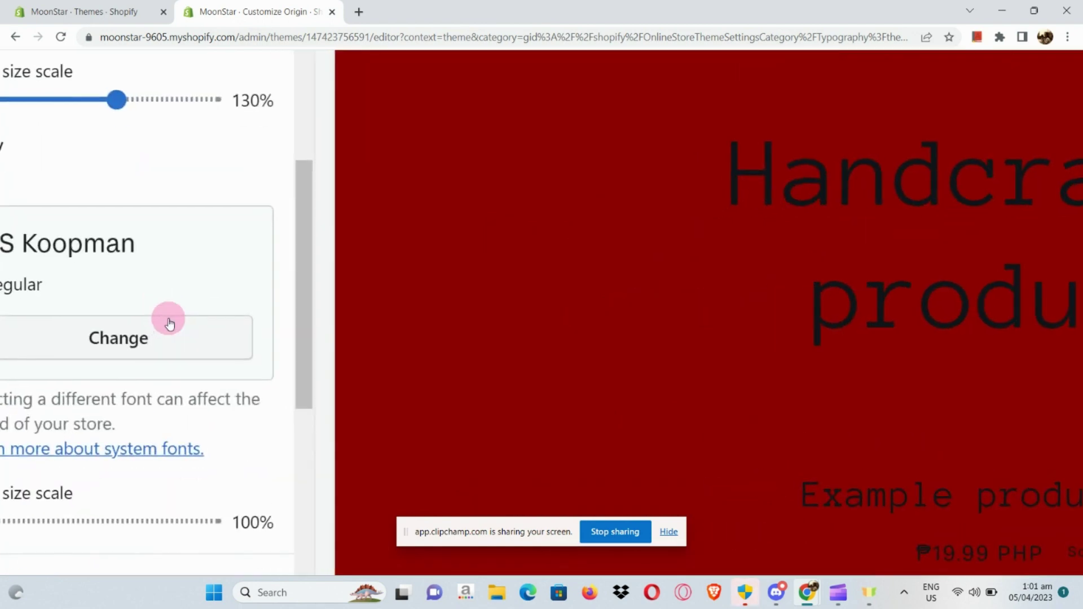
{"action": "scroll", "coordinate": [169, 323], "scroll_direction": "left", "scroll_amount": 3}
{"action": "left_click", "coordinate": [184, 341]}
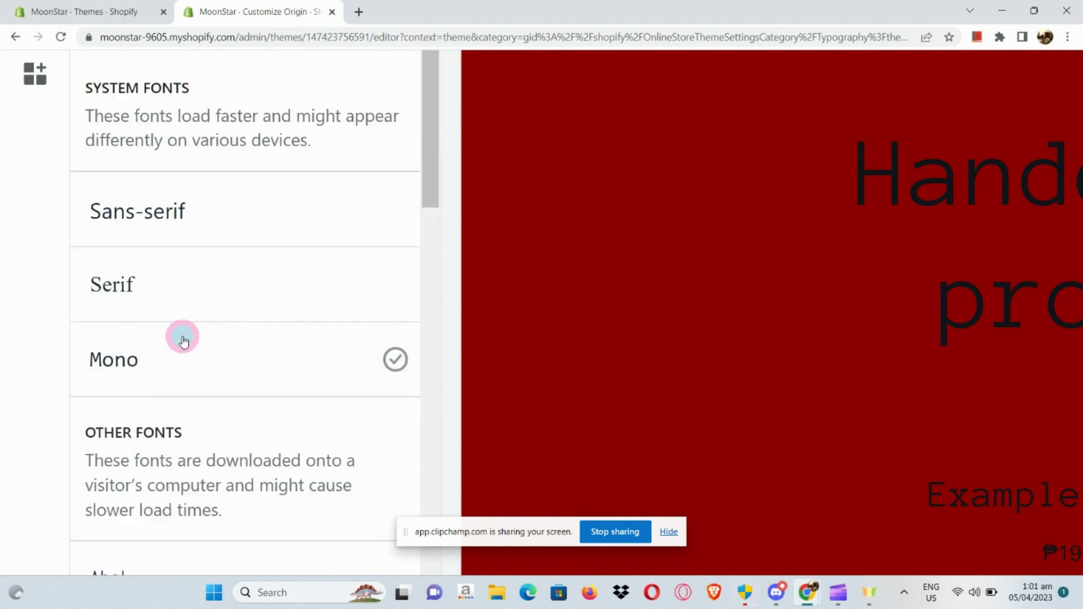
{"action": "scroll", "coordinate": [183, 341], "scroll_direction": "down", "scroll_amount": 3}
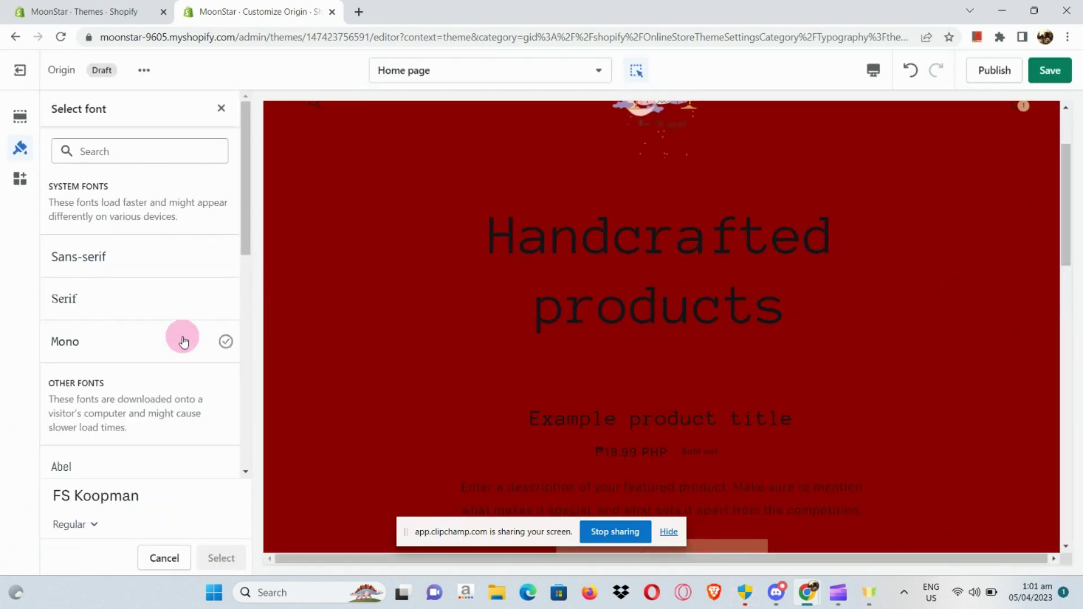
{"action": "scroll", "coordinate": [130, 399], "scroll_direction": "down", "scroll_amount": 2}
{"action": "left_click", "coordinate": [132, 405]}
{"action": "scroll", "coordinate": [132, 405], "scroll_direction": "down", "scroll_amount": 1}
{"action": "left_click", "coordinate": [132, 405]}
{"action": "scroll", "coordinate": [132, 404], "scroll_direction": "down", "scroll_amount": 1}
{"action": "left_click", "coordinate": [132, 405]}
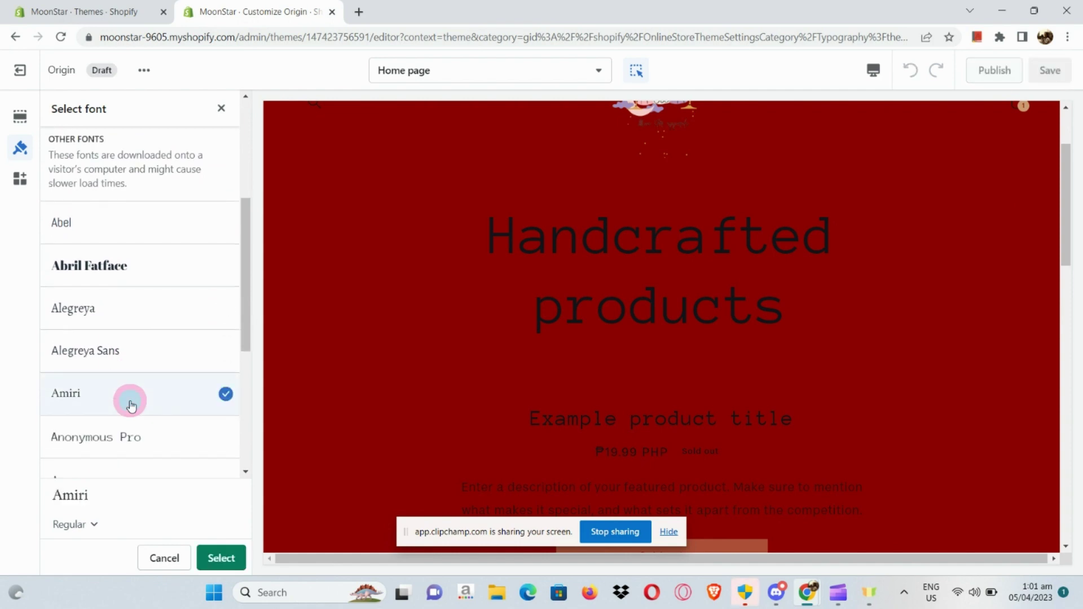
{"action": "left_click", "coordinate": [219, 556]}
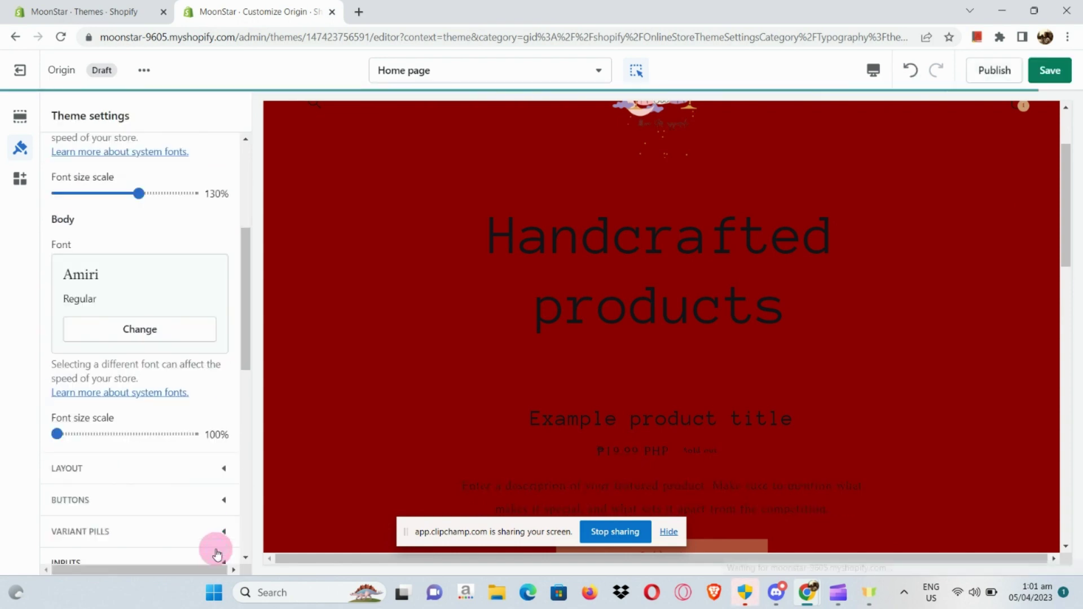
Expand the Layout settings showing 40px horizontal and vertical spacing
{"action": "scroll", "coordinate": [166, 441], "scroll_direction": "down", "scroll_amount": 2}
{"action": "scroll", "coordinate": [165, 441], "scroll_direction": "down", "scroll_amount": 4}
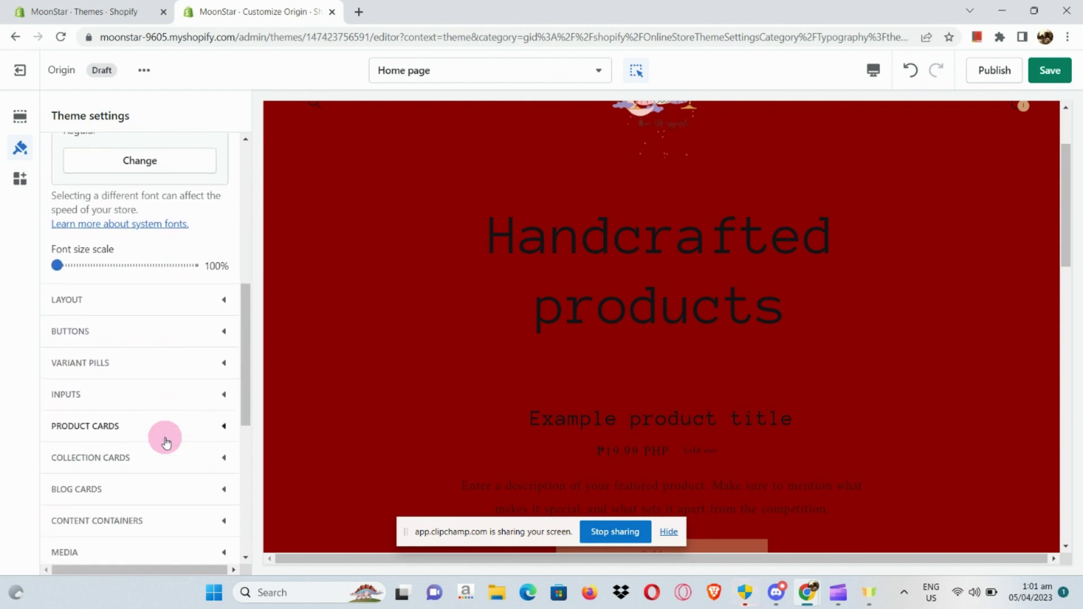
{"action": "scroll", "coordinate": [165, 442], "scroll_direction": "up", "scroll_amount": 2}
{"action": "scroll", "coordinate": [166, 441], "scroll_direction": "up", "scroll_amount": 3}
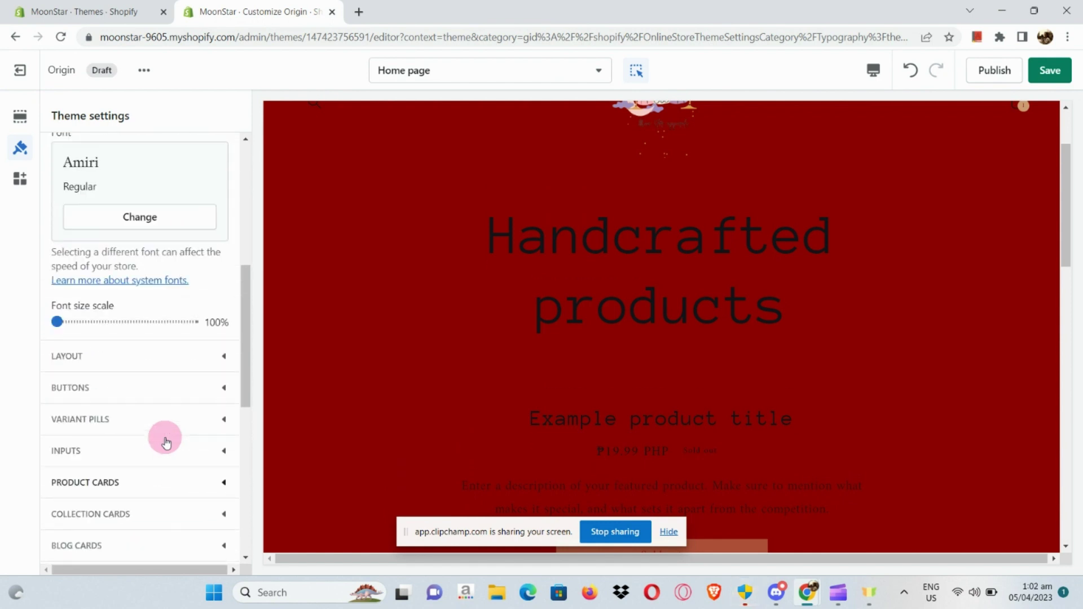
{"action": "left_click", "coordinate": [166, 442]}
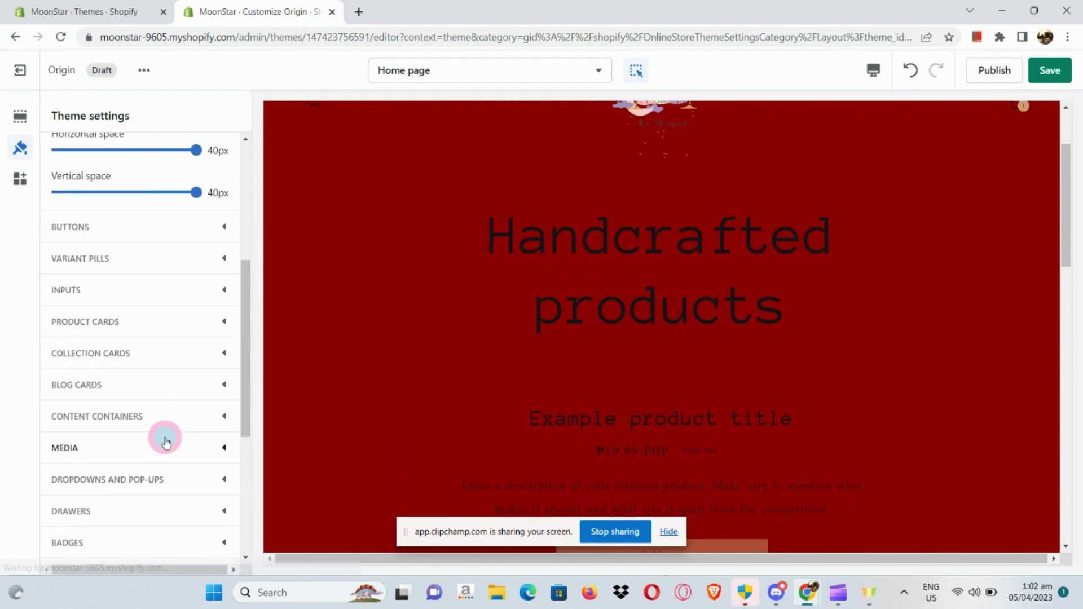
Widen the Layout page width to 1300px, then expand the Buttons settings
{"action": "scroll", "coordinate": [166, 441], "scroll_direction": "up", "scroll_amount": 5}
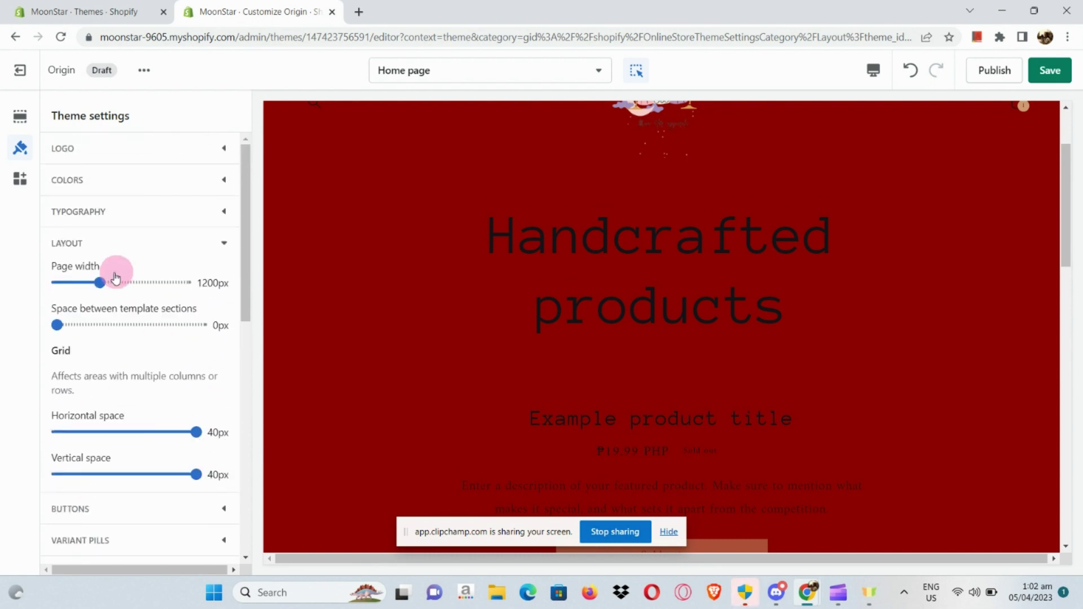
{"action": "left_click_drag", "start_coordinate": [122, 281], "coordinate": [146, 287]}
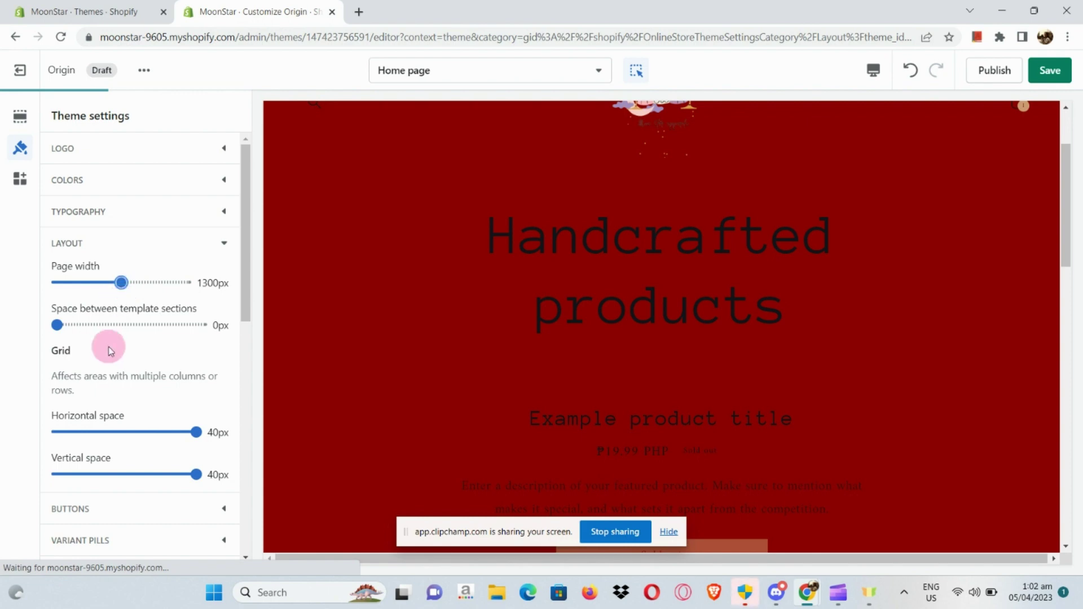
{"action": "scroll", "coordinate": [111, 351], "scroll_direction": "down", "scroll_amount": 4}
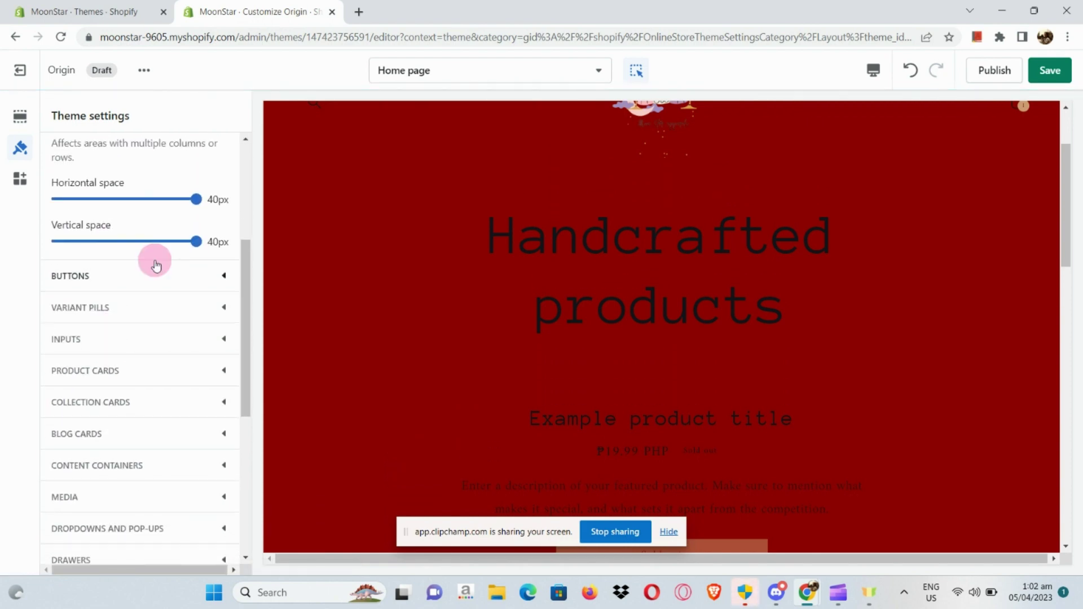
{"action": "left_click", "coordinate": [148, 275]}
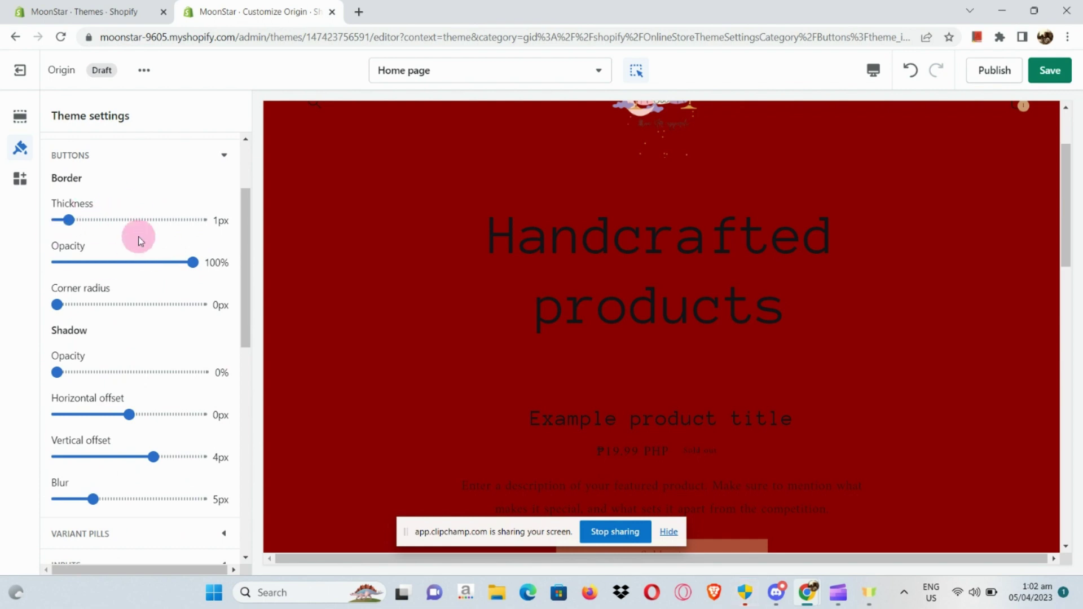
Set the button border thickness to 3px and the button shadow opacity to 35%
{"action": "scroll", "coordinate": [137, 236], "scroll_direction": "up", "scroll_amount": 1}
{"action": "scroll", "coordinate": [138, 237], "scroll_direction": "down", "scroll_amount": 2}
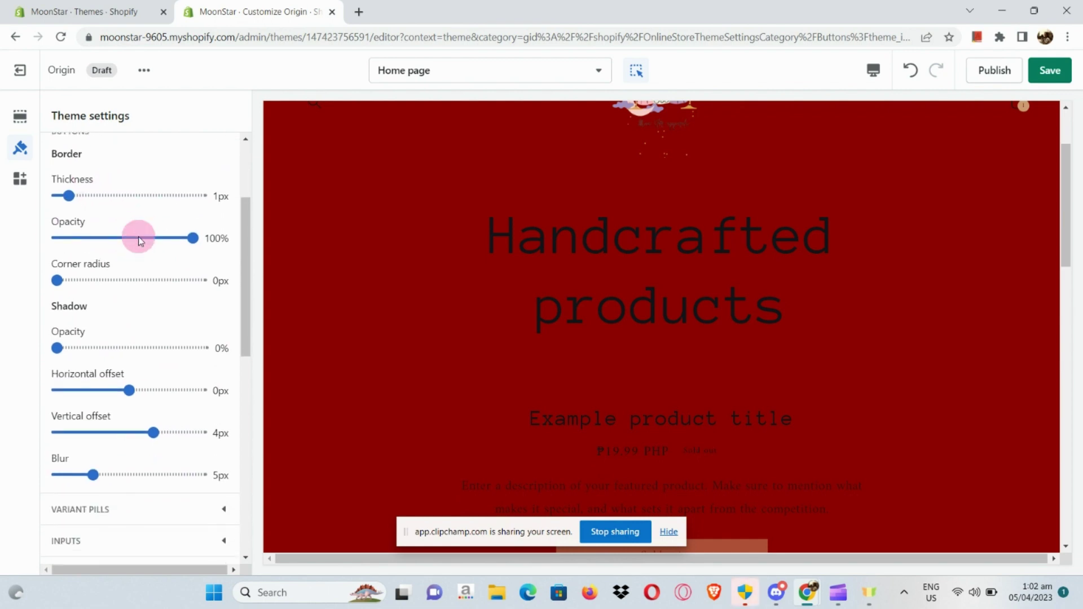
{"action": "scroll", "coordinate": [288, 302], "scroll_direction": "down", "scroll_amount": 2}
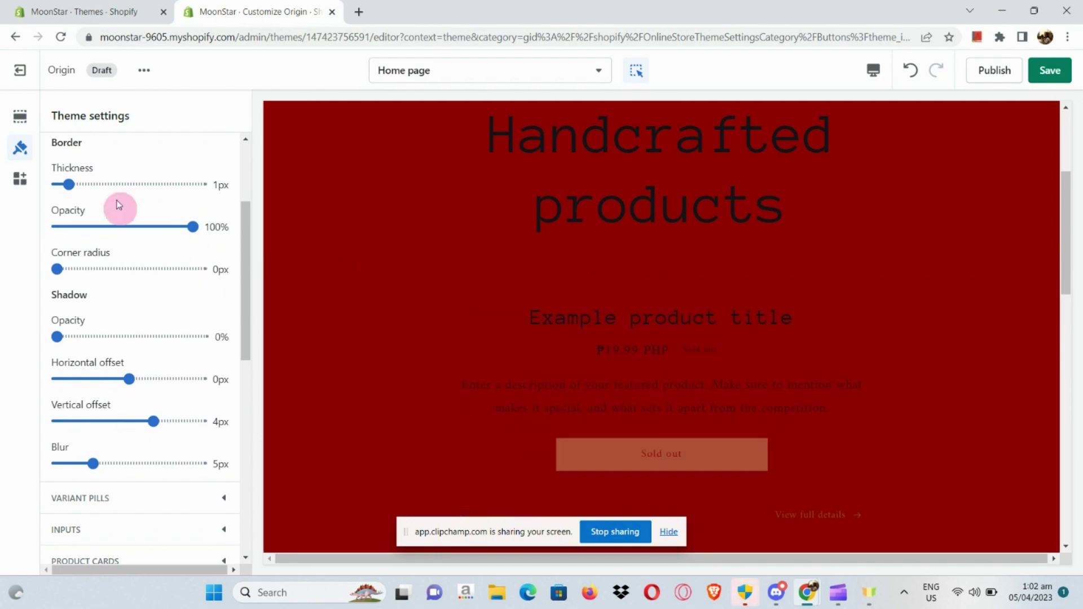
{"action": "left_click_drag", "start_coordinate": [69, 179], "coordinate": [97, 185]}
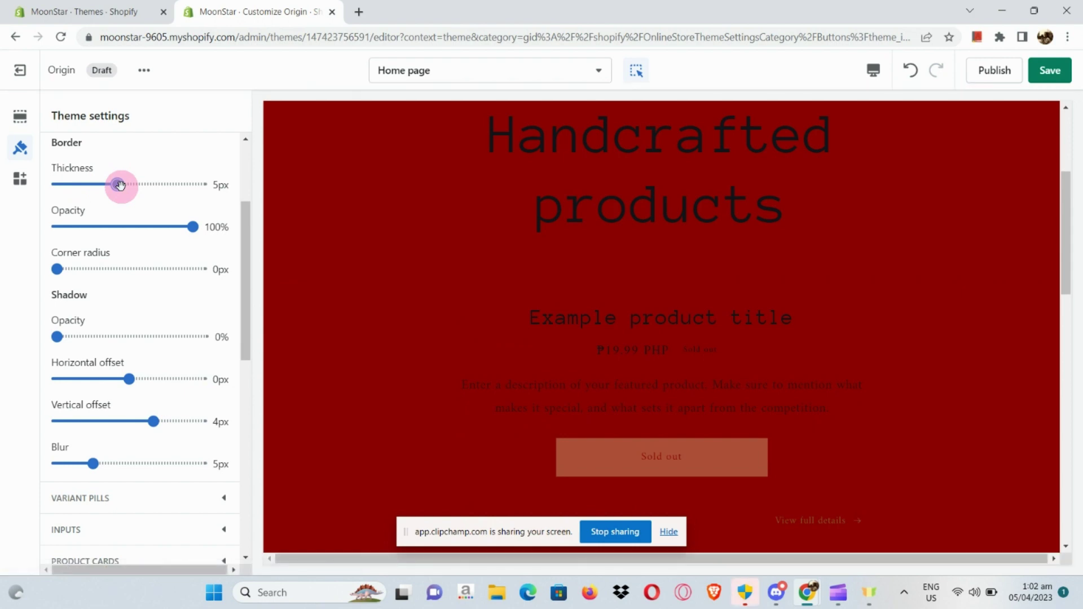
{"action": "left_click_drag", "start_coordinate": [116, 186], "coordinate": [91, 185]}
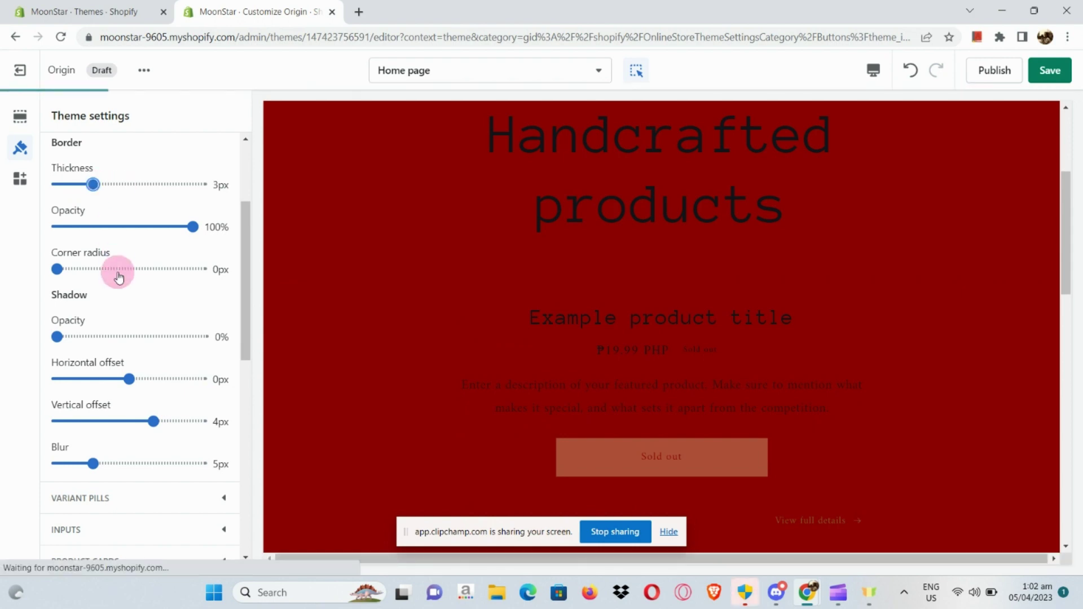
{"action": "scroll", "coordinate": [117, 272], "scroll_direction": "down", "scroll_amount": 2}
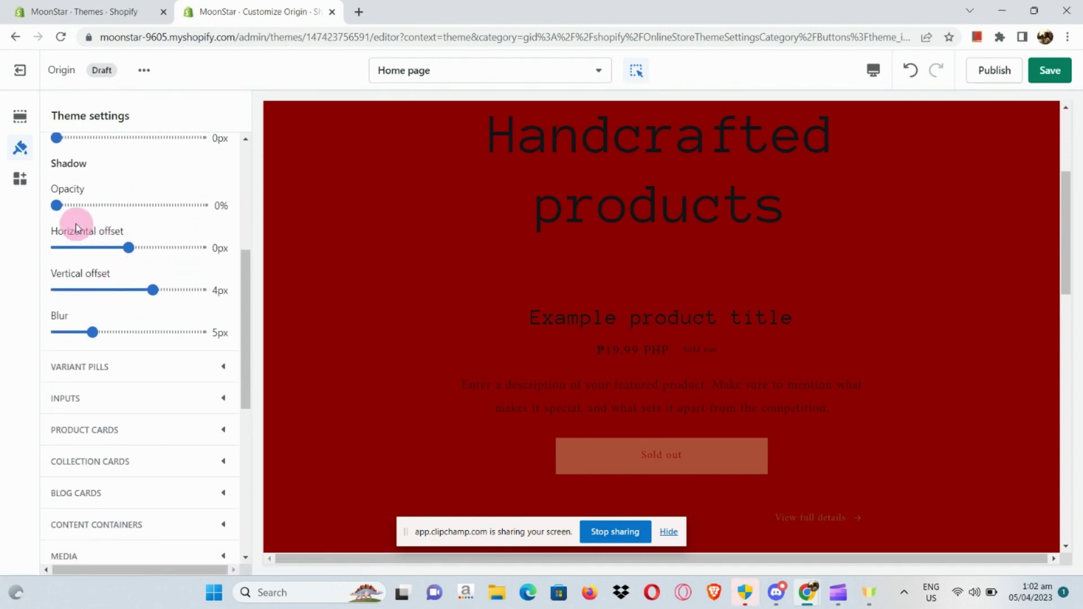
{"action": "left_click_drag", "start_coordinate": [86, 203], "coordinate": [106, 213]}
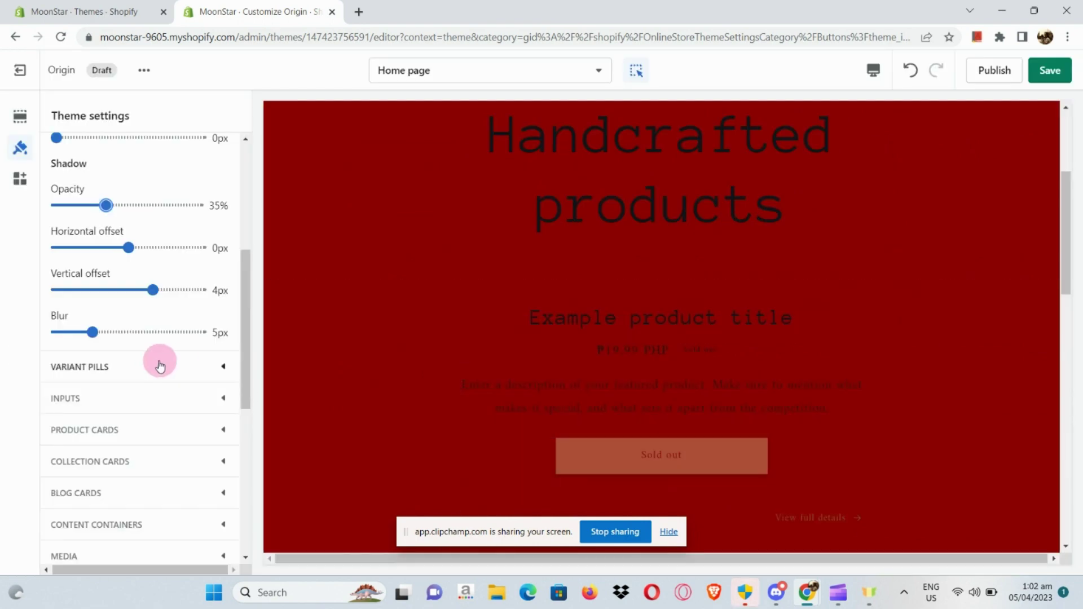
Expand Variant pills, then Inputs, to show the input border and shadow sliders
{"action": "left_click", "coordinate": [153, 365]}
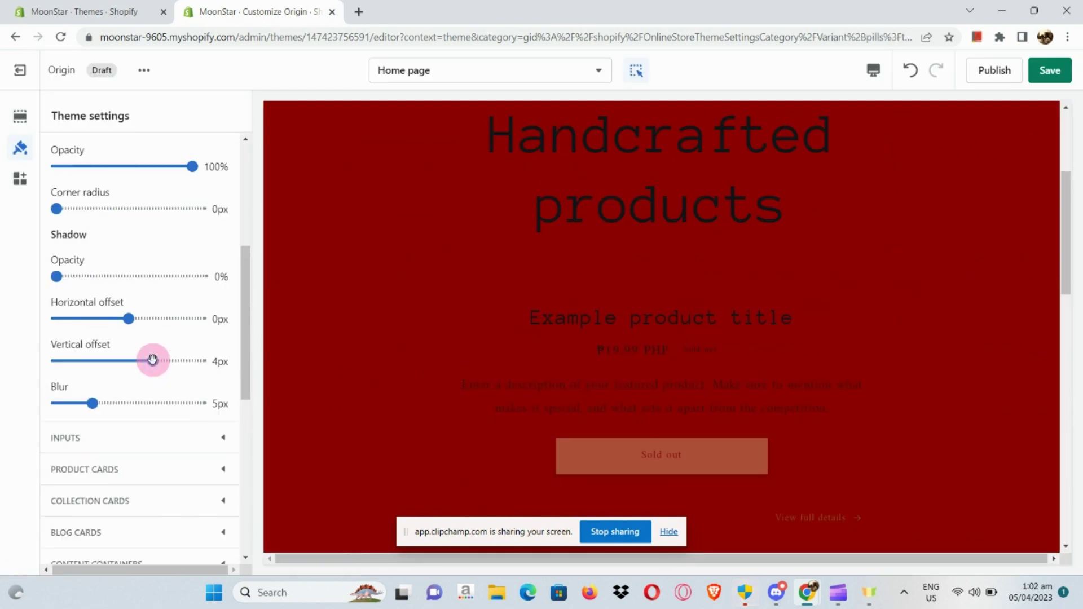
{"action": "scroll", "coordinate": [152, 359], "scroll_direction": "down", "scroll_amount": 2}
{"action": "scroll", "coordinate": [152, 360], "scroll_direction": "up", "scroll_amount": 6}
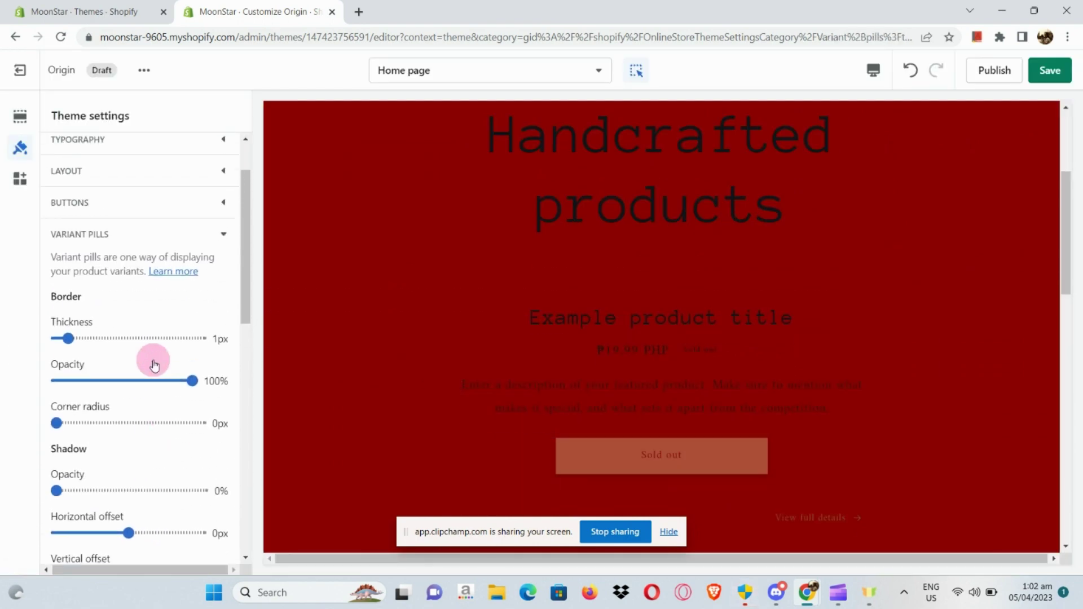
{"action": "scroll", "coordinate": [154, 364], "scroll_direction": "down", "scroll_amount": 1}
{"action": "scroll", "coordinate": [154, 364], "scroll_direction": "down", "scroll_amount": 4}
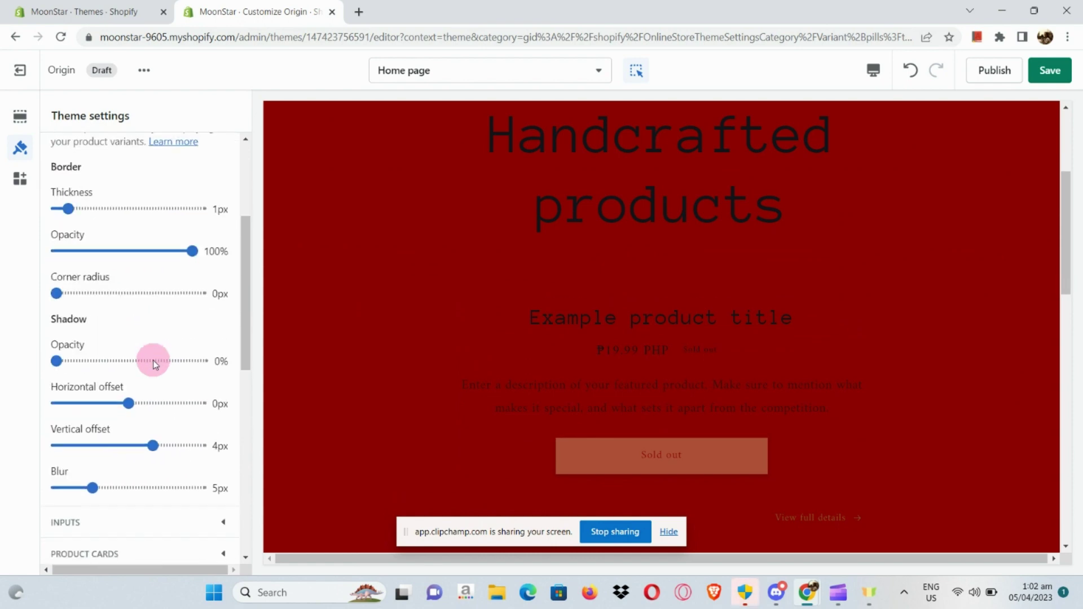
{"action": "left_click", "coordinate": [141, 389]}
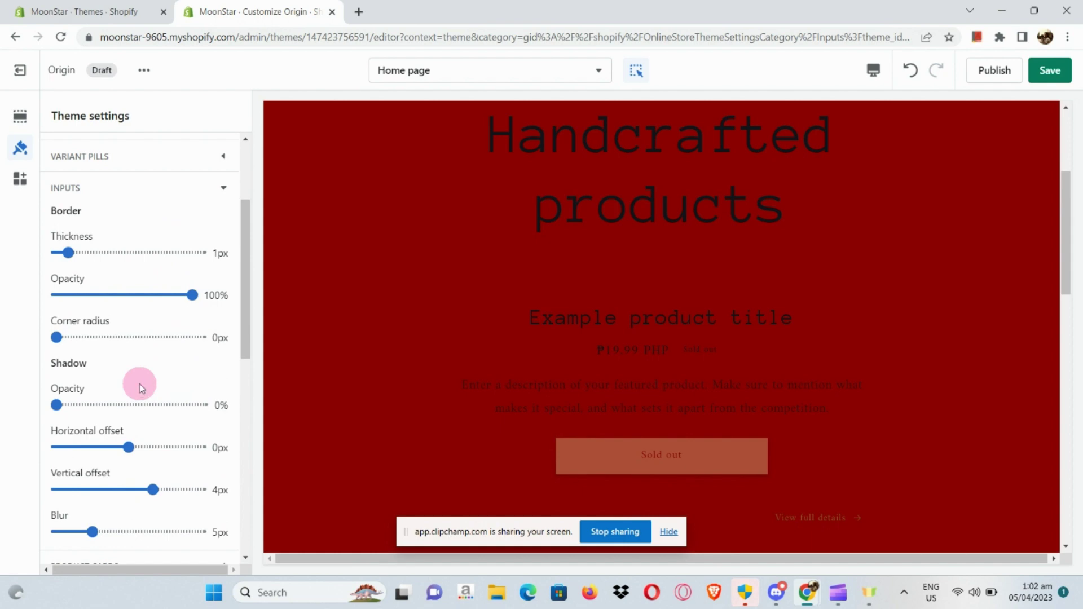
{"action": "scroll", "coordinate": [140, 389], "scroll_direction": "down", "scroll_amount": 3}
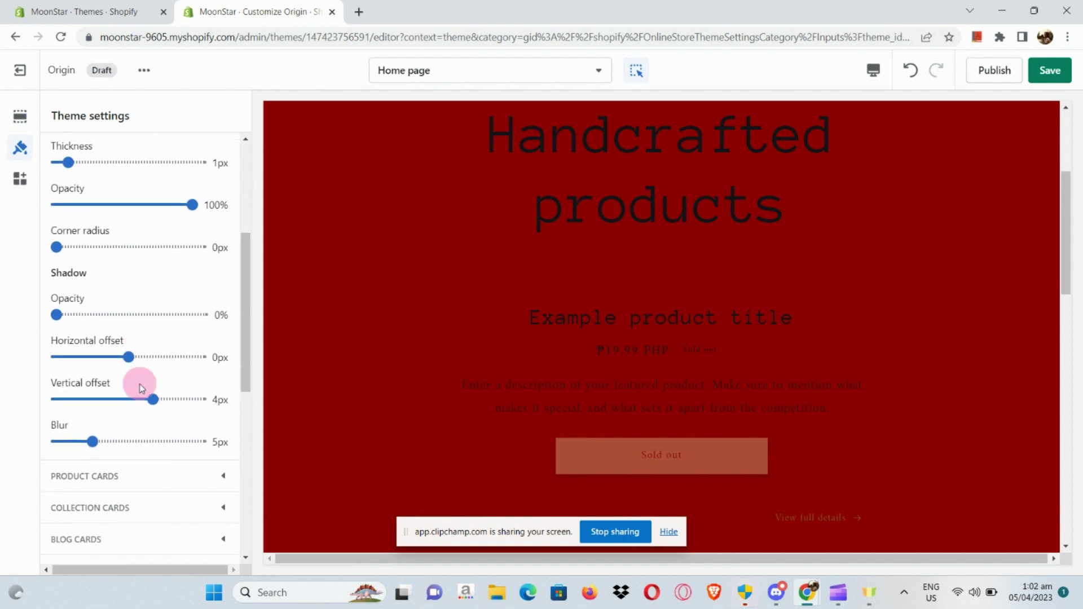
Switch product cards from Standard to the Card style and open the store page list
{"action": "left_click", "coordinate": [145, 380]}
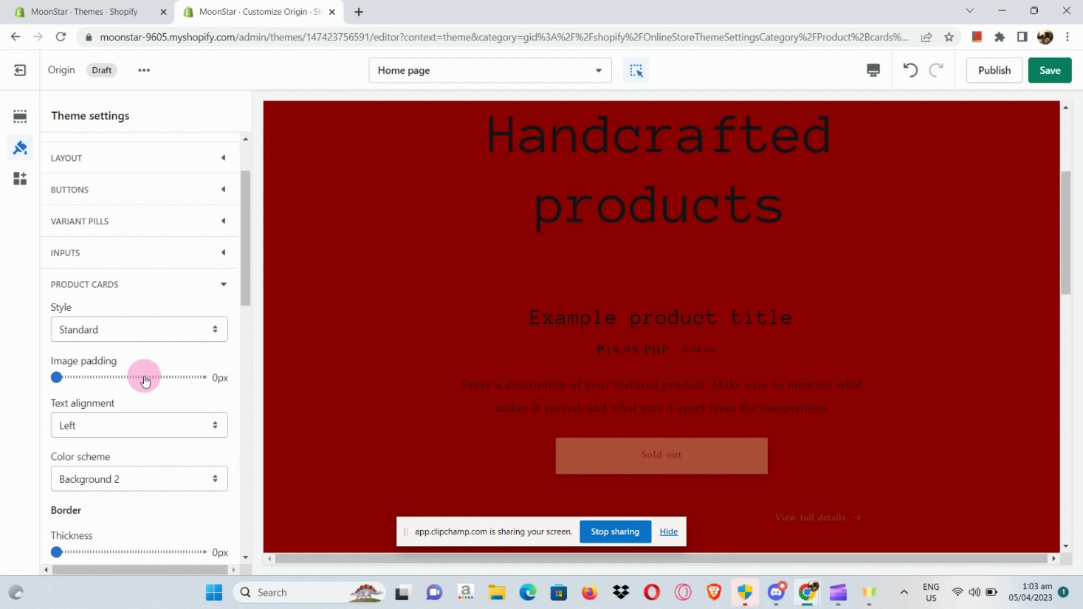
{"action": "left_click", "coordinate": [165, 324]}
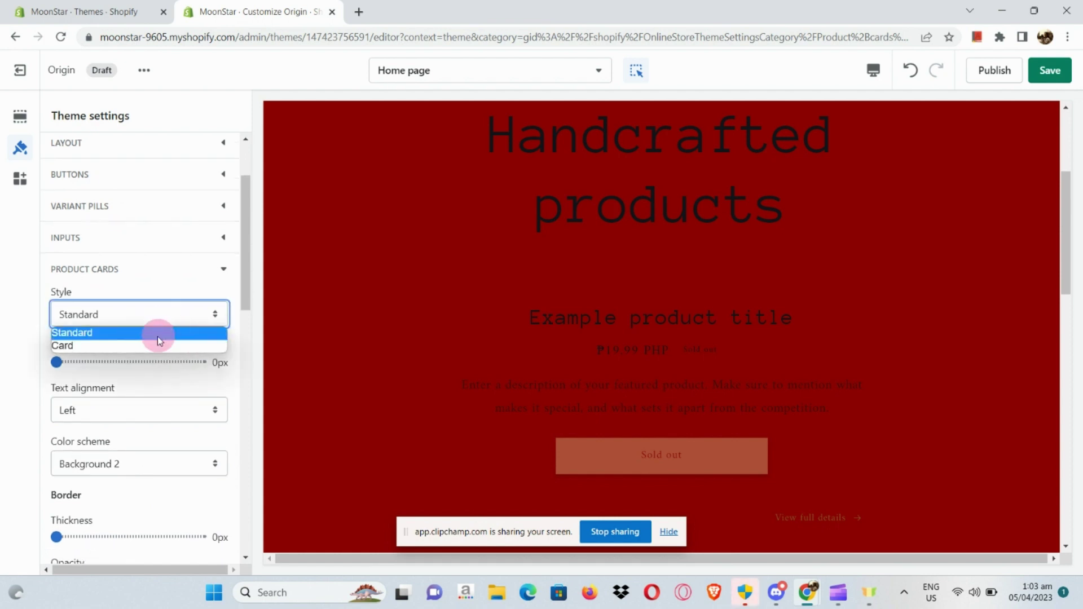
{"action": "left_click", "coordinate": [150, 344]}
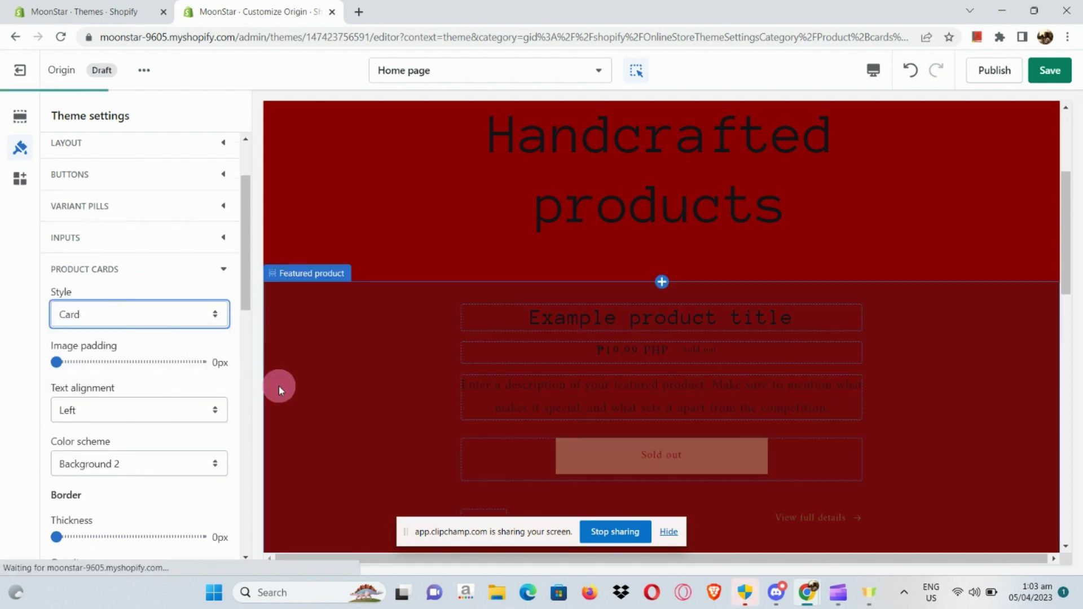
{"action": "scroll", "coordinate": [356, 485], "scroll_direction": "down", "scroll_amount": 1}
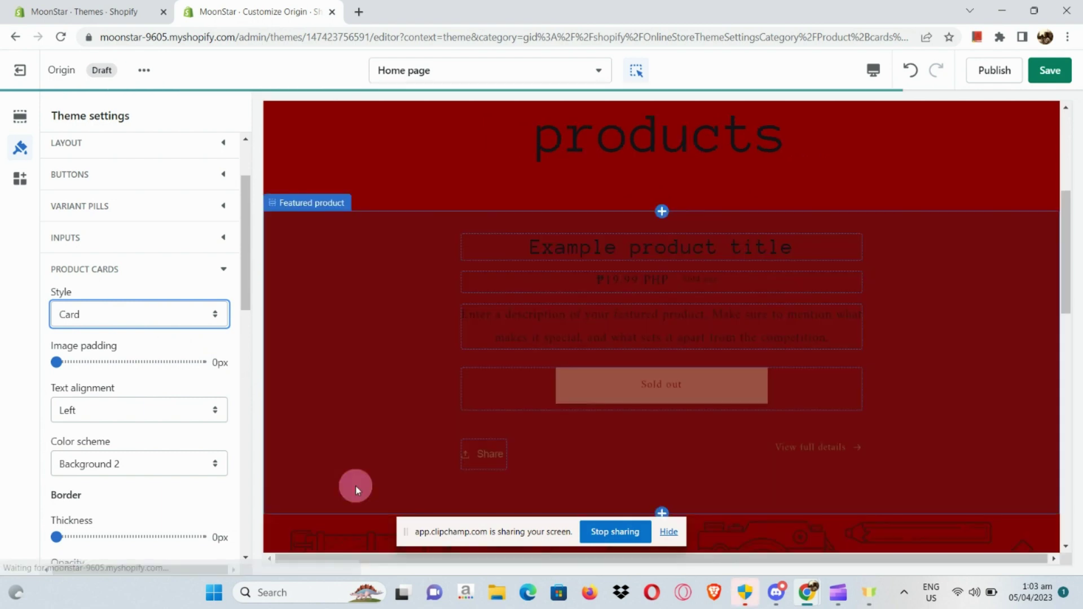
{"action": "scroll", "coordinate": [355, 485], "scroll_direction": "down", "scroll_amount": 10}
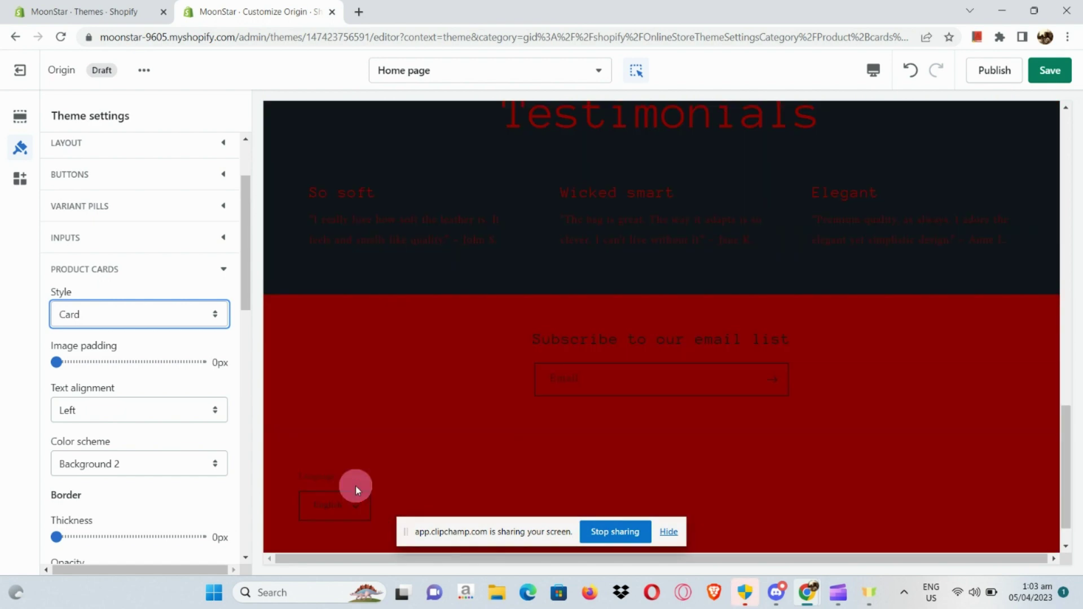
{"action": "left_click", "coordinate": [453, 70]}
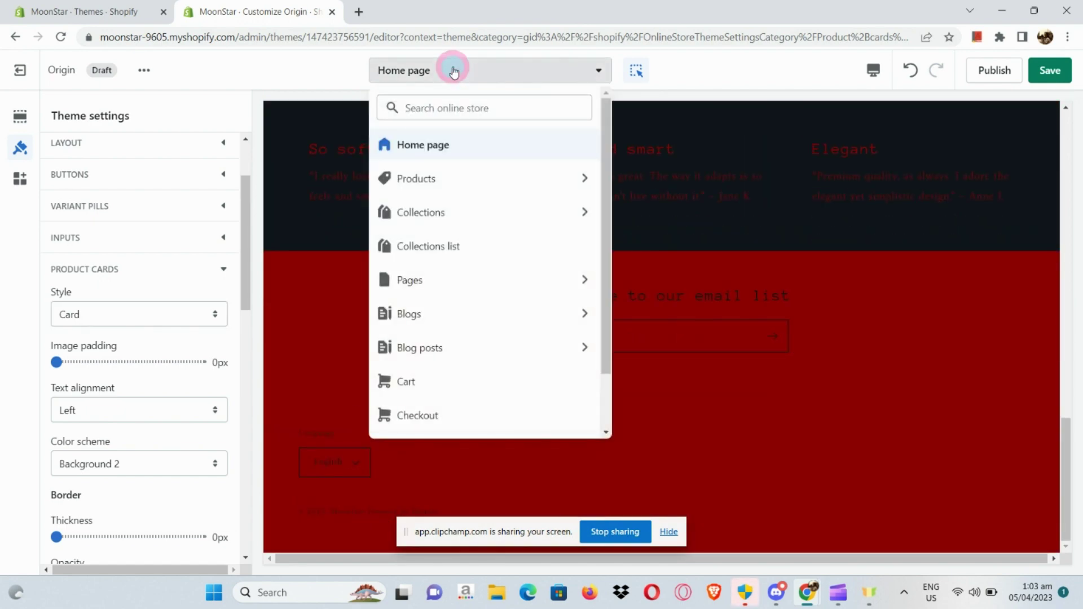
Preview the Products > Default product template and select its product title block
{"action": "left_click", "coordinate": [442, 180]}
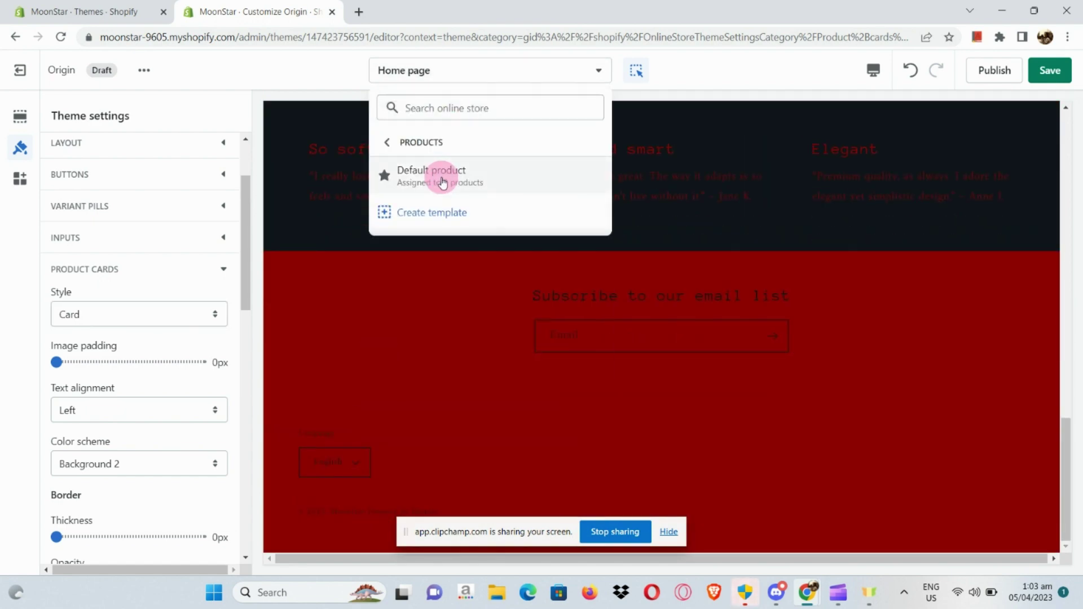
{"action": "left_click", "coordinate": [443, 180]}
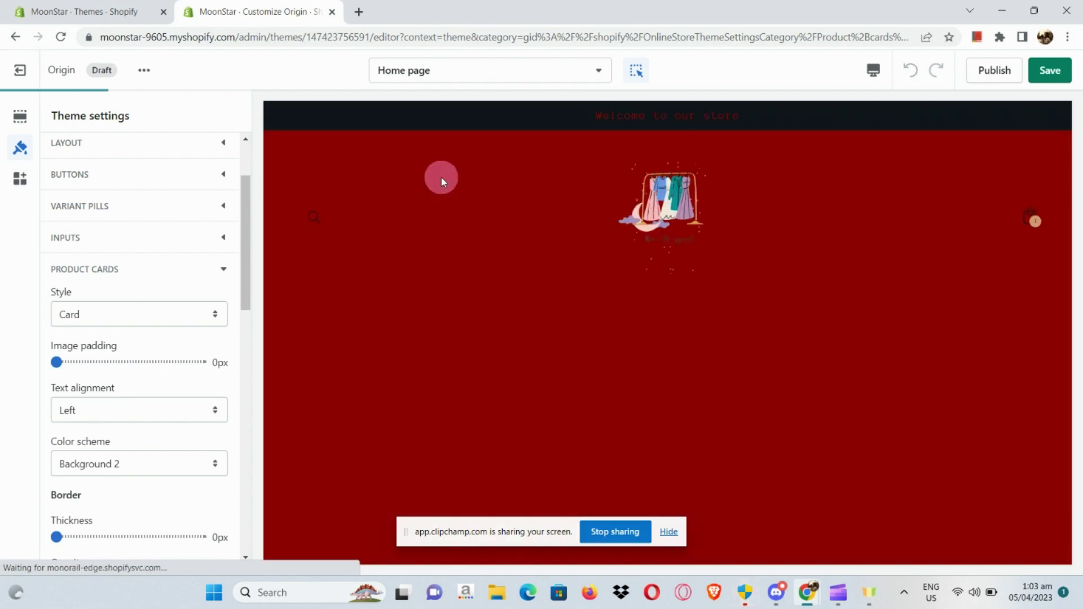
{"action": "scroll", "coordinate": [476, 278], "scroll_direction": "down", "scroll_amount": 8}
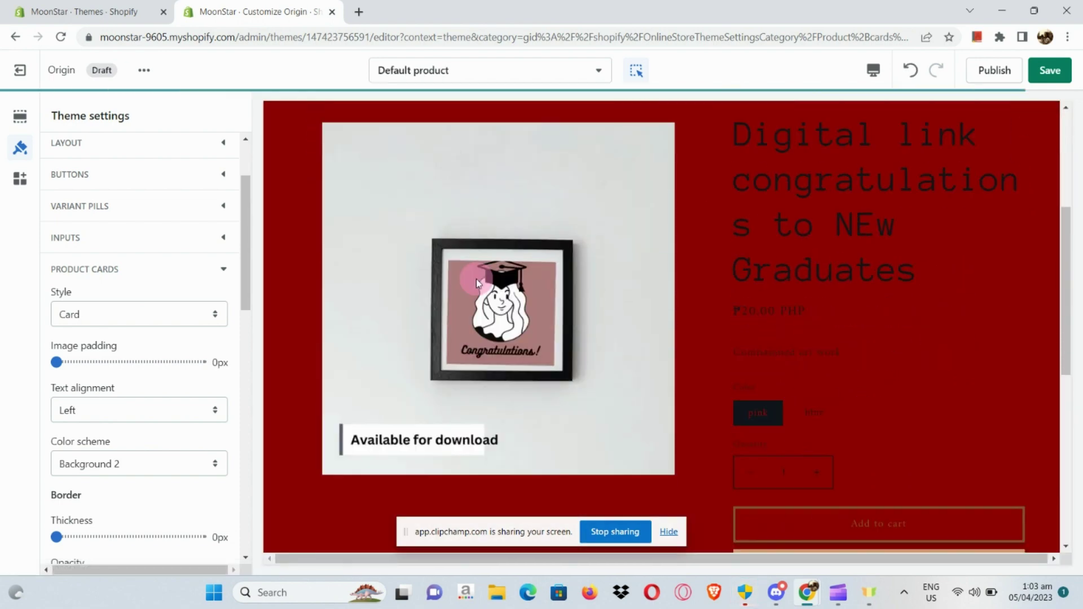
{"action": "scroll", "coordinate": [475, 278], "scroll_direction": "down", "scroll_amount": 1}
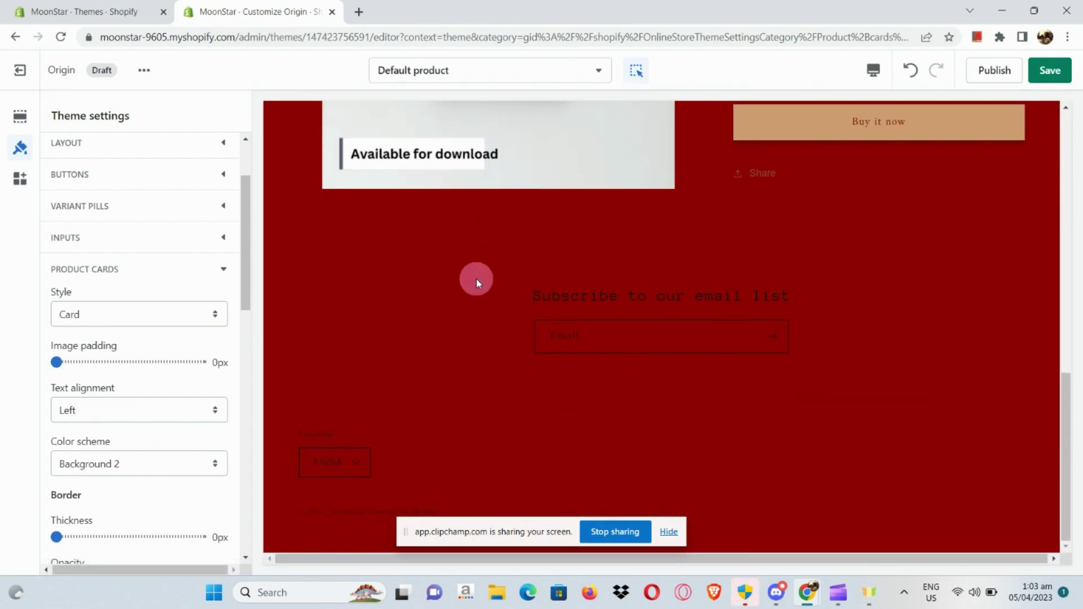
{"action": "scroll", "coordinate": [476, 278], "scroll_direction": "up", "scroll_amount": 4}
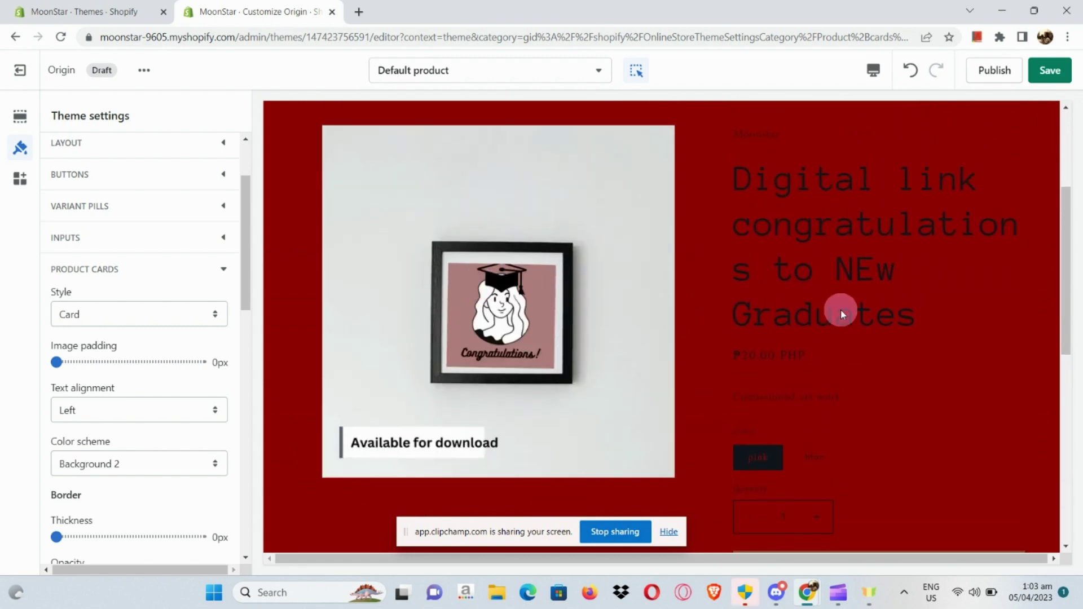
{"action": "left_click", "coordinate": [840, 312]}
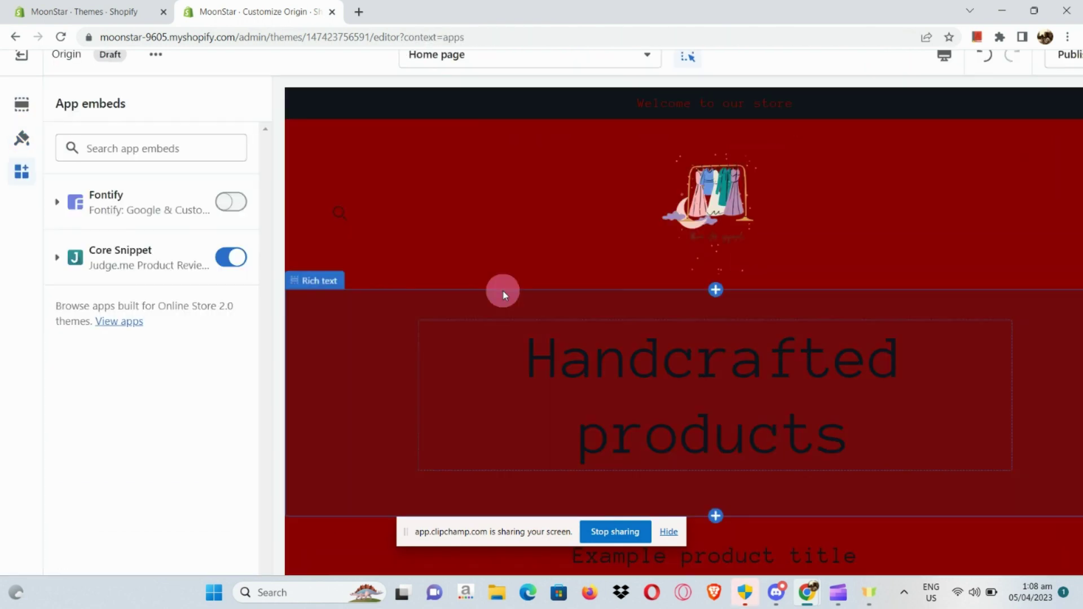
{"action": "scroll", "coordinate": [503, 290], "scroll_direction": "down", "scroll_amount": 10}
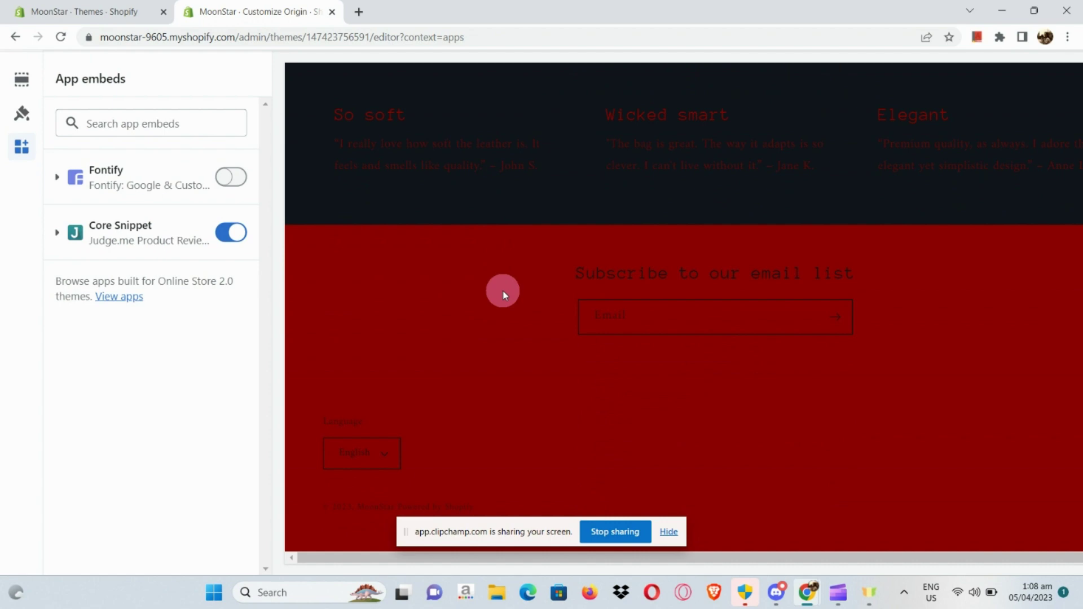
Switch the preview from Home page to Products > Default product and save the theme
{"action": "scroll", "coordinate": [502, 290], "scroll_direction": "up", "scroll_amount": 10}
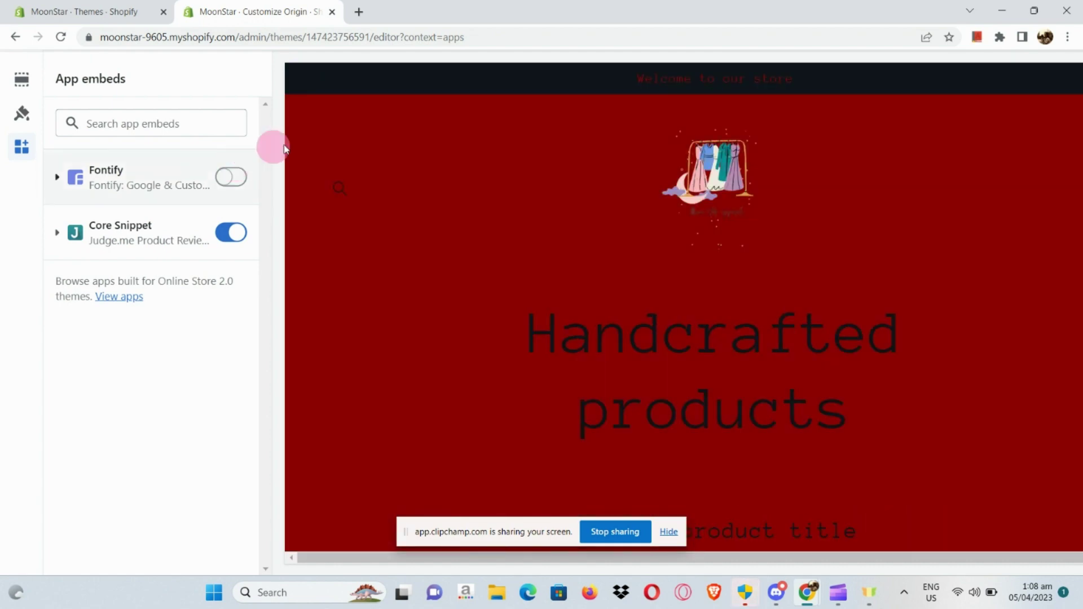
{"action": "scroll", "coordinate": [451, 248], "scroll_direction": "down", "scroll_amount": 5}
{"action": "scroll", "coordinate": [451, 252], "scroll_direction": "up", "scroll_amount": 5}
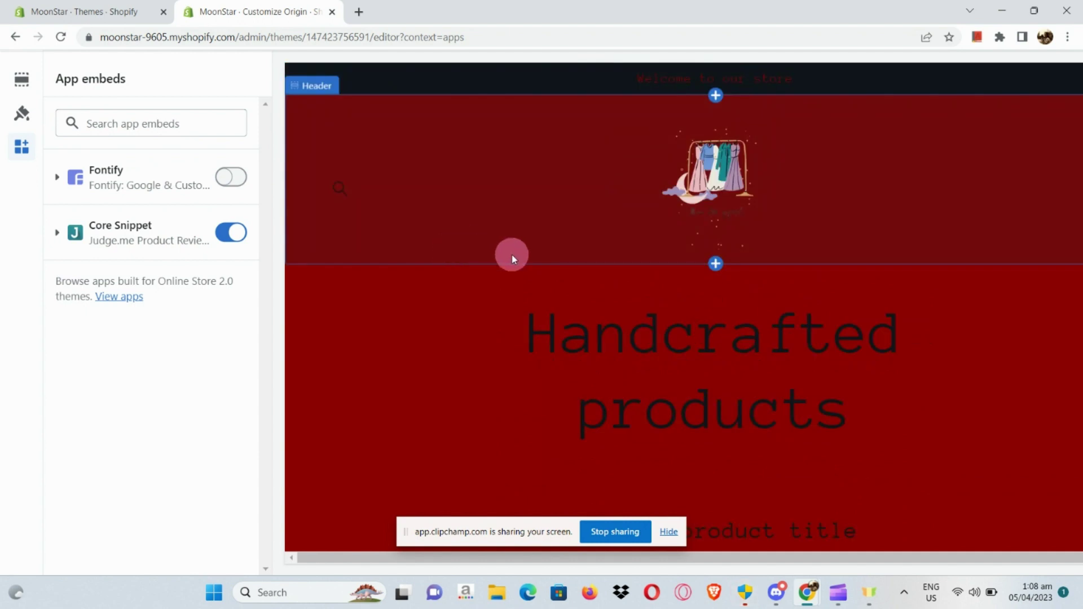
{"action": "scroll", "coordinate": [510, 255], "scroll_direction": "up", "scroll_amount": 2}
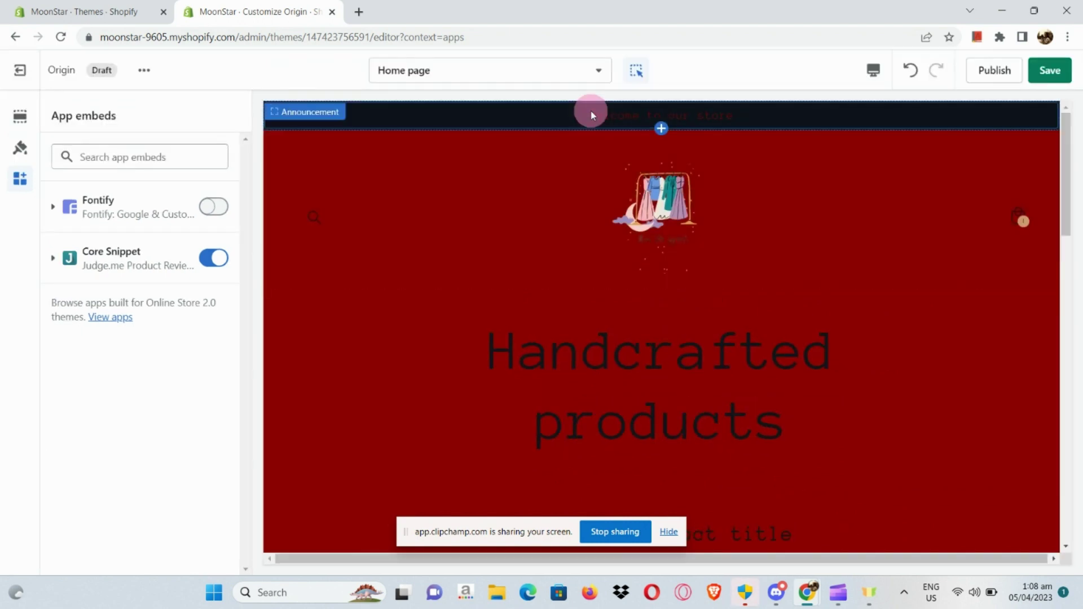
{"action": "left_click", "coordinate": [597, 79]}
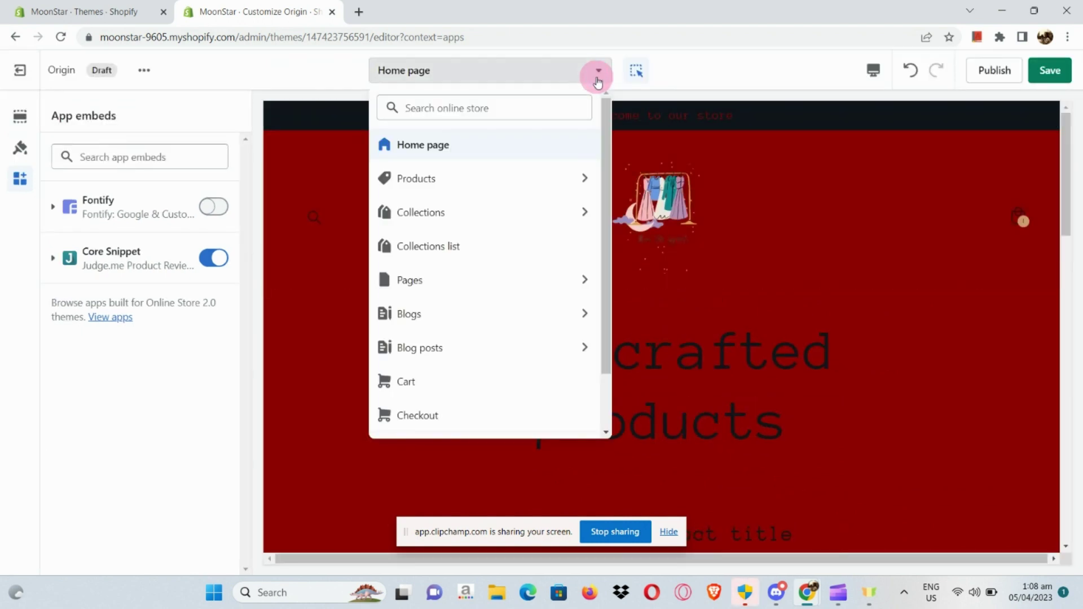
{"action": "scroll", "coordinate": [553, 332], "scroll_direction": "down", "scroll_amount": 2}
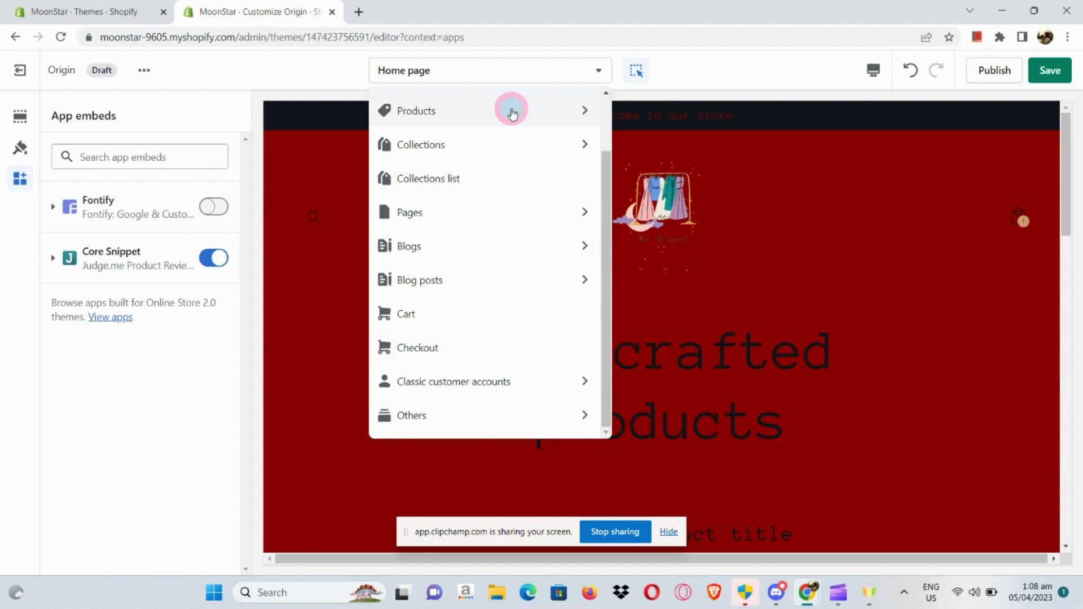
{"action": "left_click", "coordinate": [512, 112]}
{"action": "left_click", "coordinate": [492, 183]}
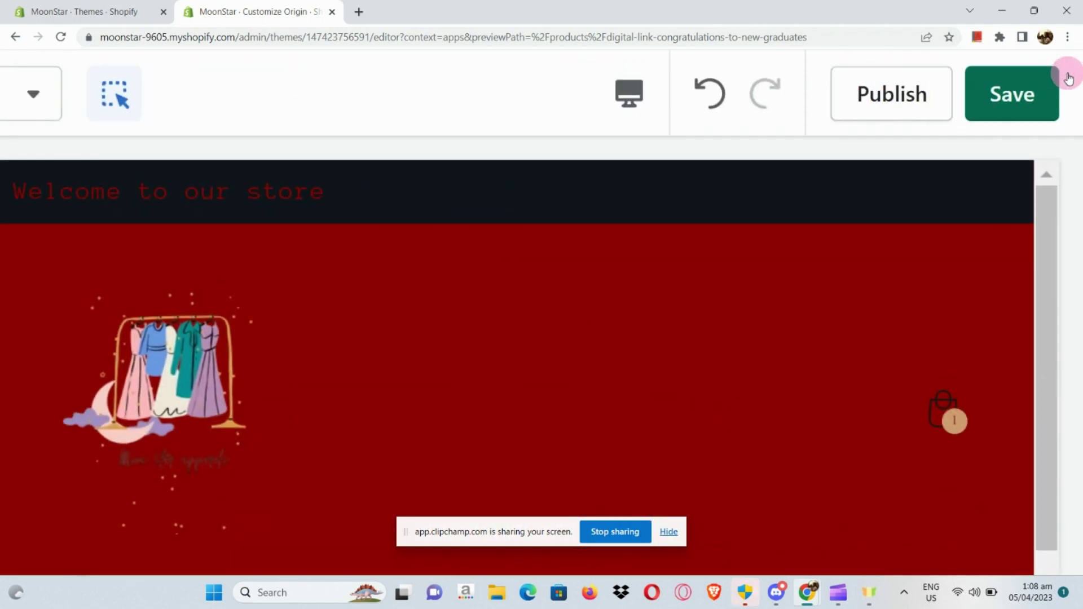
{"action": "left_click", "coordinate": [1005, 97]}
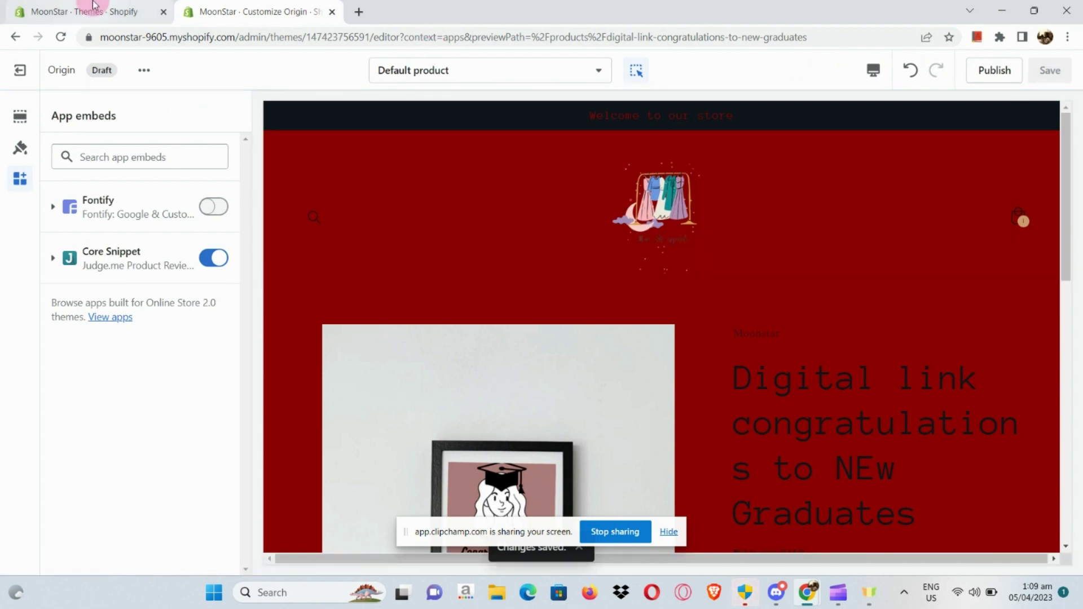
Close the Customize Origin editor to return to the Themes page
{"action": "left_click", "coordinate": [334, 12]}
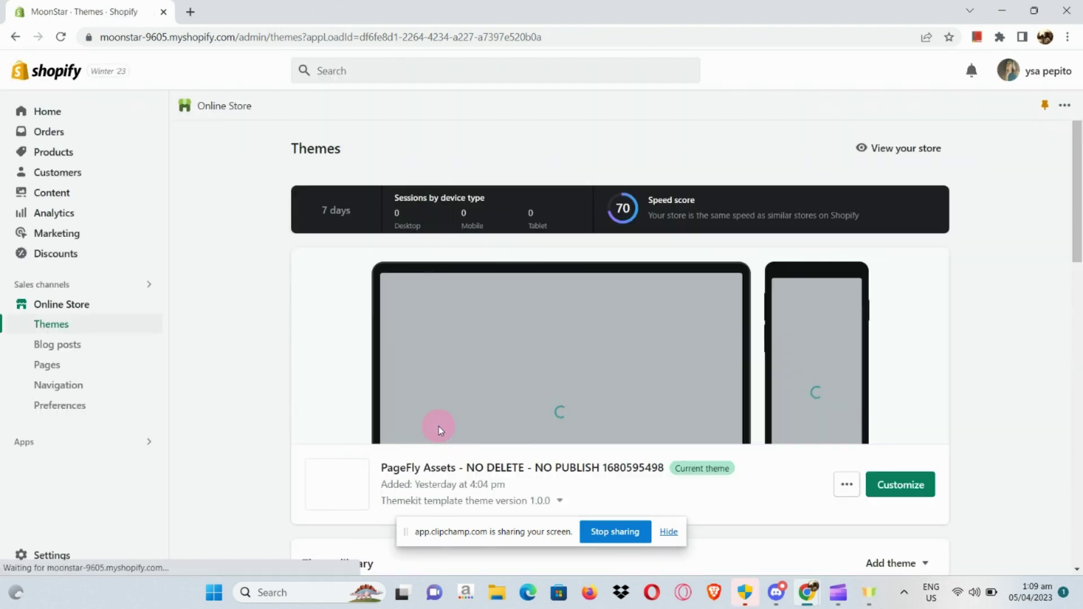
Publish Origin from the theme library, confirm it as the live theme, and open its actions menu
{"action": "scroll", "coordinate": [440, 430], "scroll_direction": "down", "scroll_amount": 8}
{"action": "scroll", "coordinate": [438, 441], "scroll_direction": "up", "scroll_amount": 3}
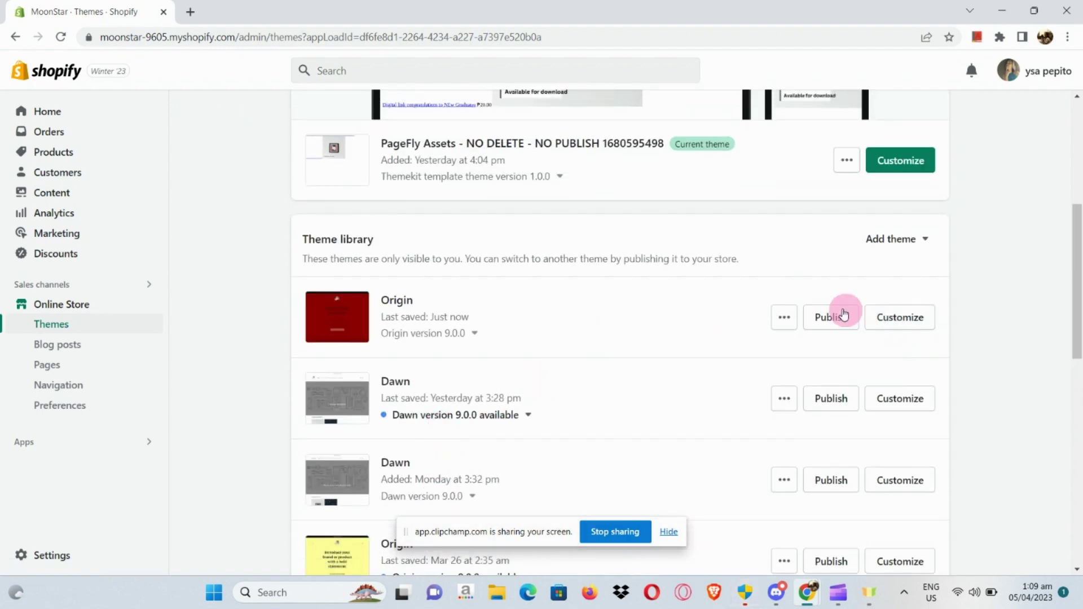
{"action": "scroll", "coordinate": [834, 309], "scroll_direction": "up", "scroll_amount": 5}
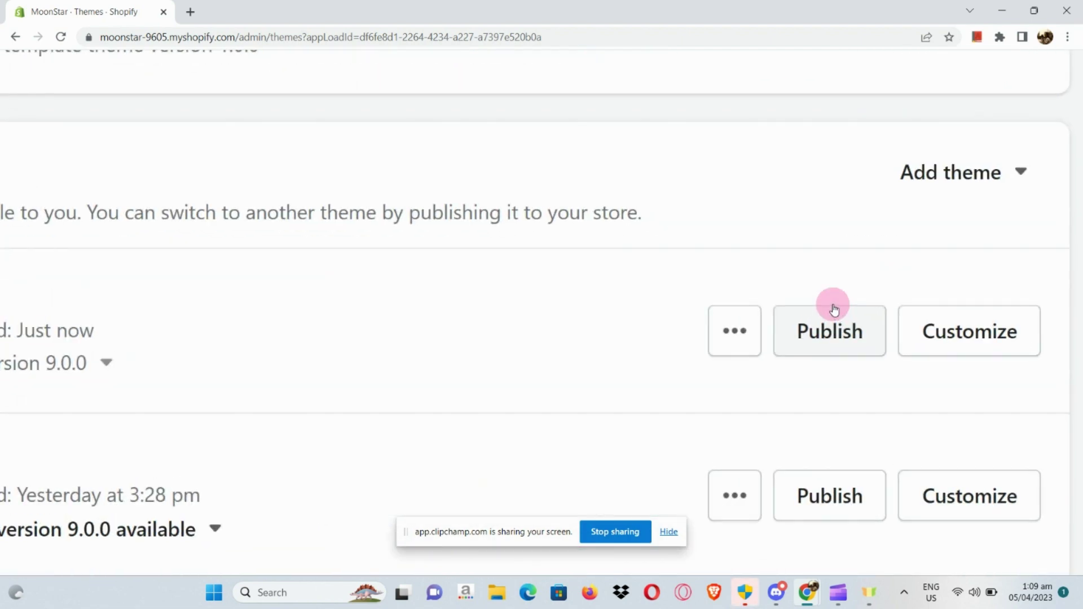
{"action": "left_click", "coordinate": [822, 347]}
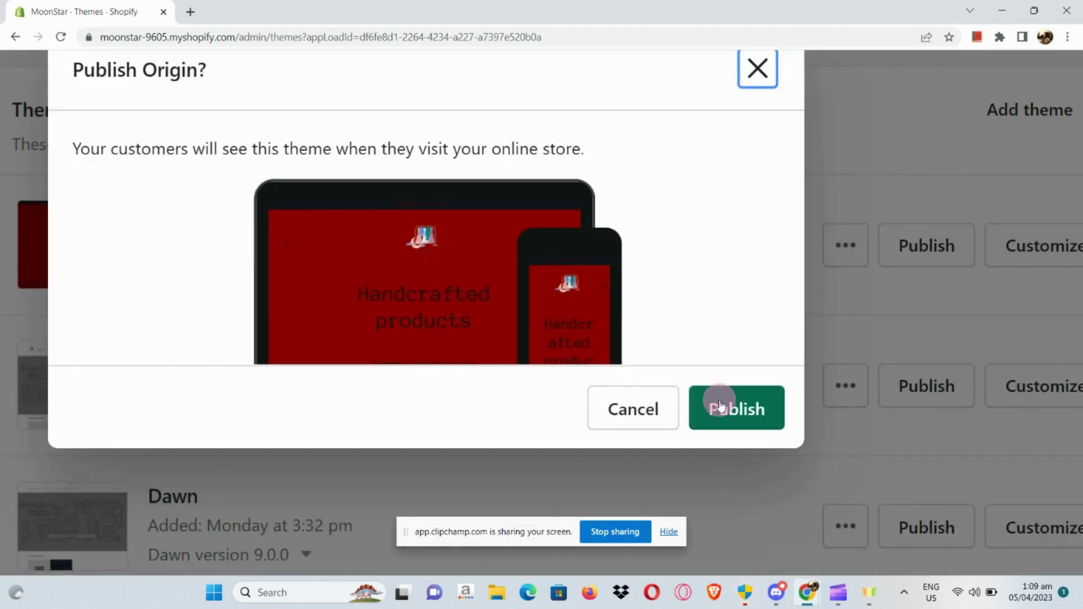
{"action": "left_click", "coordinate": [708, 415]}
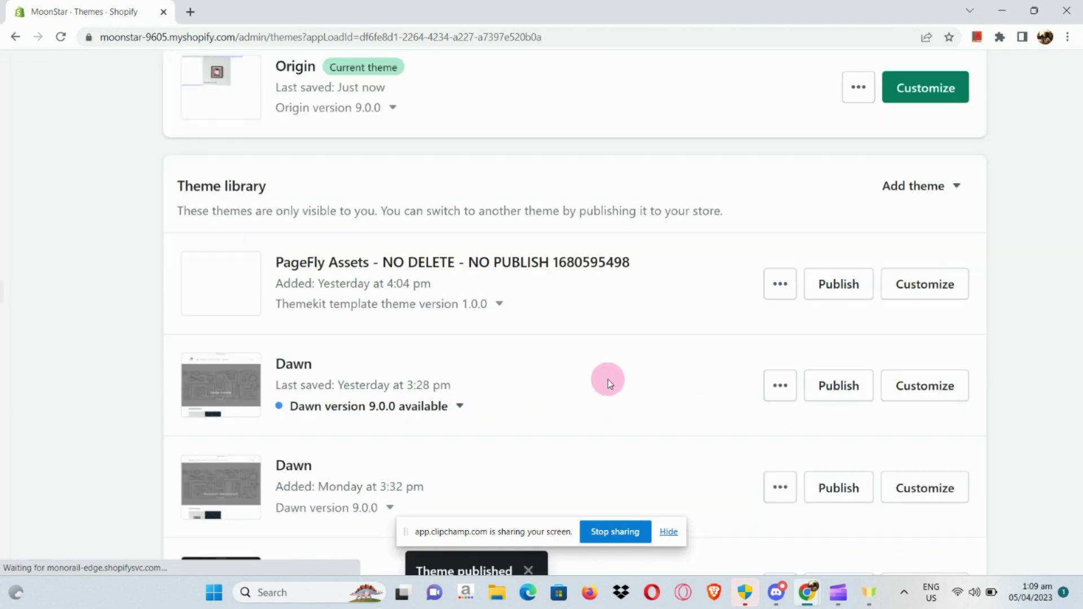
{"action": "scroll", "coordinate": [638, 164], "scroll_direction": "up", "scroll_amount": 3}
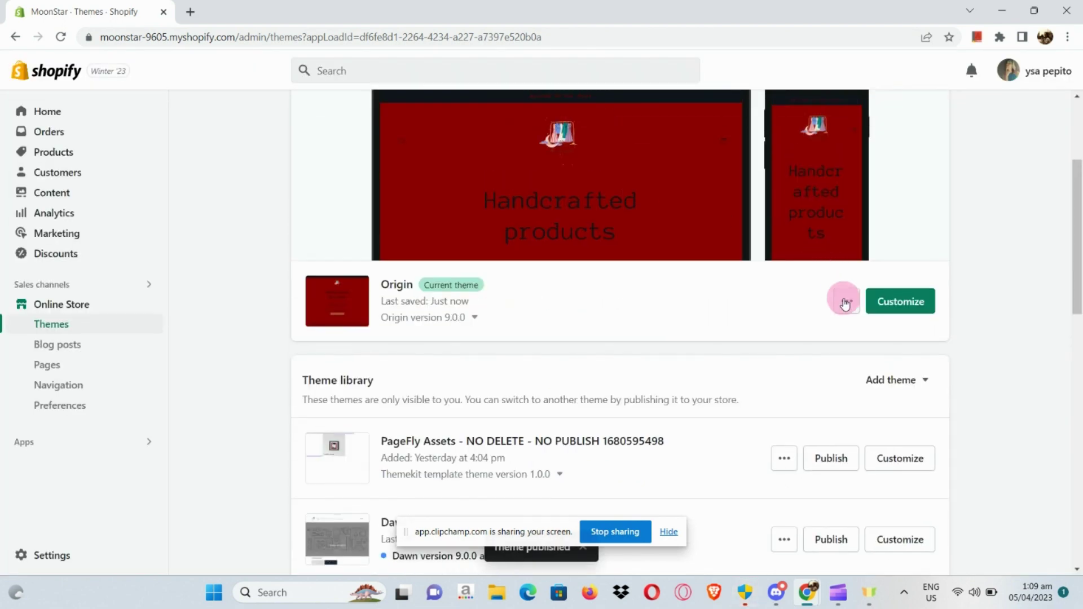
{"action": "left_click", "coordinate": [844, 304]}
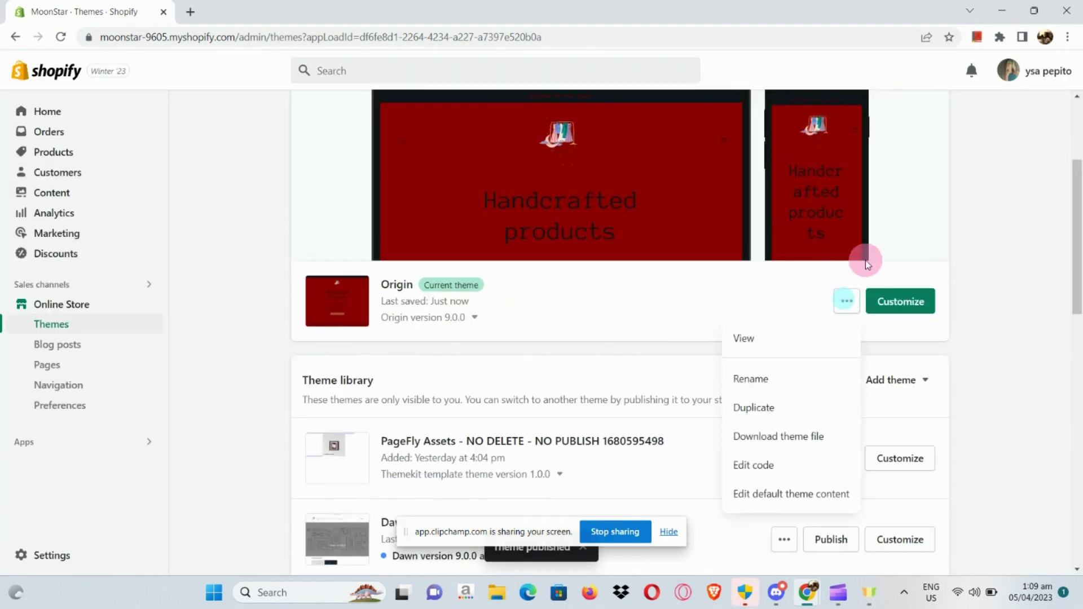
View the live MoonStar store with Origin and scroll through the storefront
{"action": "left_click", "coordinate": [771, 341]}
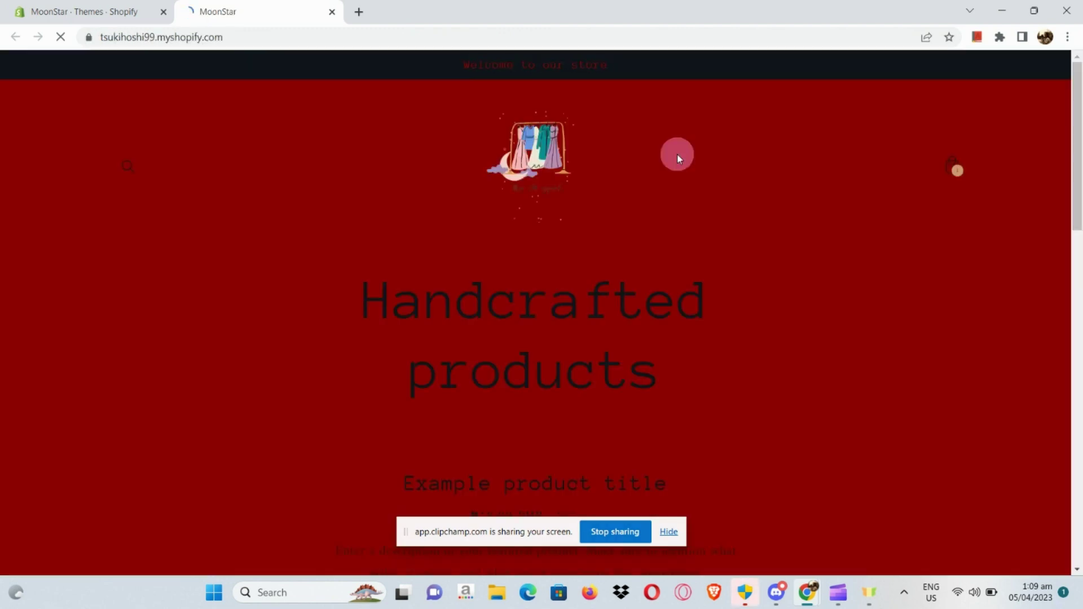
{"action": "scroll", "coordinate": [677, 154], "scroll_direction": "down", "scroll_amount": 10}
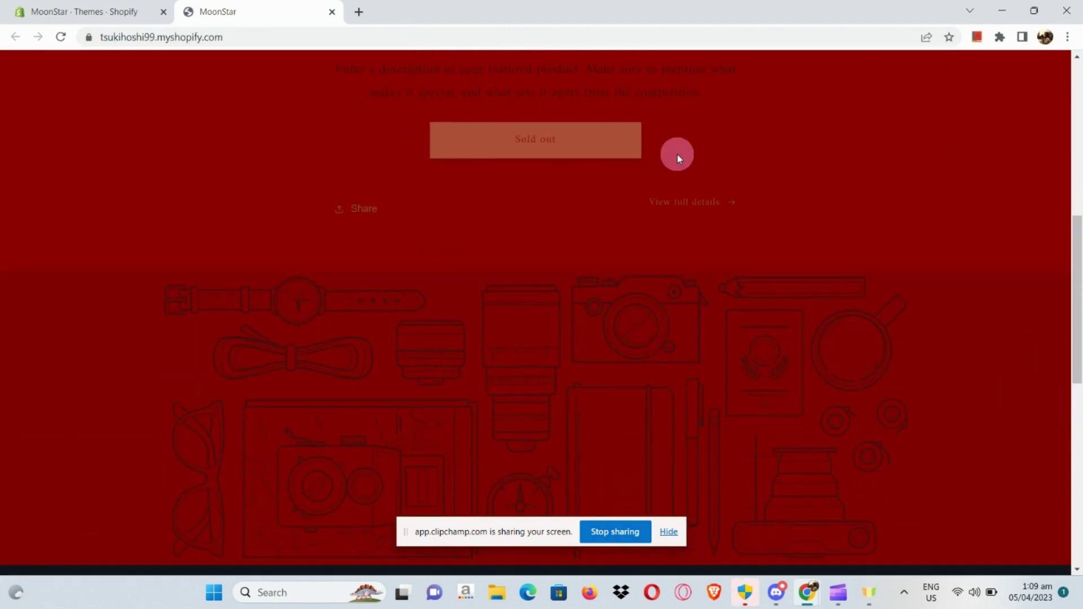
{"action": "scroll", "coordinate": [677, 154], "scroll_direction": "down", "scroll_amount": 7}
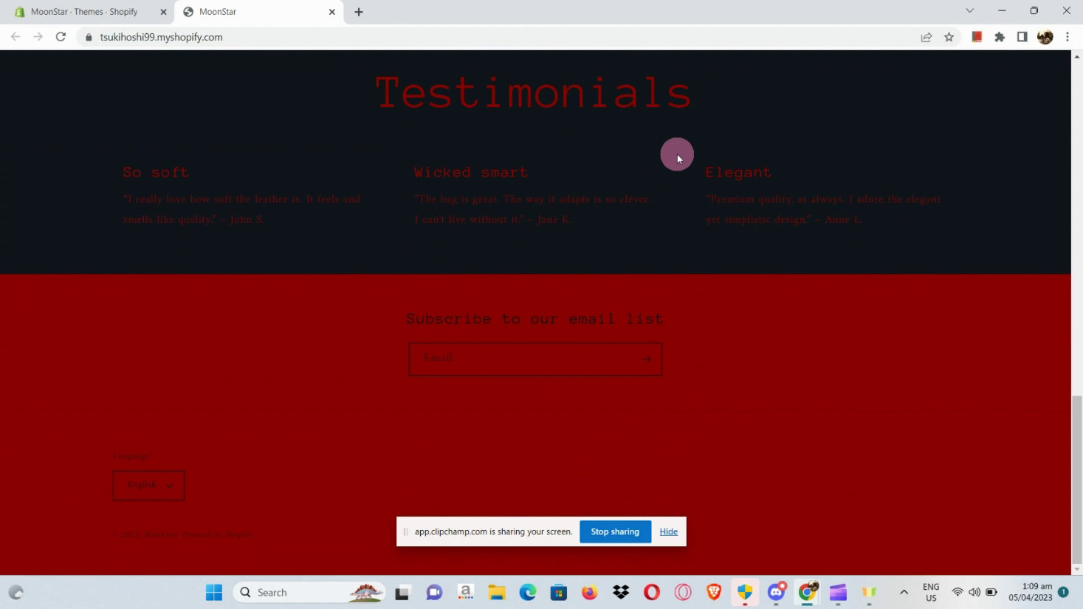
{"action": "scroll", "coordinate": [676, 153], "scroll_direction": "up", "scroll_amount": 2}
{"action": "scroll", "coordinate": [605, 185], "scroll_direction": "down", "scroll_amount": 2}
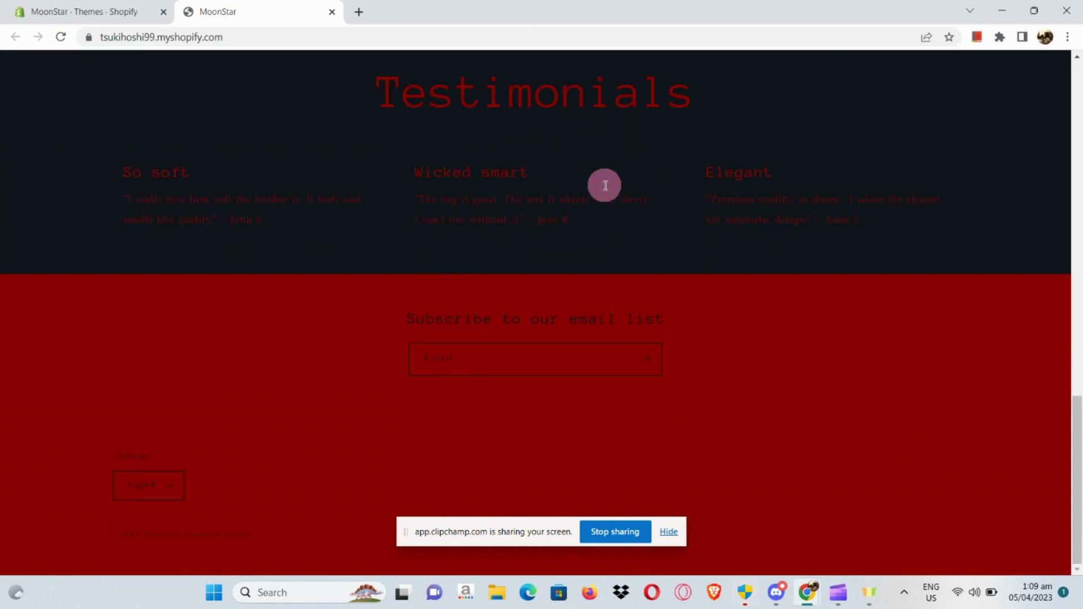
{"action": "scroll", "coordinate": [605, 190], "scroll_direction": "up", "scroll_amount": 15}
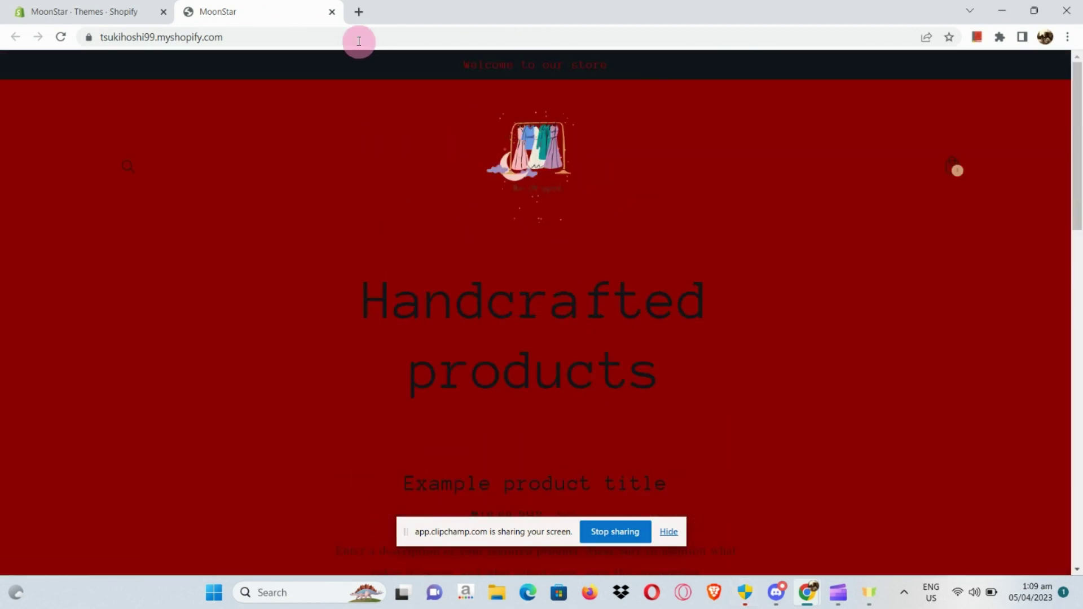